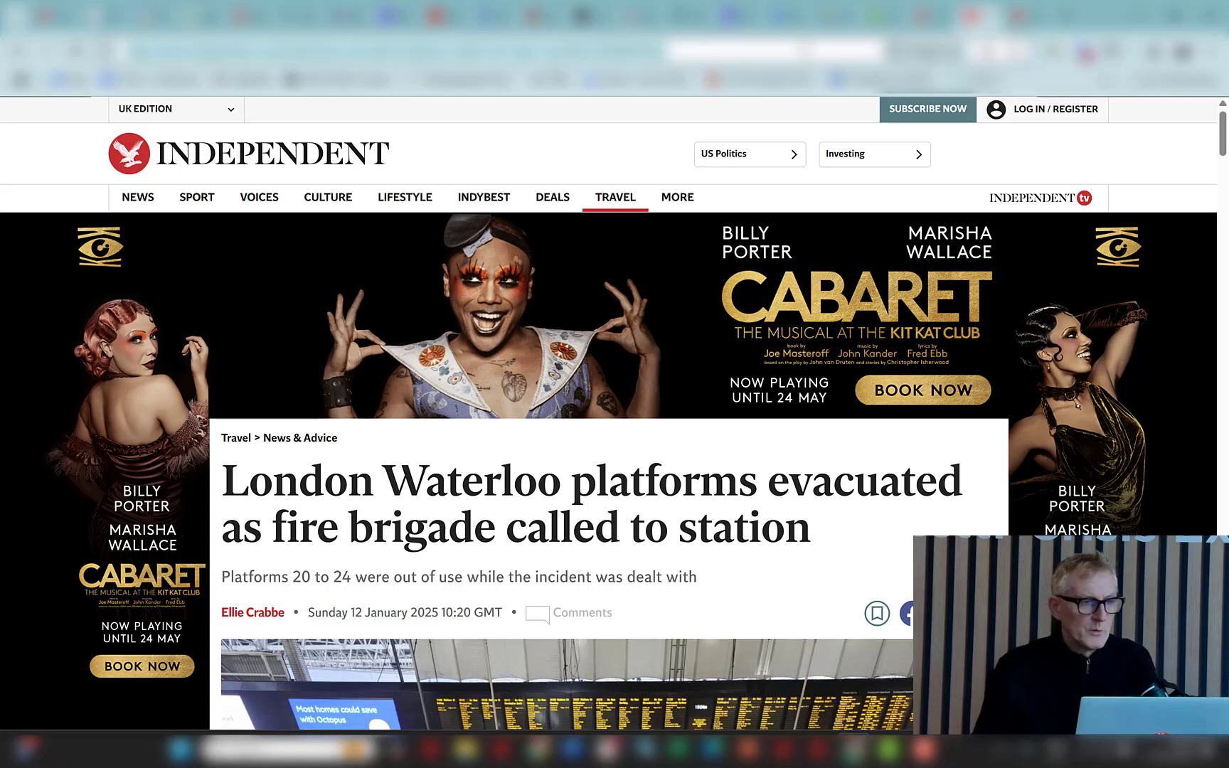
# Step: Switch to the AXS canvas, generate a 3-act scenario story from the Independent's Waterloo Station fire article URL, and save it
pyautogui.hotkey('ctrl', 'Tab')
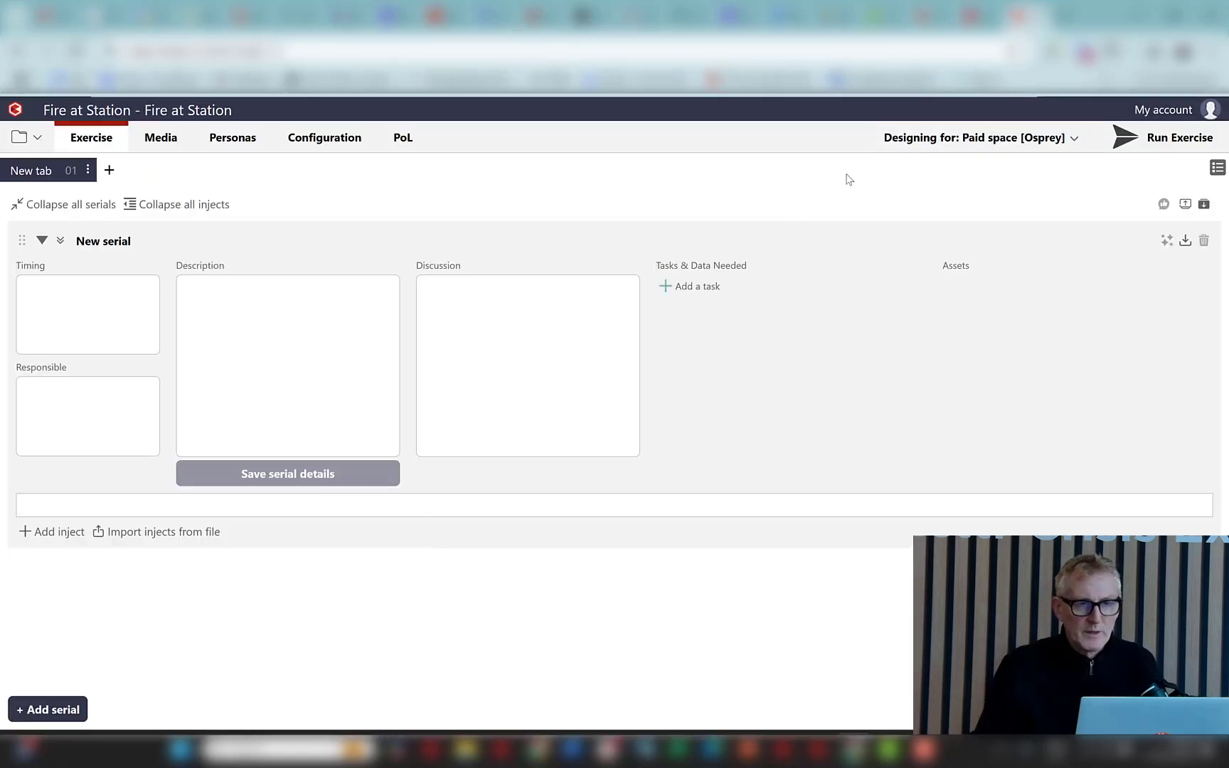
pyautogui.click(930, 16)
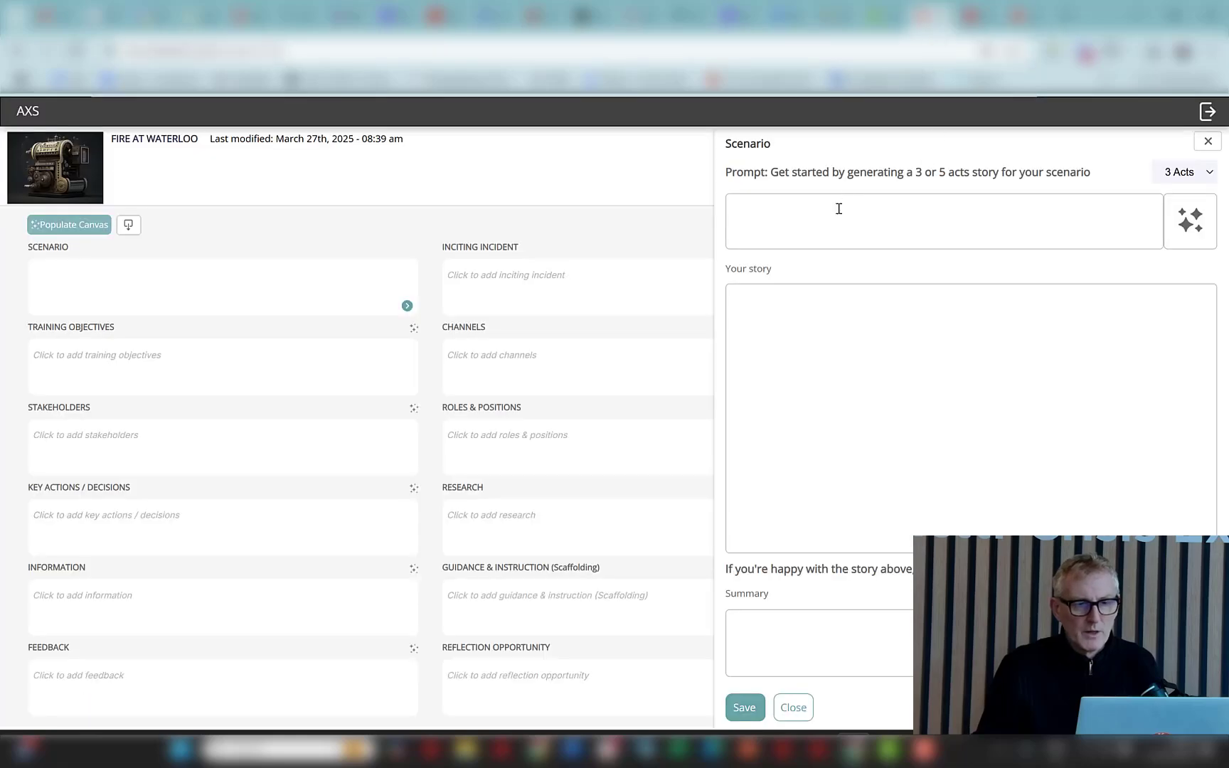
pyautogui.write('https://www.independent.co.uk/travel/news-and-advice/waterloo-station-fire-trains-cancelled-b2678078.html')
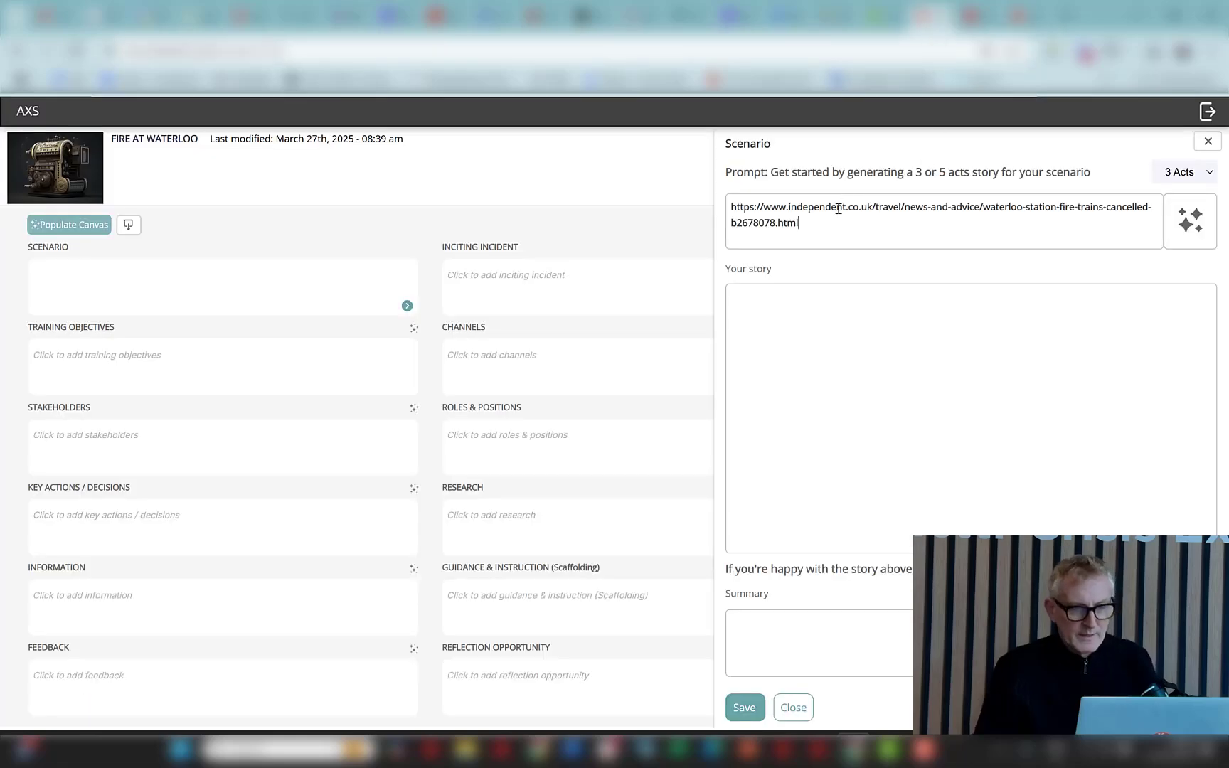
pyautogui.click(1188, 222)
pyautogui.click(582, 433)
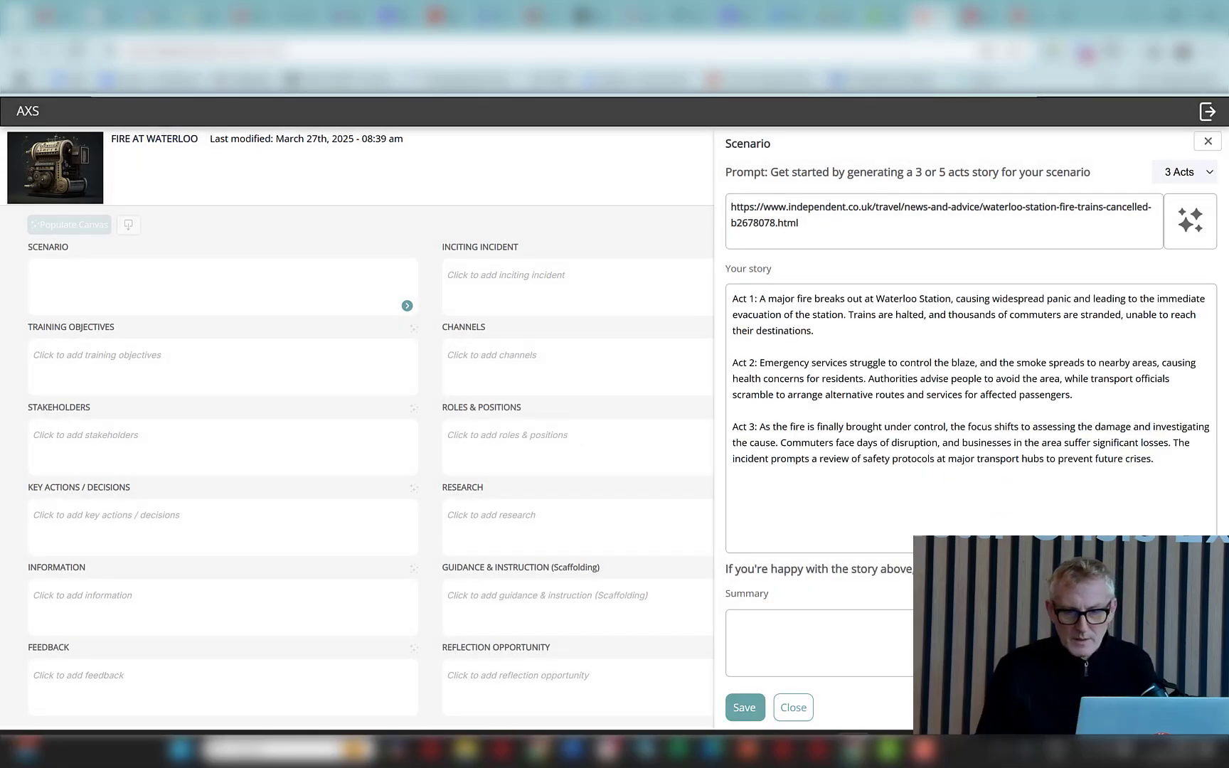
pyautogui.click(757, 705)
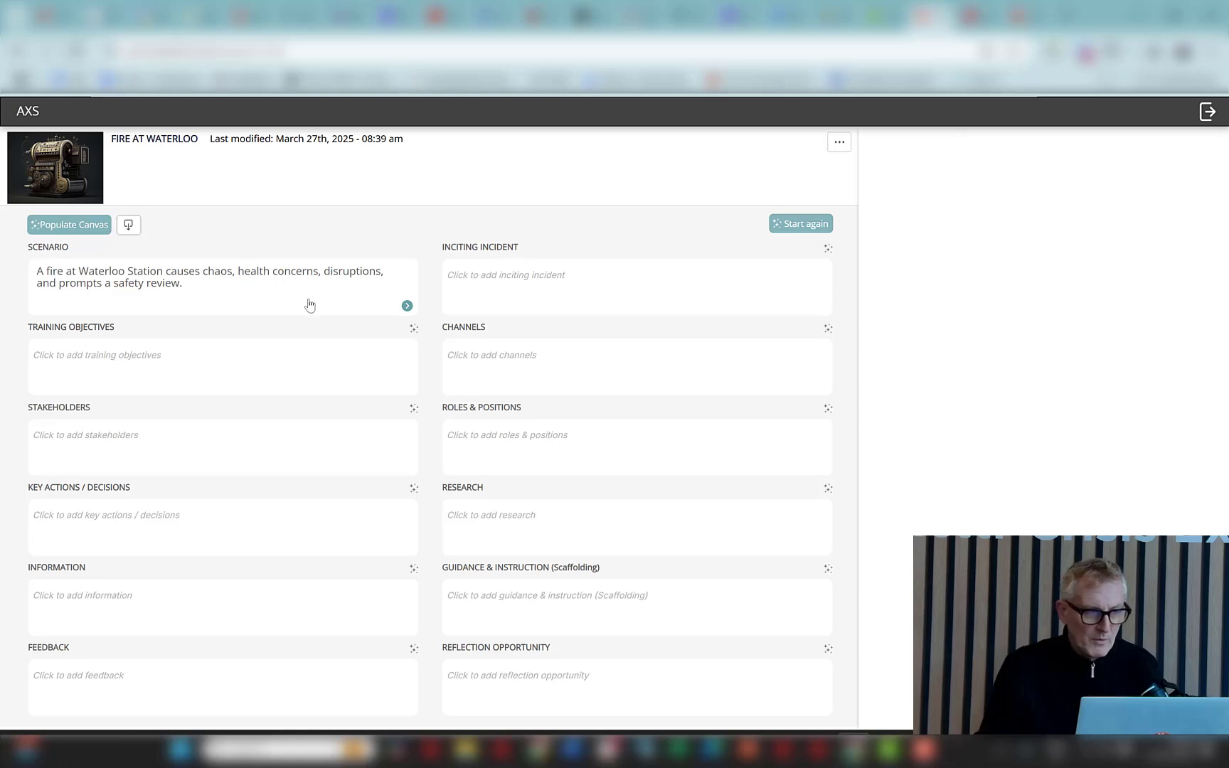
# Step: Export the Fire at Waterloo canvas's serials as a .csv file
pyautogui.click(129, 226)
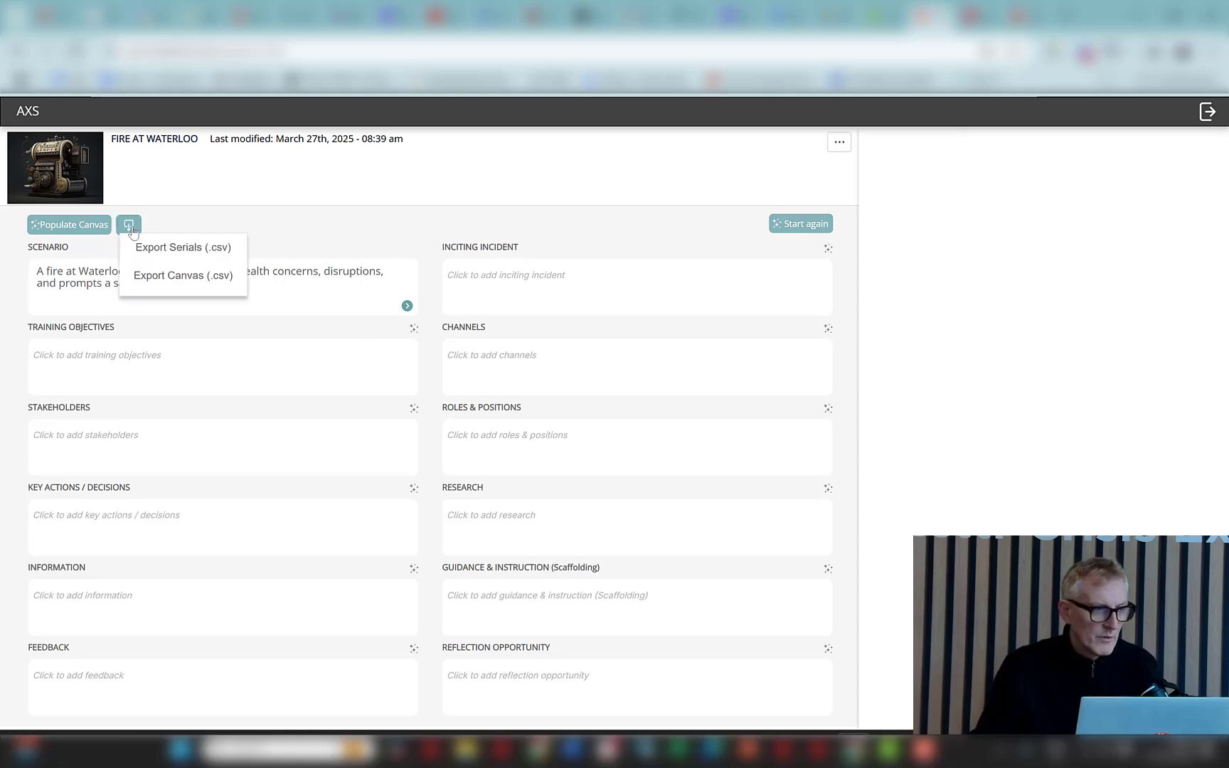
pyautogui.click(183, 249)
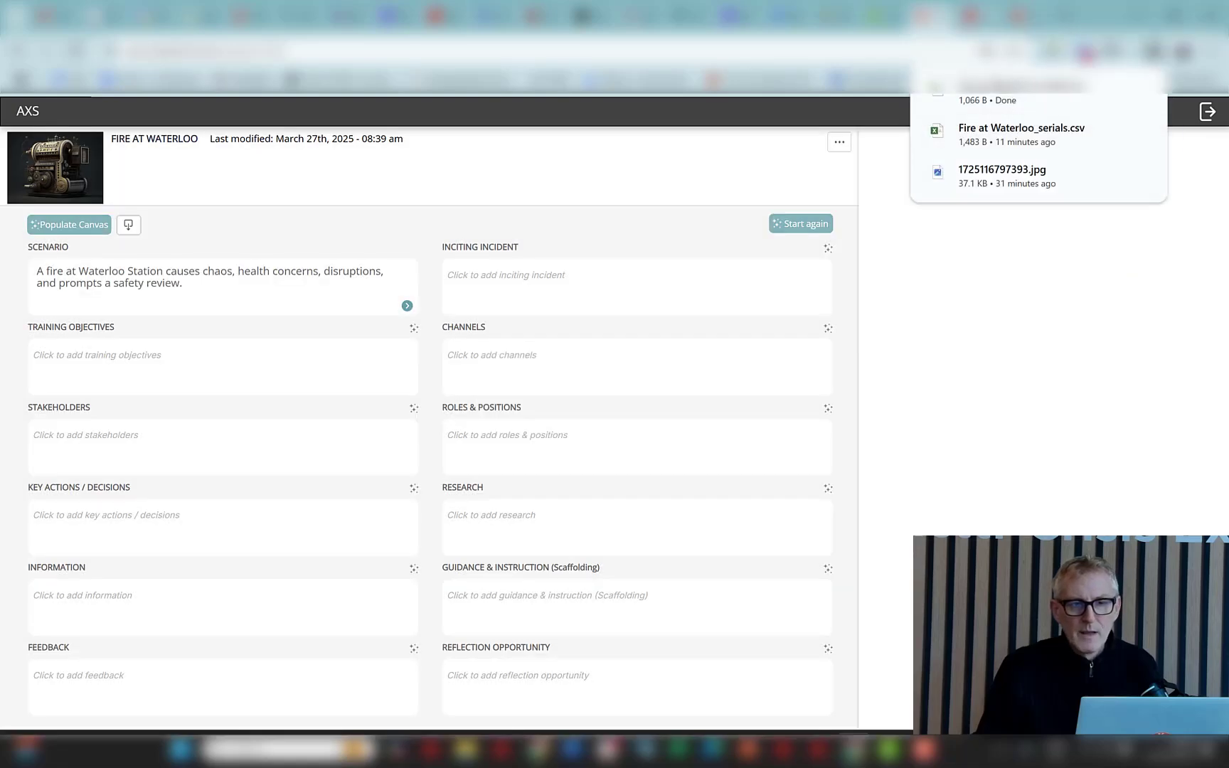
# Step: Switch to the Fire at Station exercise, import Fire at Waterloo_serials.csv as a serial report, and delete the empty New serial
pyautogui.click(1021, 16)
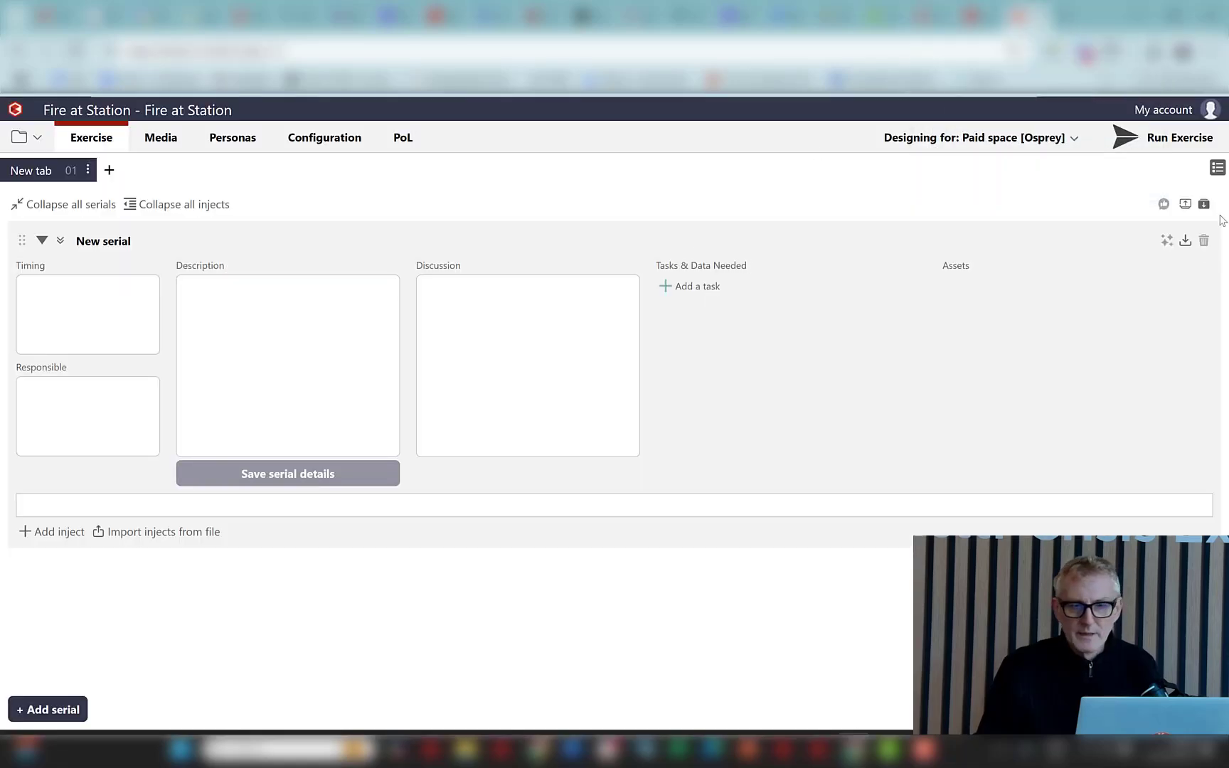
pyautogui.click(1186, 205)
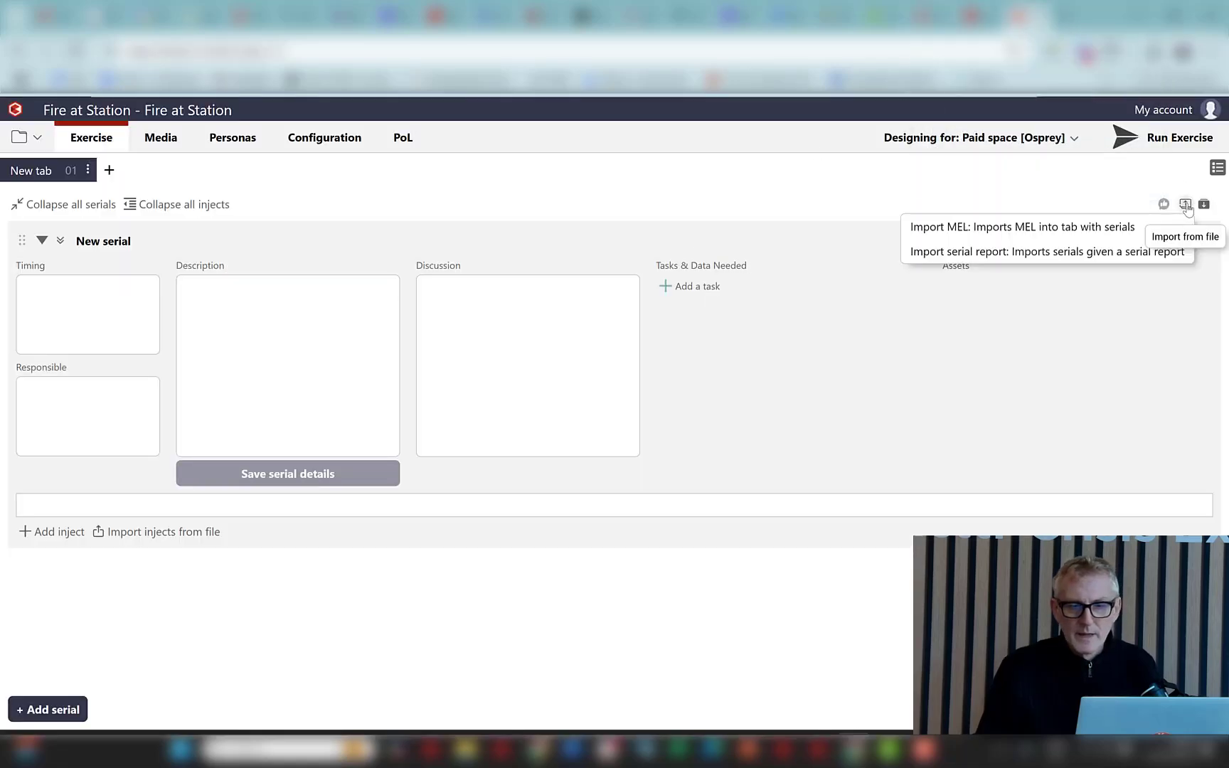
pyautogui.click(1013, 252)
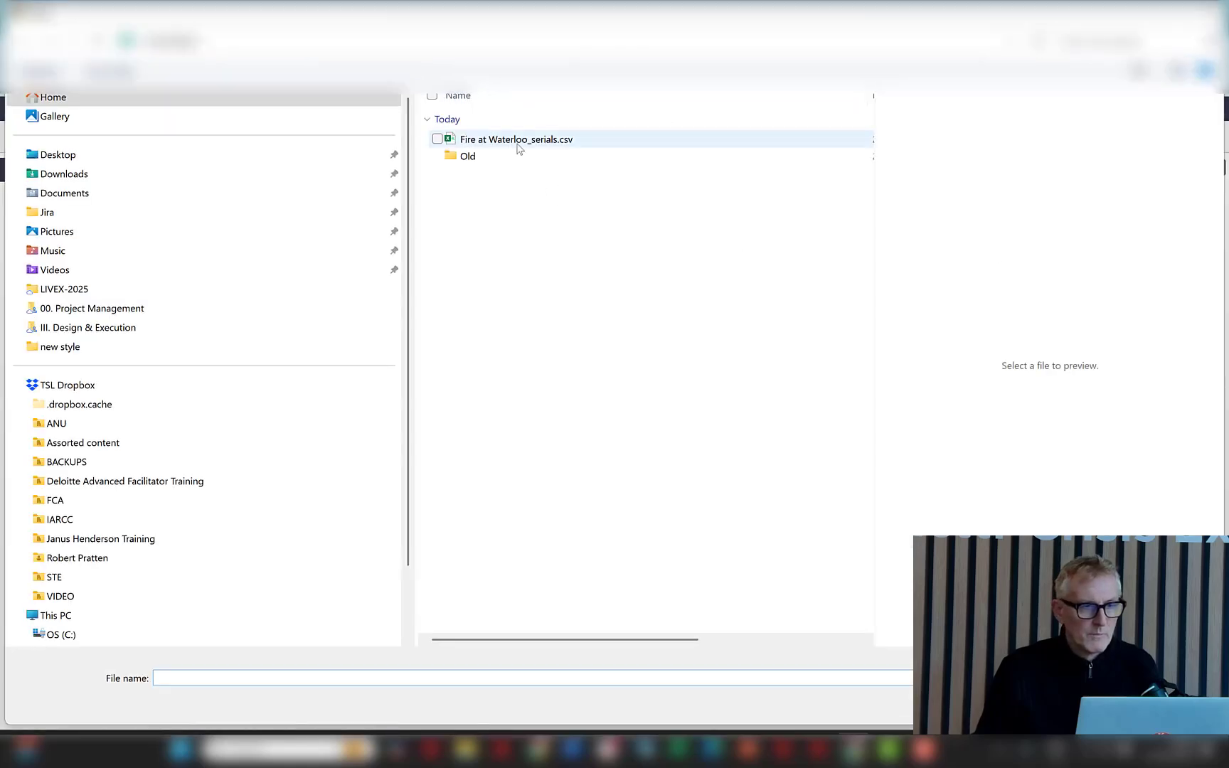
pyautogui.click(519, 142)
pyautogui.click(1095, 704)
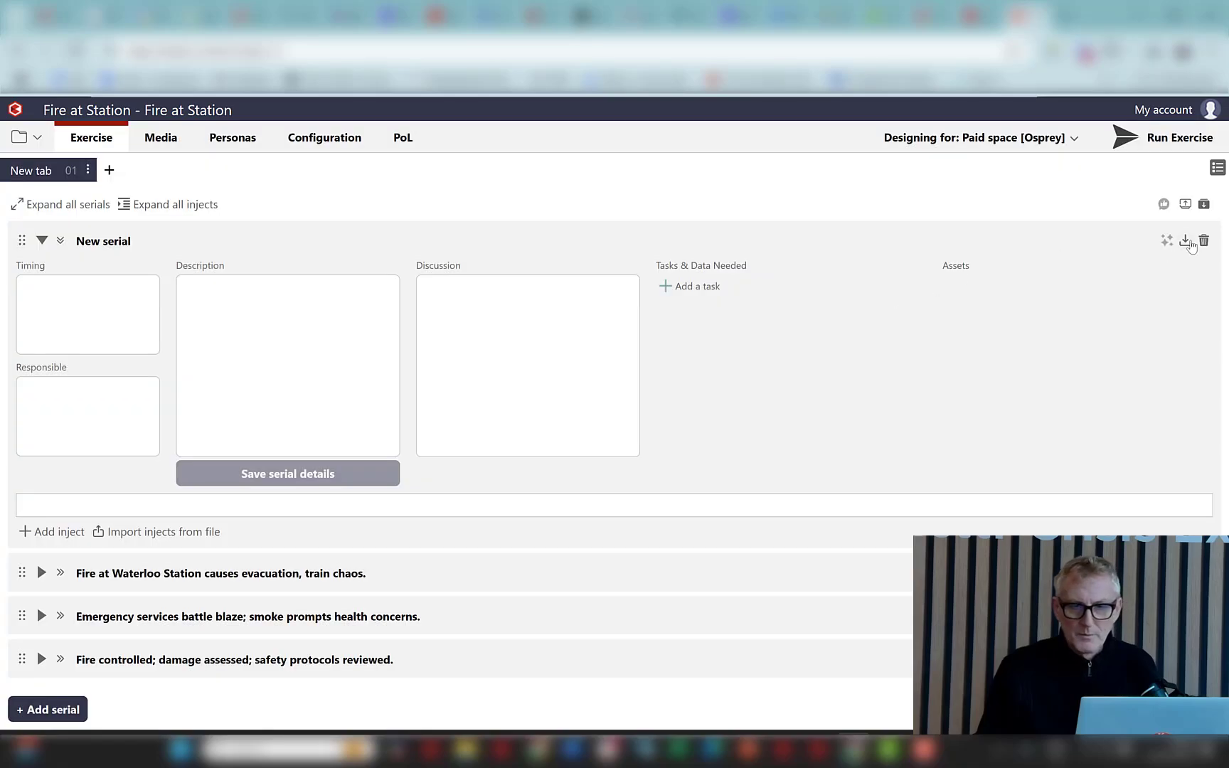
pyautogui.click(1204, 241)
pyautogui.click(588, 461)
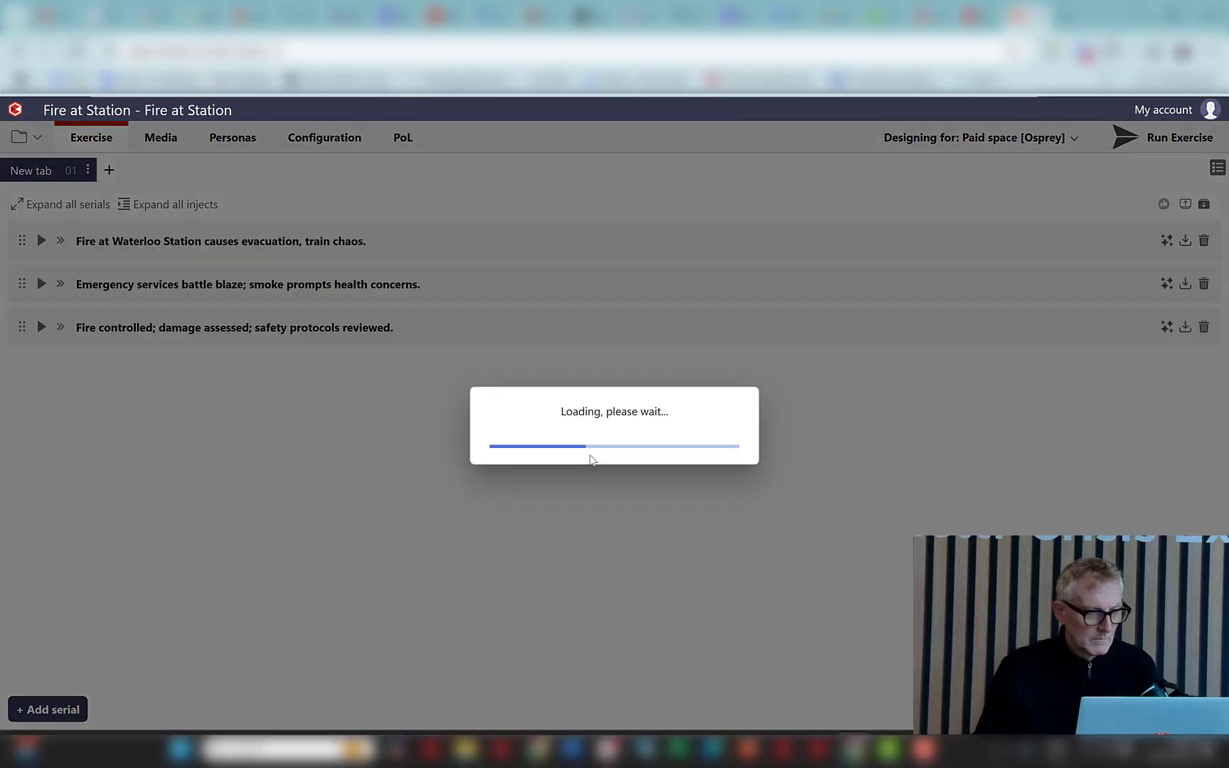
# Step: Expand the serial "Fire at Waterloo Station causes evacuation, train chaos." and generate its injects with AI
pyautogui.click(60, 241)
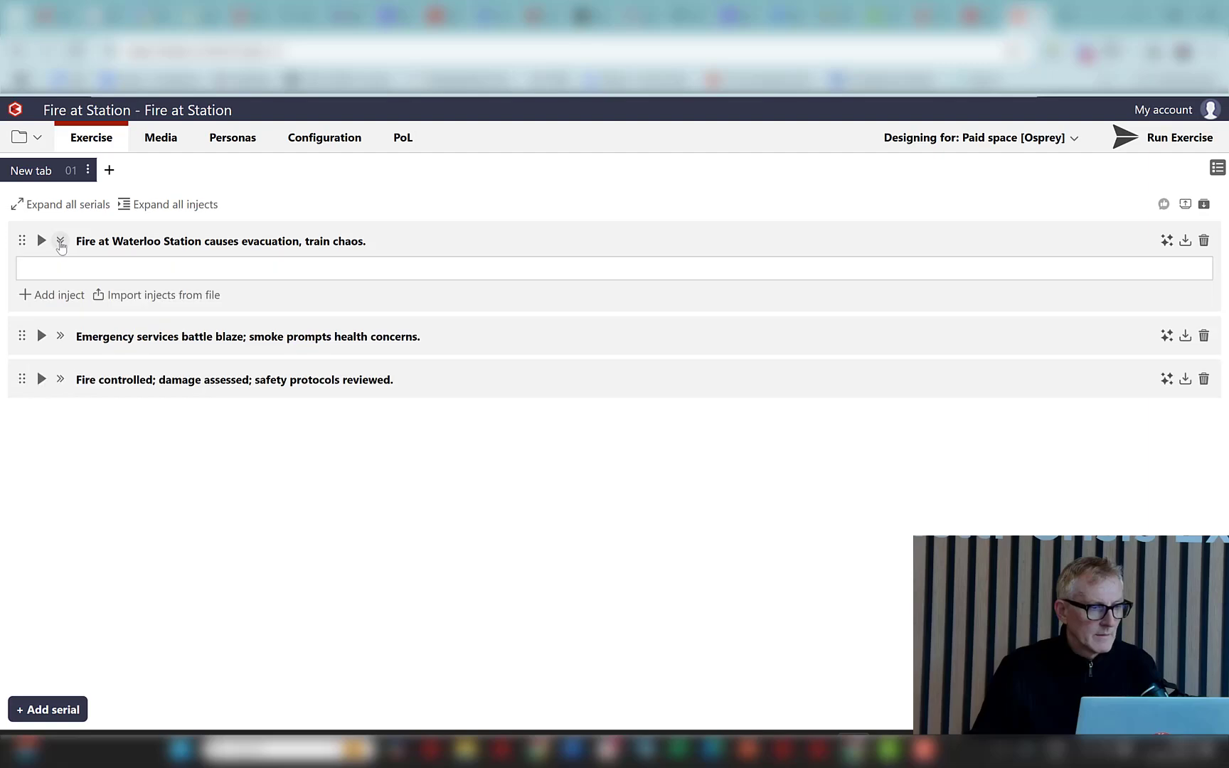
pyautogui.click(41, 242)
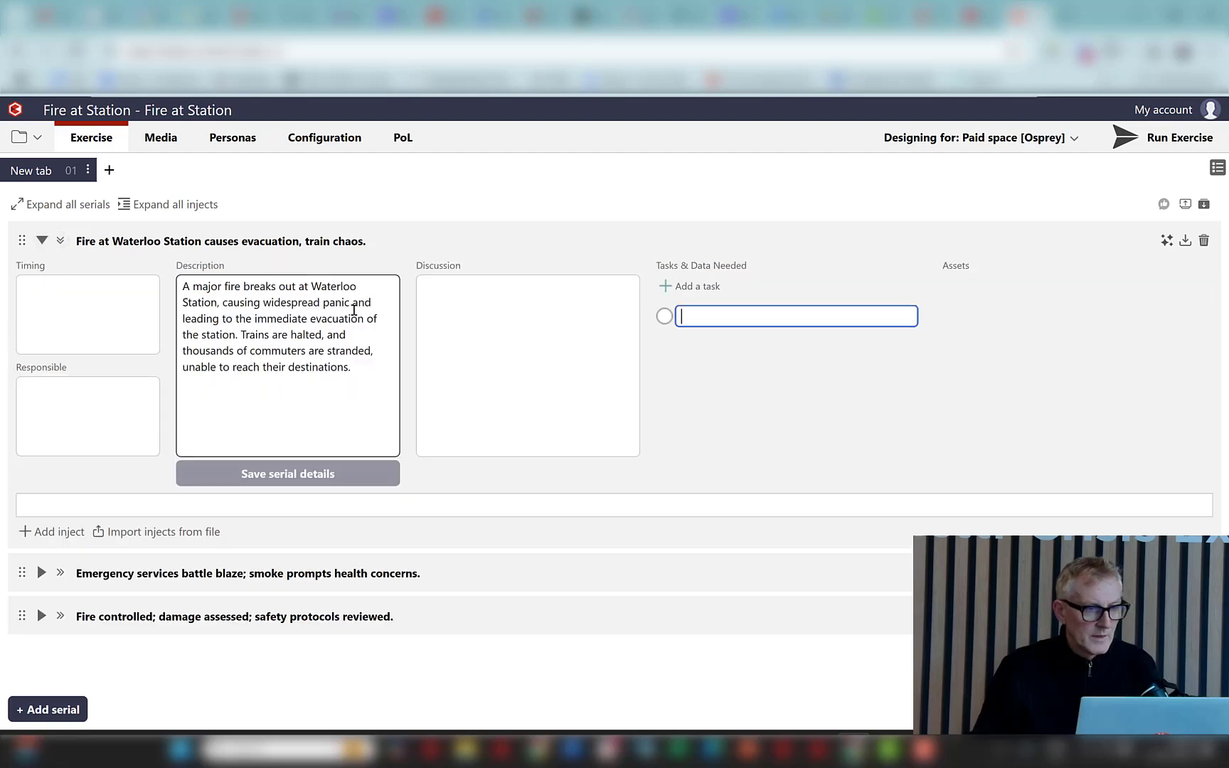
pyautogui.click(1166, 242)
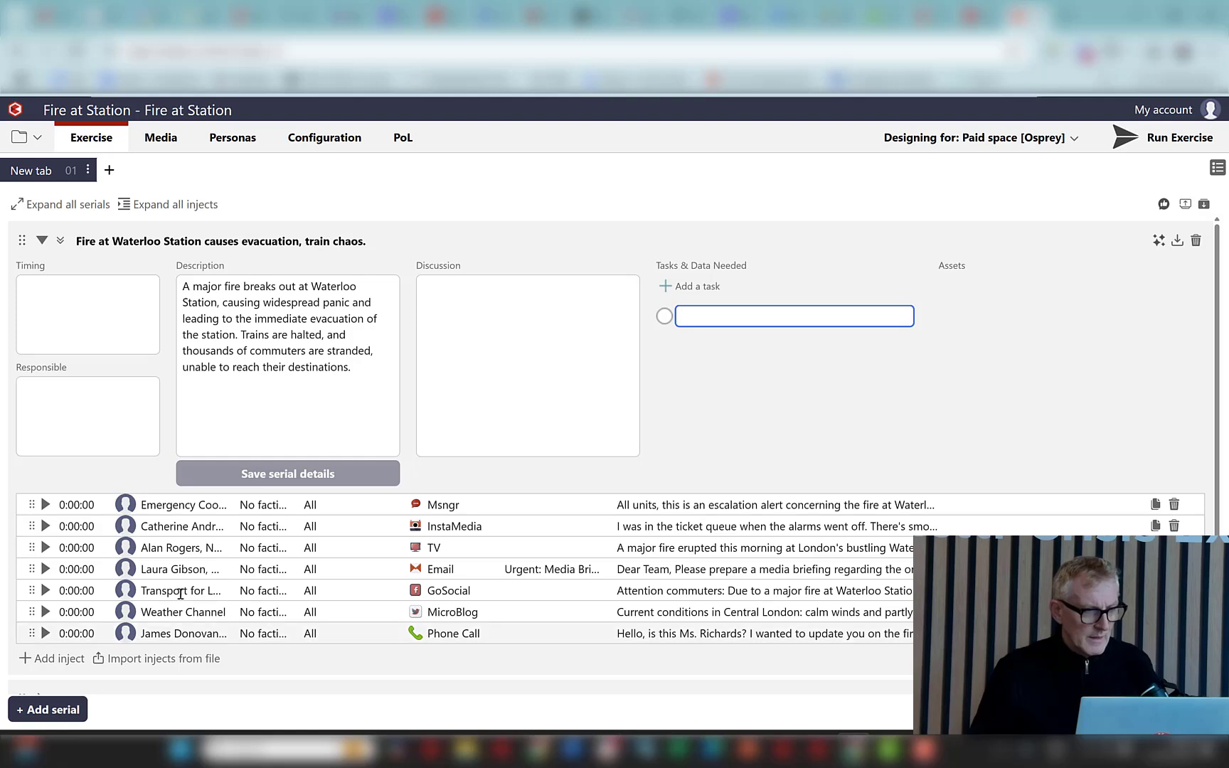
# Step: Hide the Disposition, Affiliation, A3E and Impersonated by columns in the exercise's personas list
pyautogui.click(247, 142)
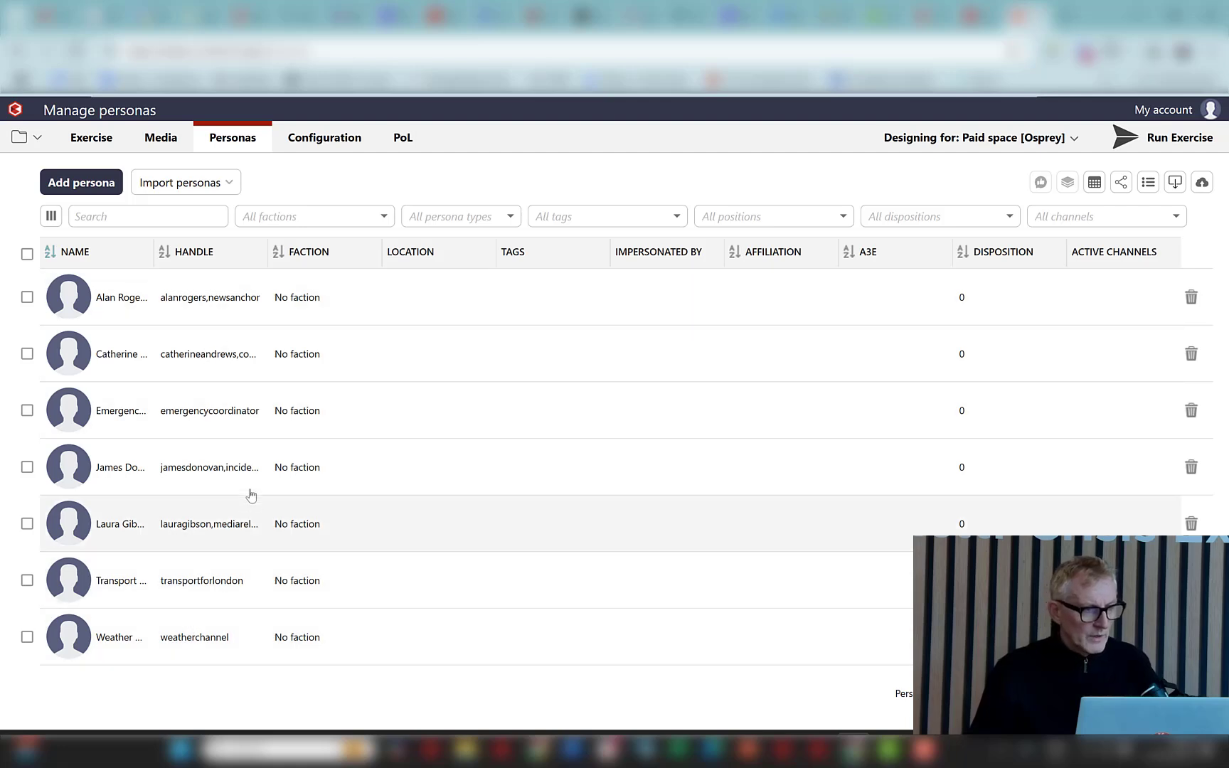
pyautogui.click(51, 216)
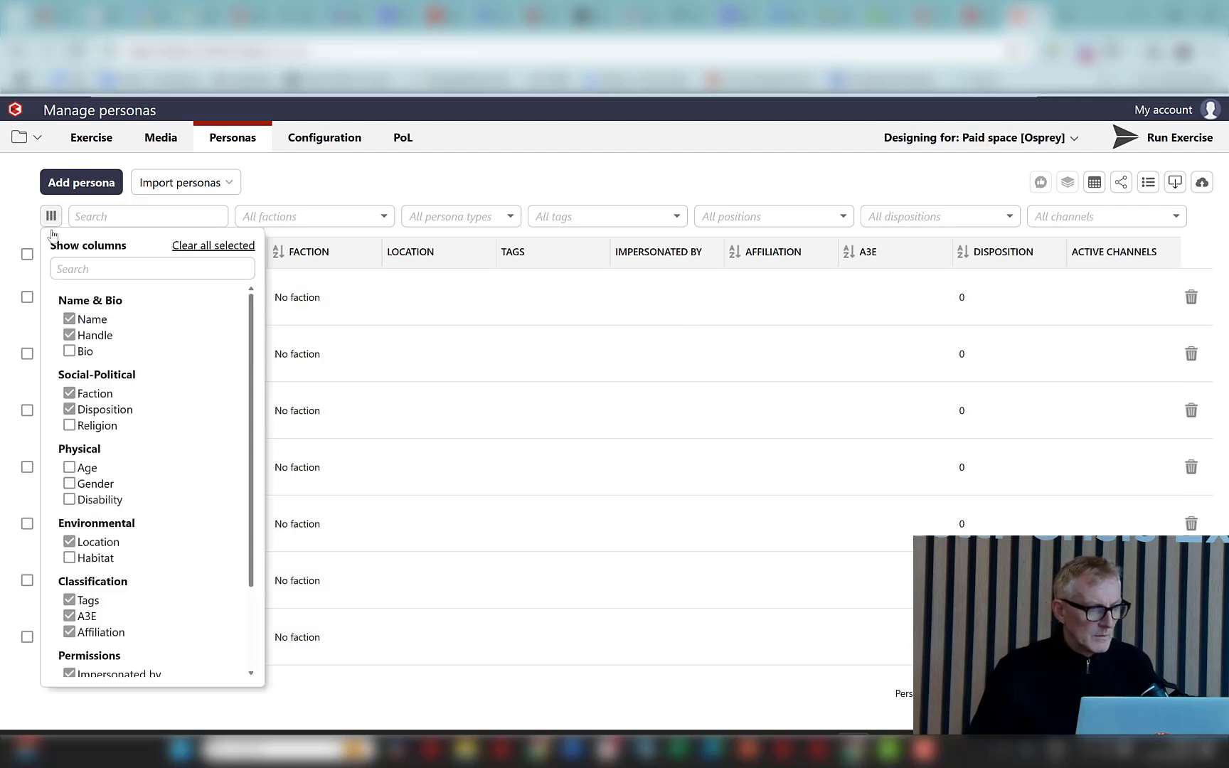
pyautogui.click(70, 410)
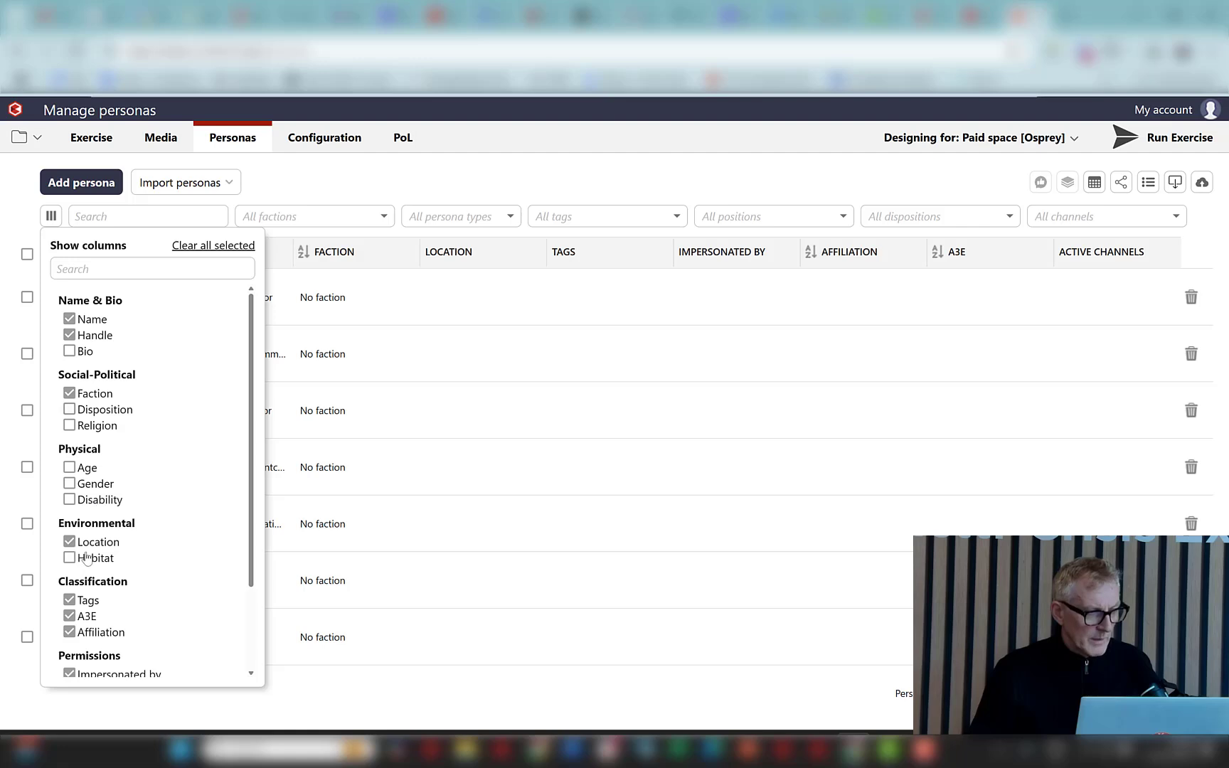
pyautogui.scroll(-3, 86, 557)
pyautogui.click(70, 524)
pyautogui.click(70, 507)
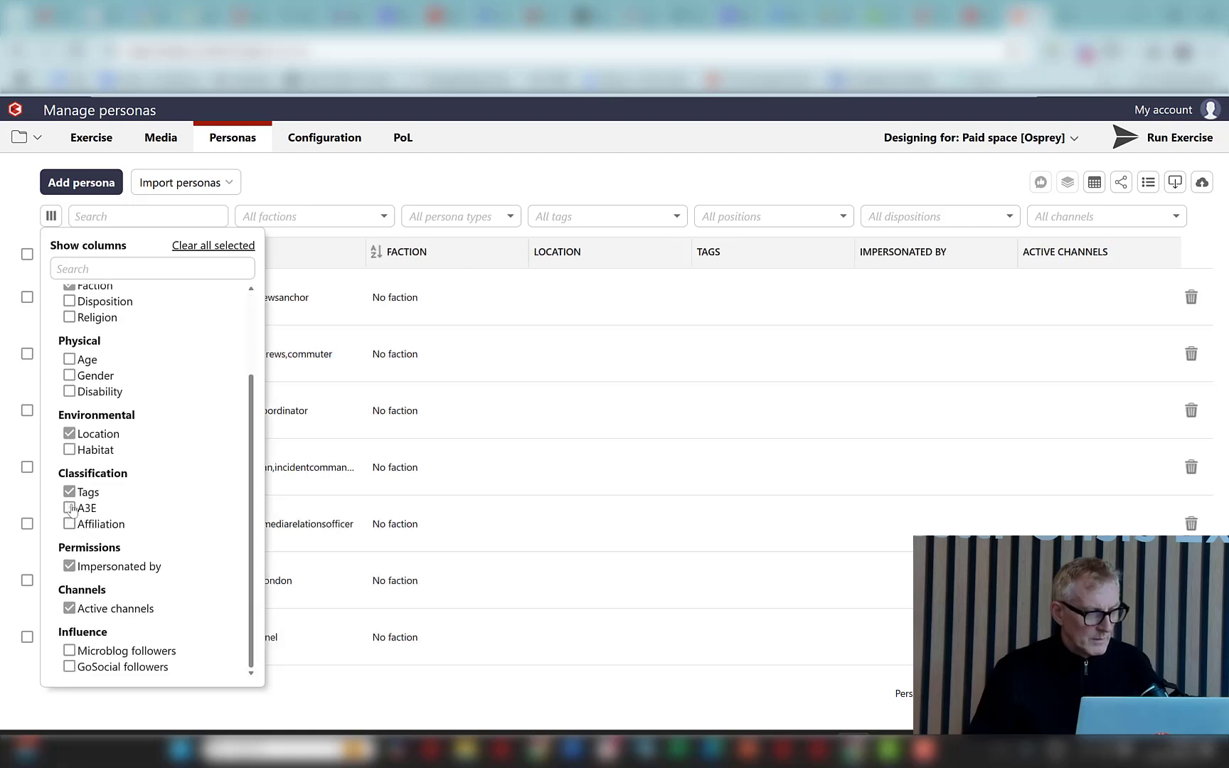
pyautogui.click(69, 566)
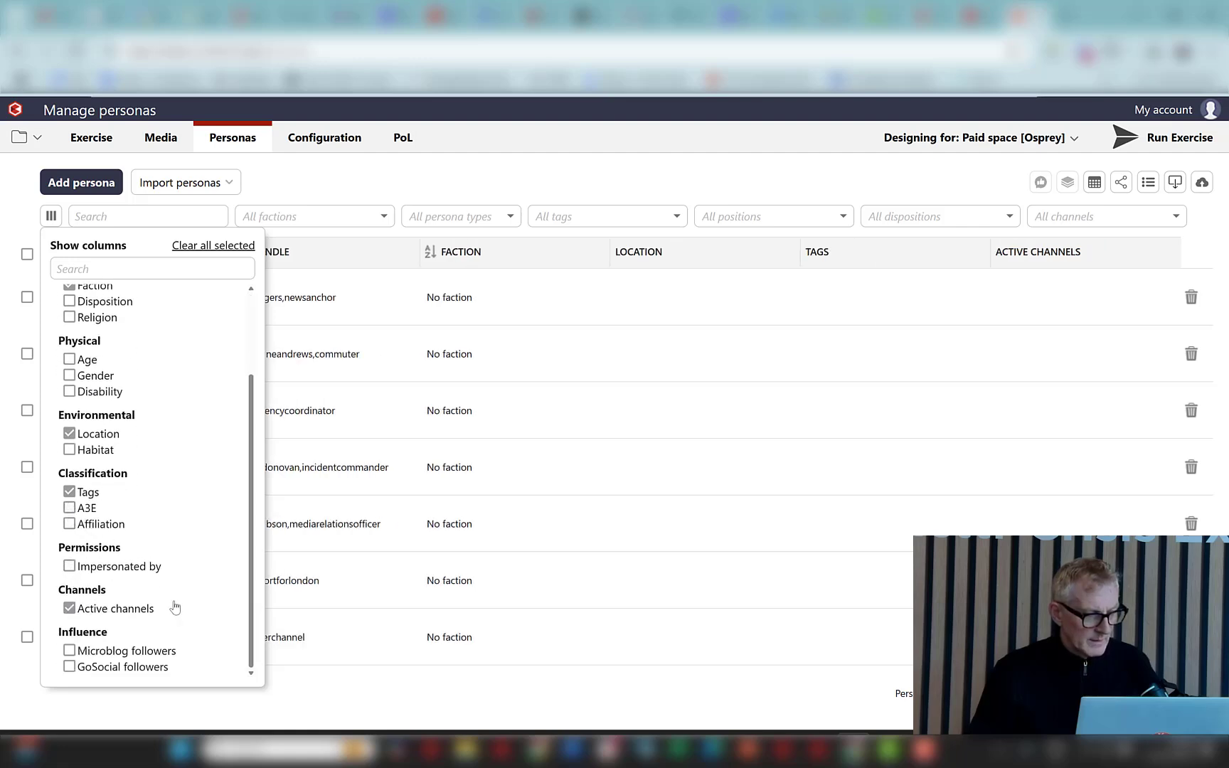
pyautogui.scroll(3, 174, 607)
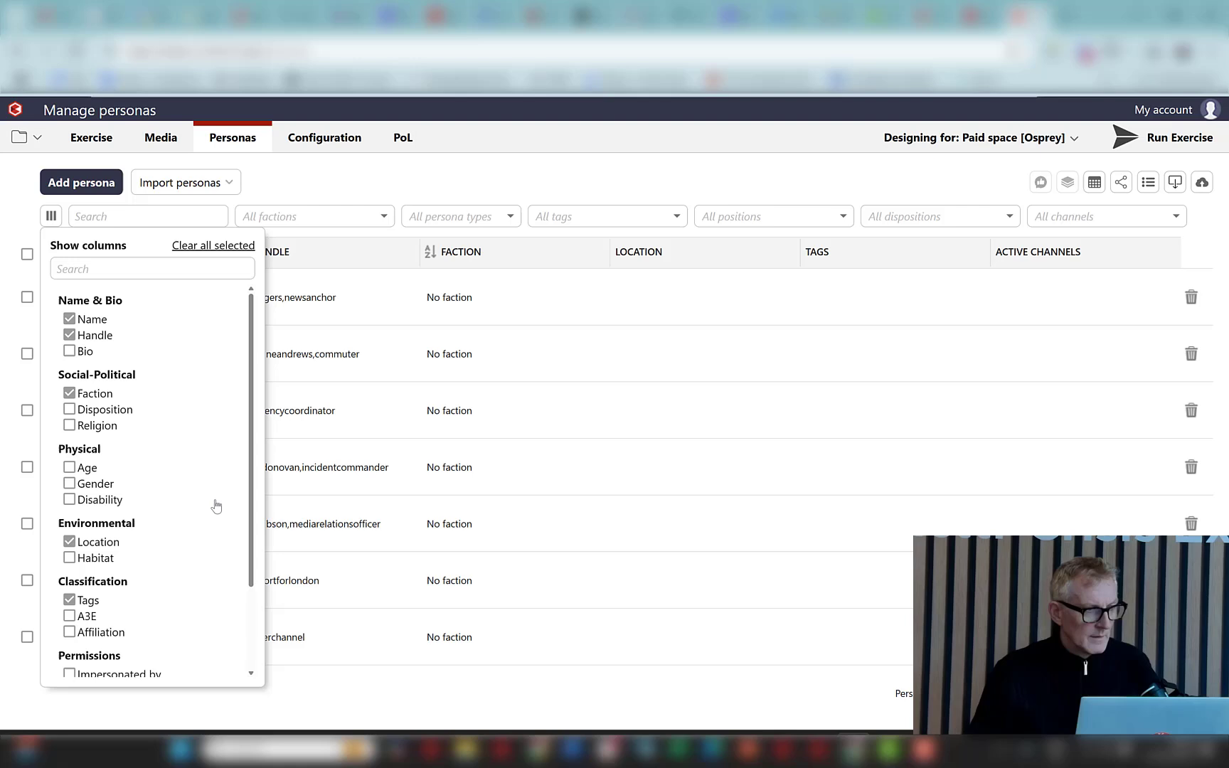
pyautogui.click(517, 187)
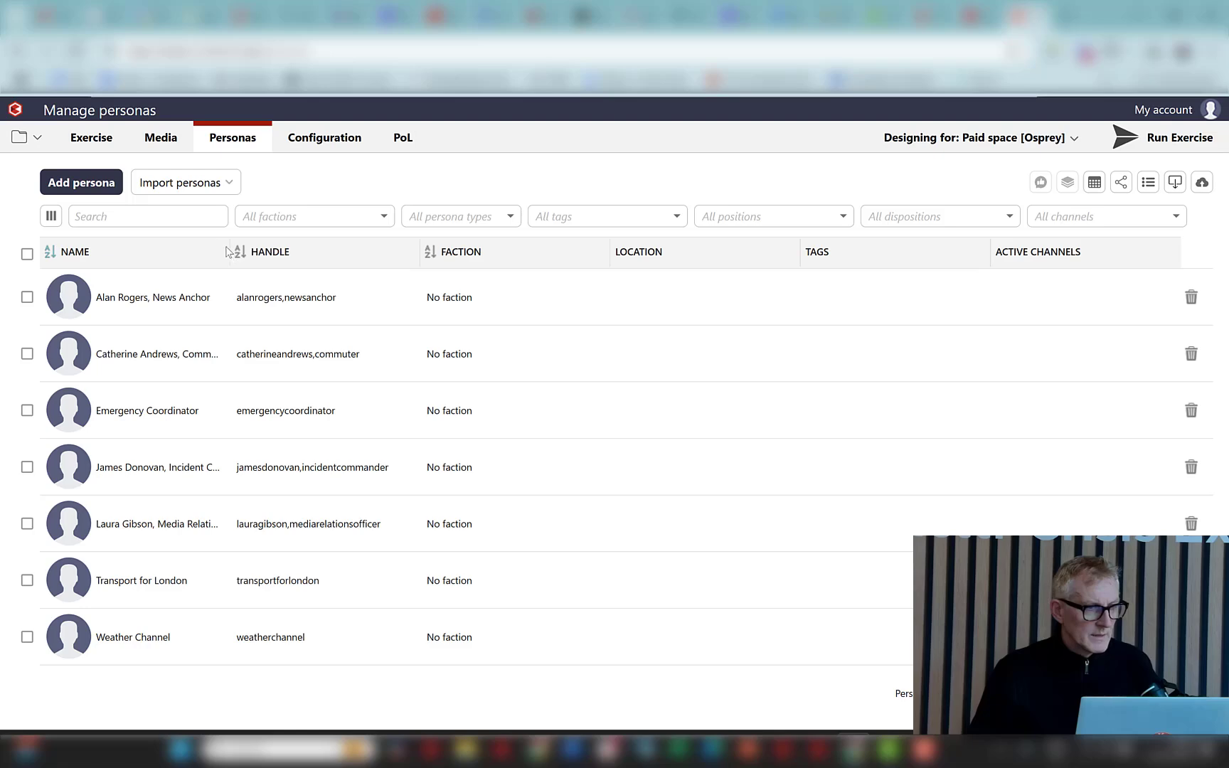
# Step: Load the Knife Attack persona library from Ventura for importing, with Copy with faction turned off
pyautogui.click(224, 184)
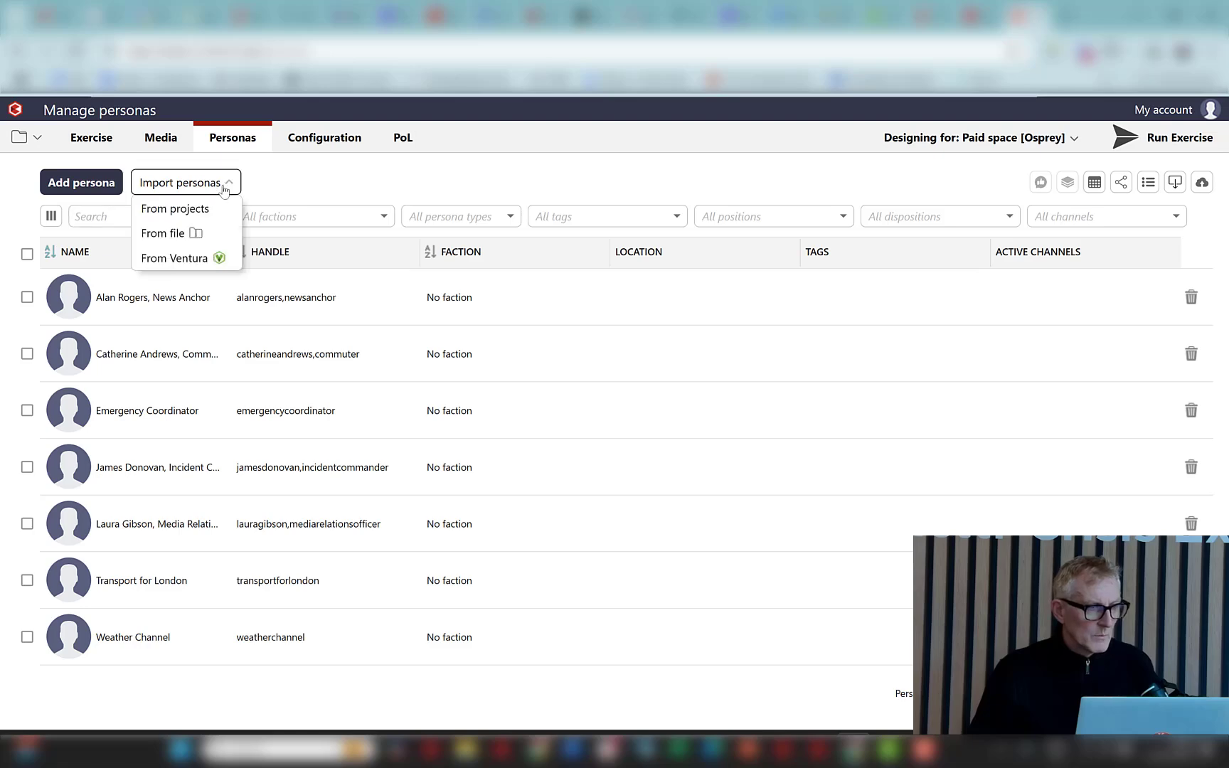
pyautogui.click(184, 259)
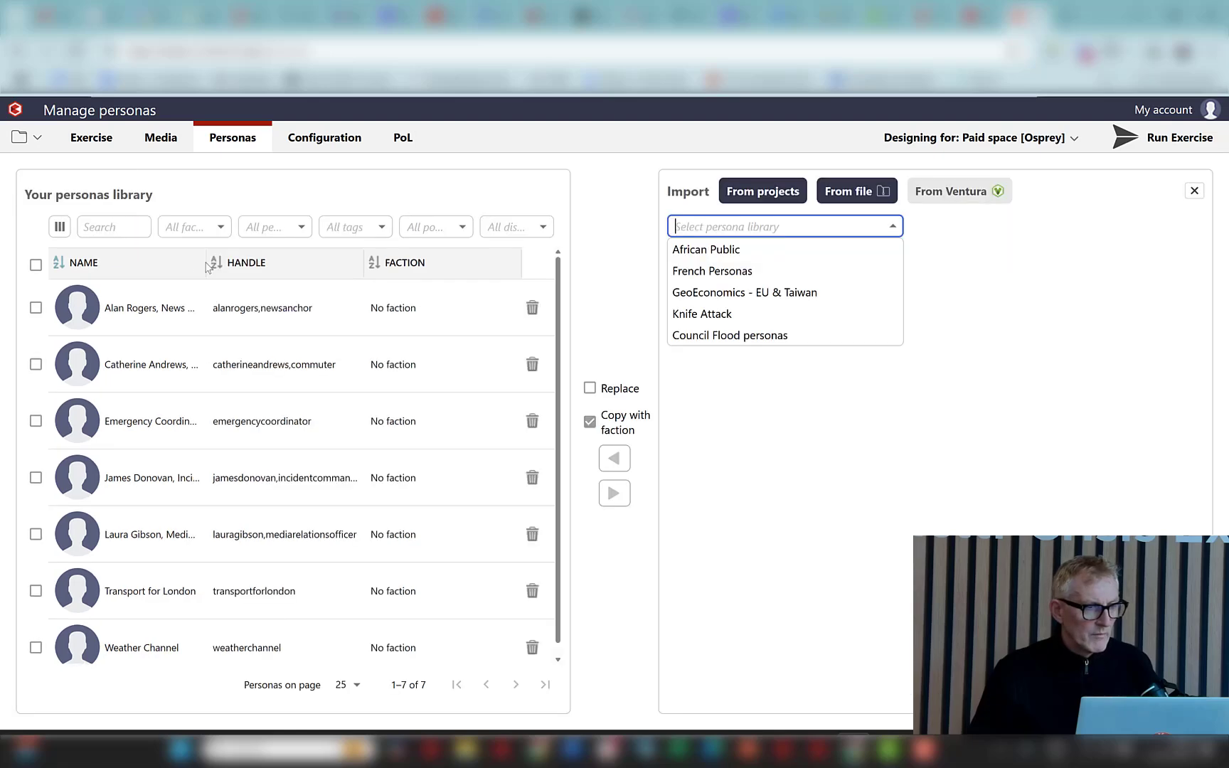
pyautogui.click(733, 314)
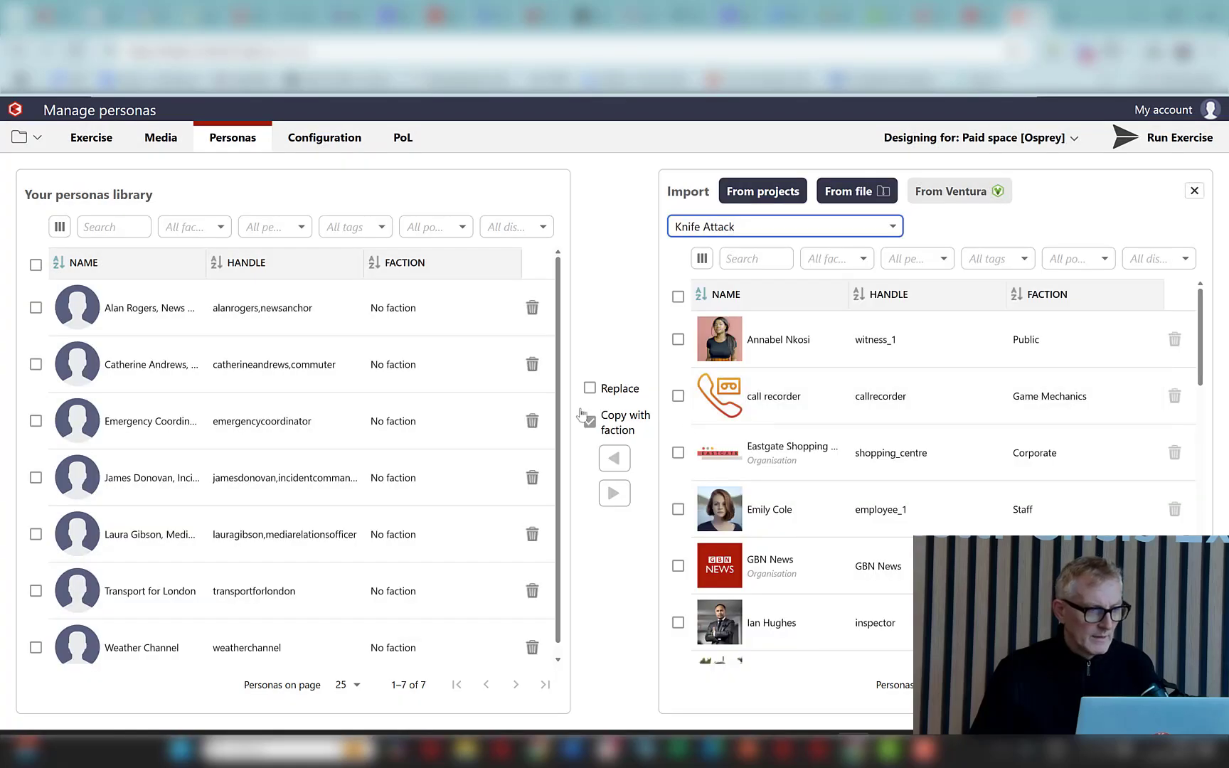
pyautogui.scroll(-1, 335, 476)
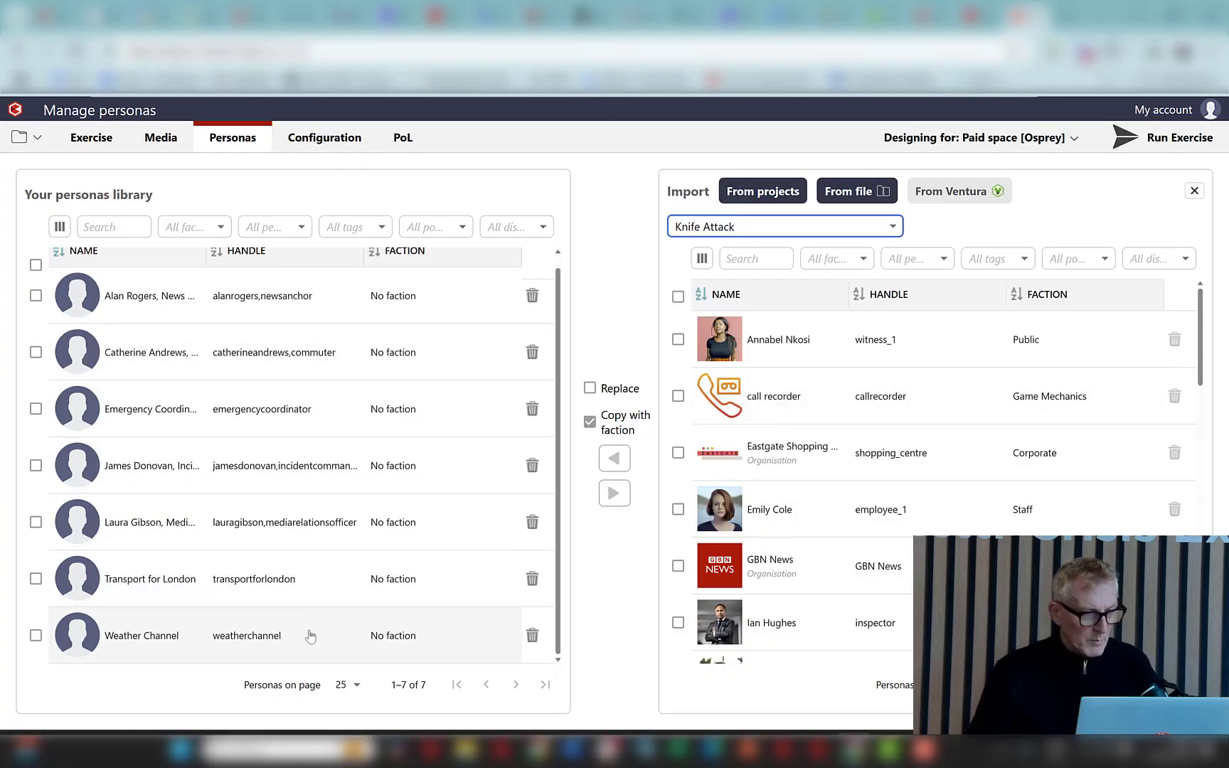
pyautogui.scroll(1, 313, 611)
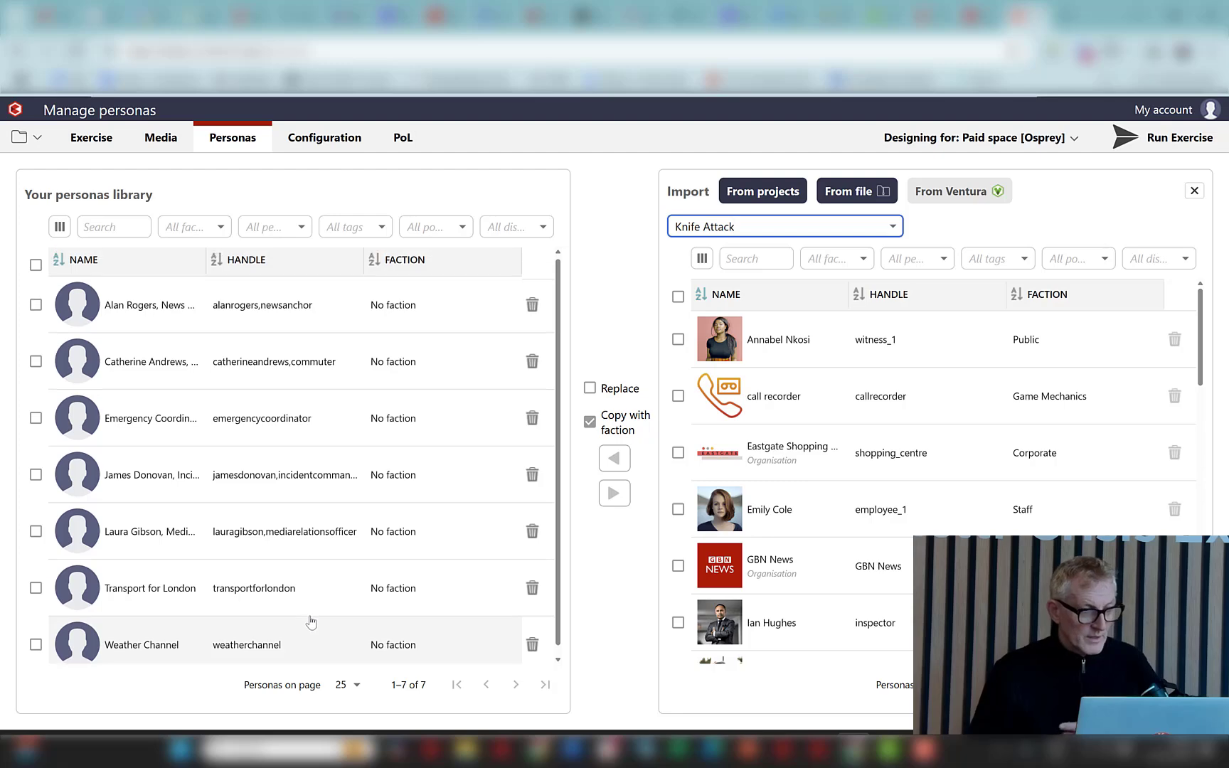
pyautogui.scroll(1, 321, 433)
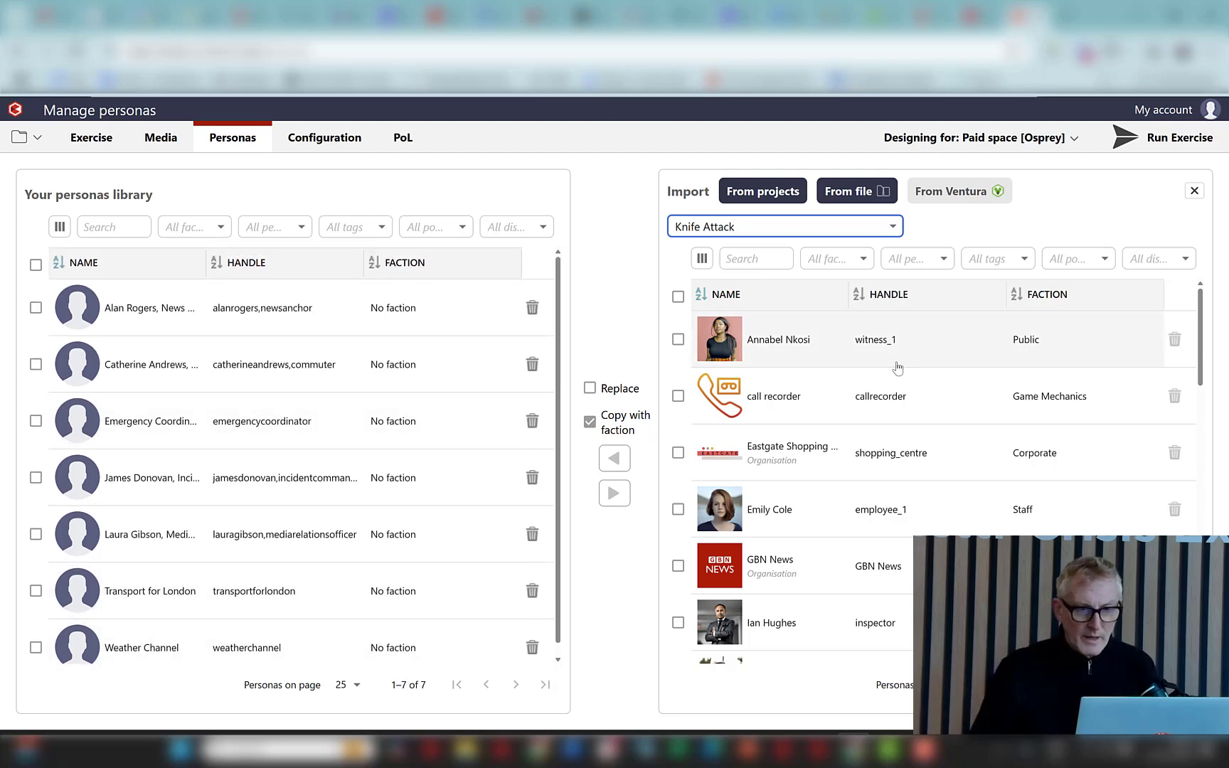
pyautogui.scroll(-8, 820, 413)
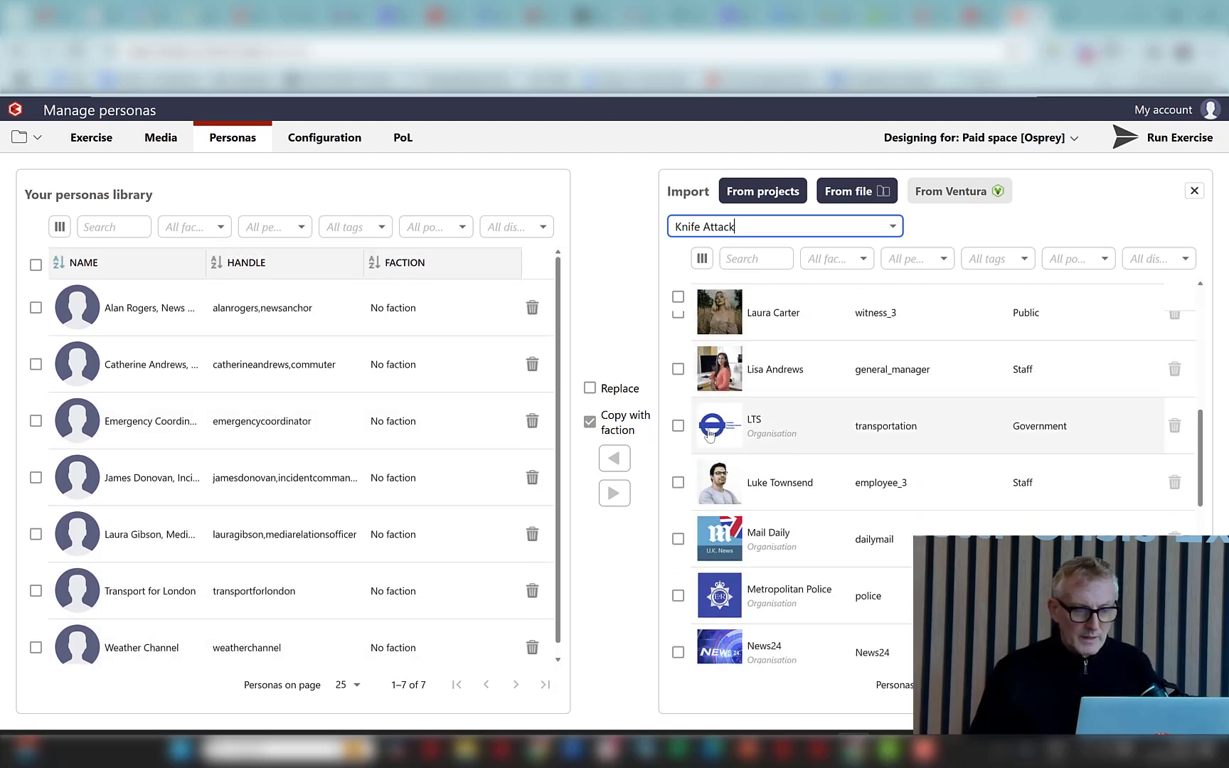
pyautogui.click(590, 421)
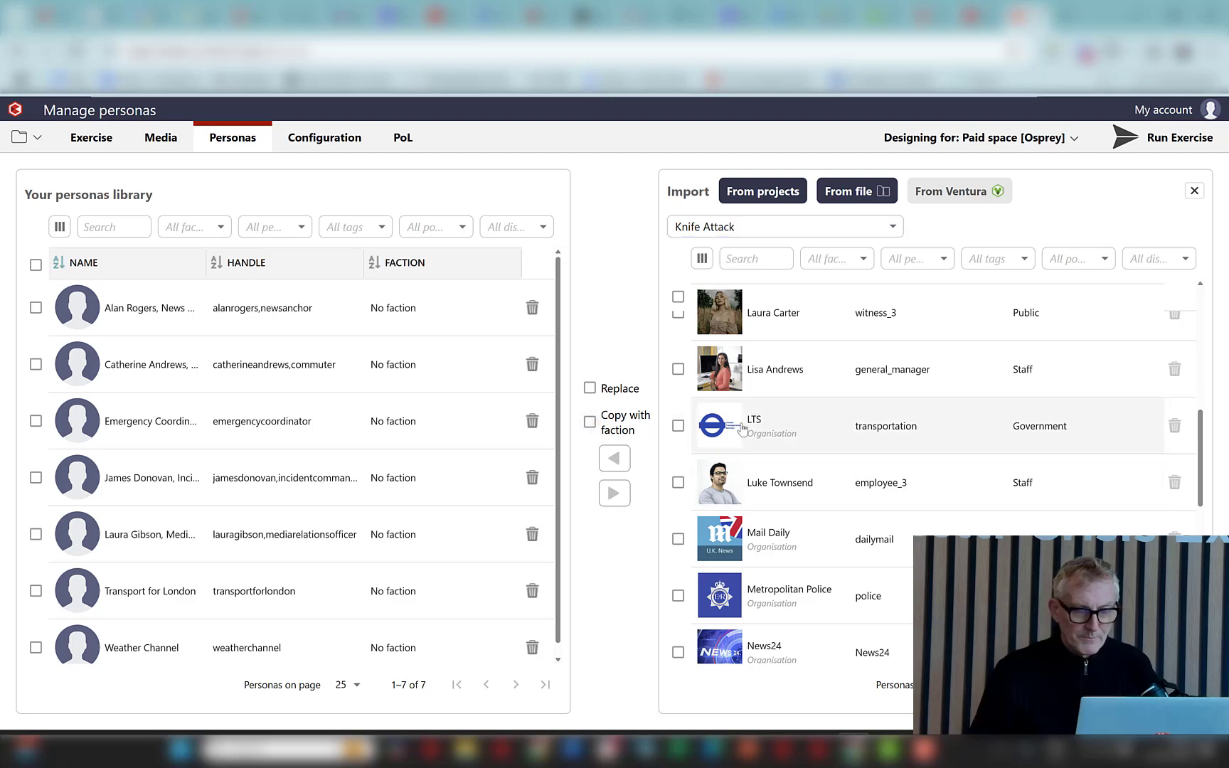
# Step: Replace the Transport for London persona with LTS from the Knife Attack library, keeping the original handle and name but using LTS's profile image
pyautogui.moveTo(715, 433); pyautogui.dragTo(235, 591)
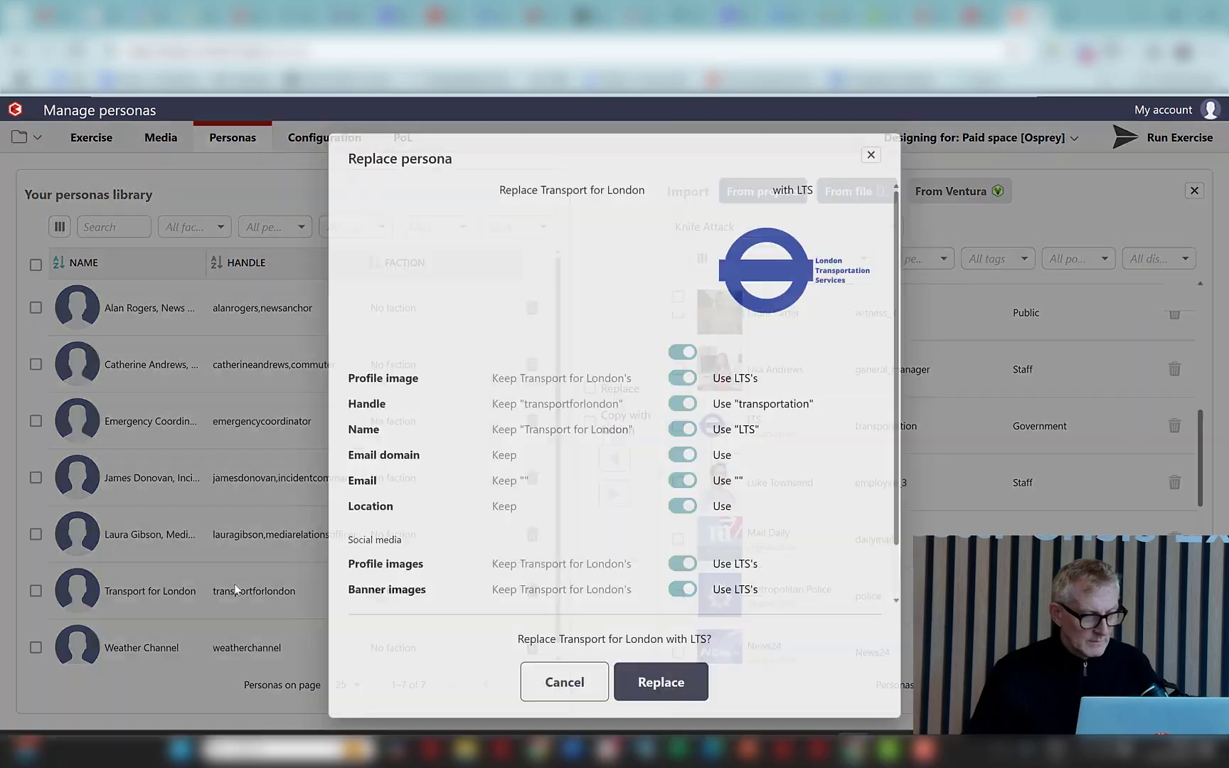
pyautogui.click(681, 404)
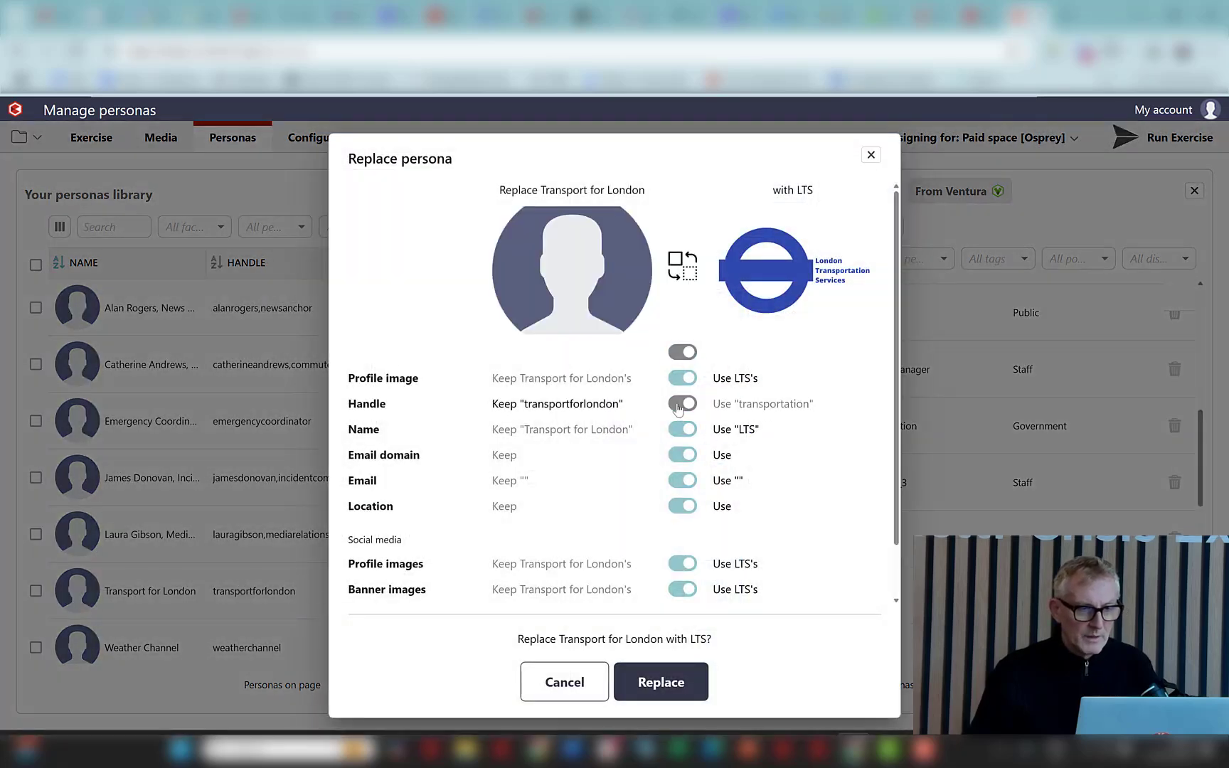
pyautogui.click(682, 380)
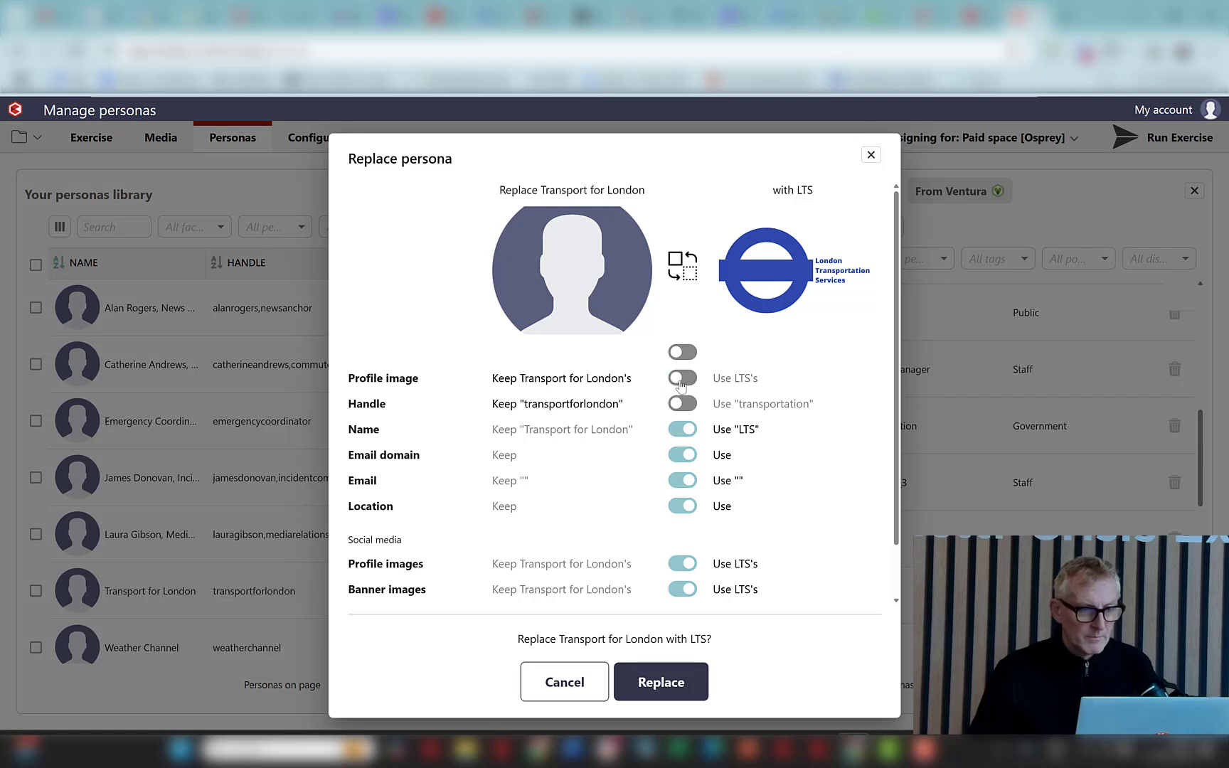
pyautogui.click(681, 382)
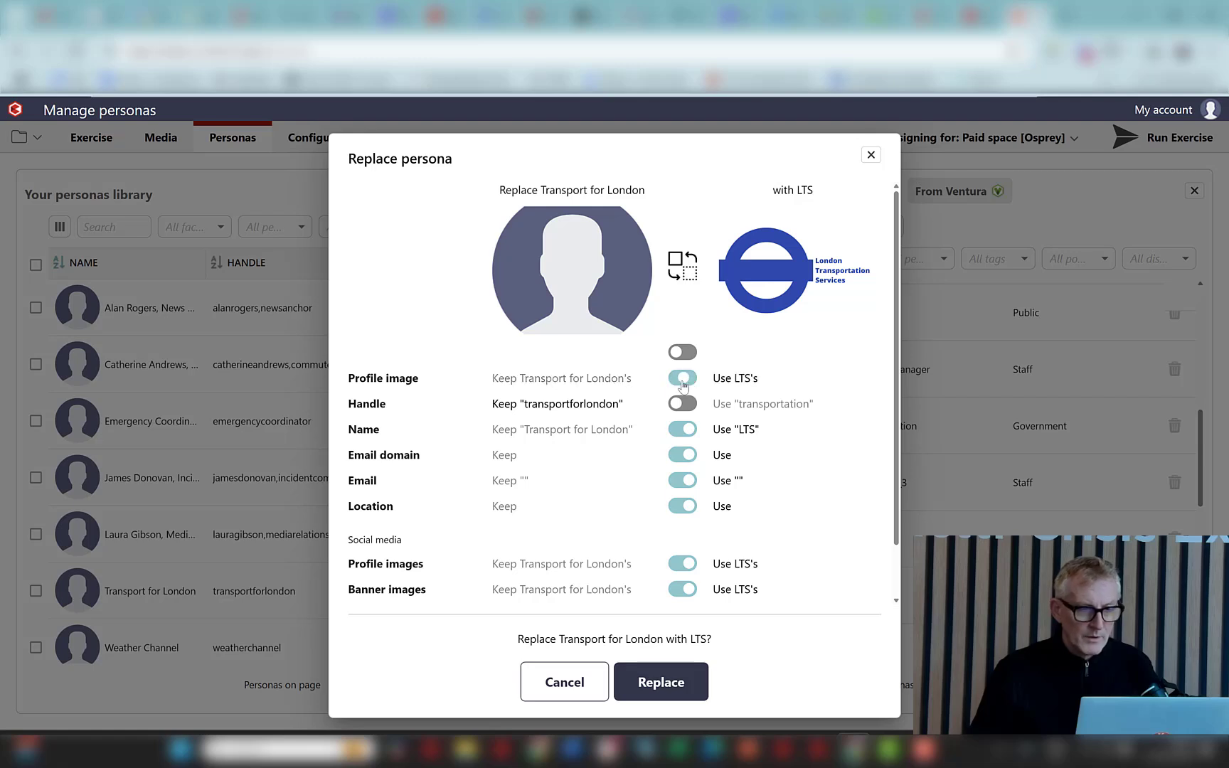
pyautogui.click(684, 429)
pyautogui.click(663, 686)
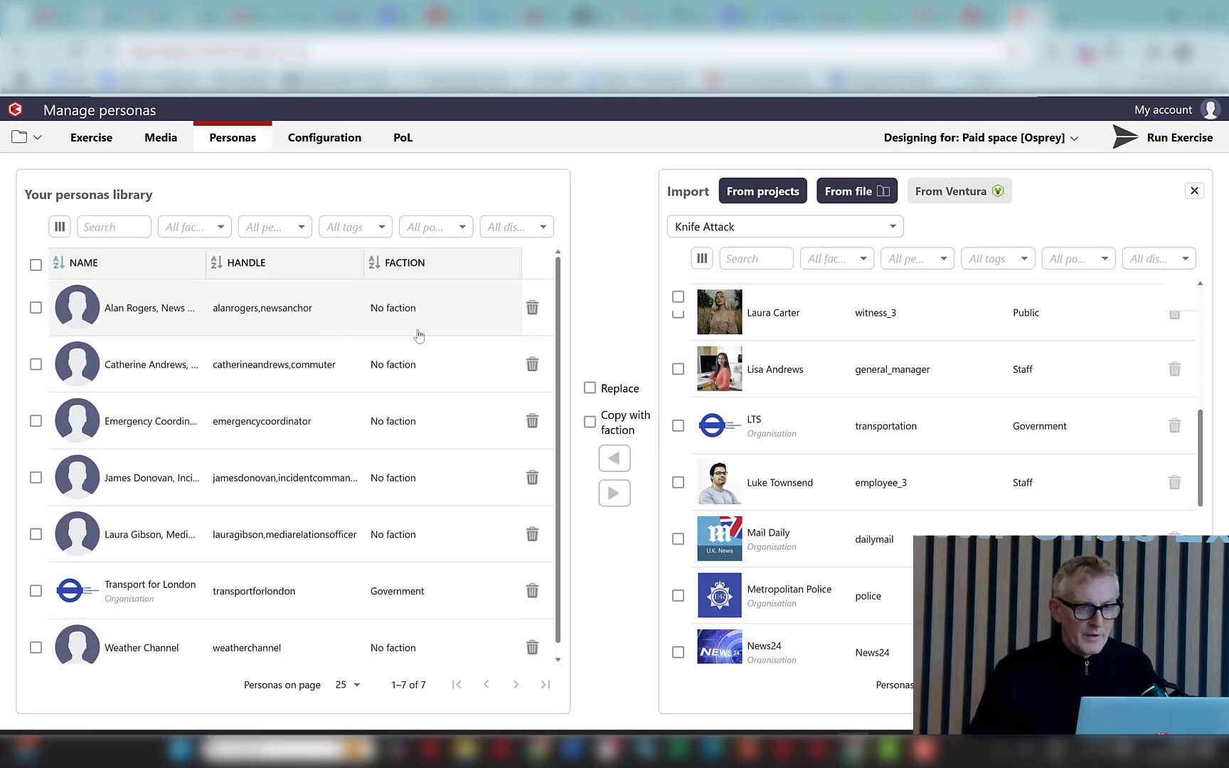
# Step: Replace the commuter persona with the Knife Attack library's general_manager persona, keeping the original handle
pyautogui.moveTo(721, 369); pyautogui.dragTo(722, 370)
pyautogui.click(1176, 204)
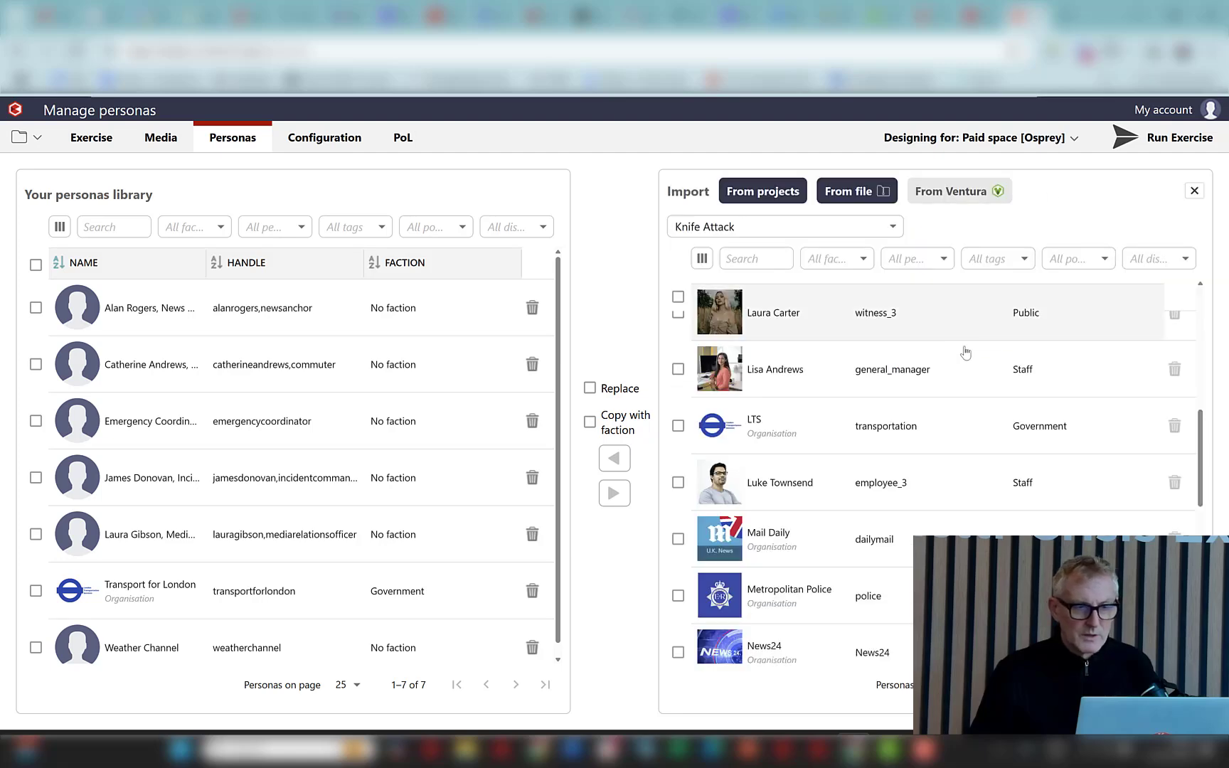
pyautogui.moveTo(720, 369); pyautogui.dragTo(208, 346)
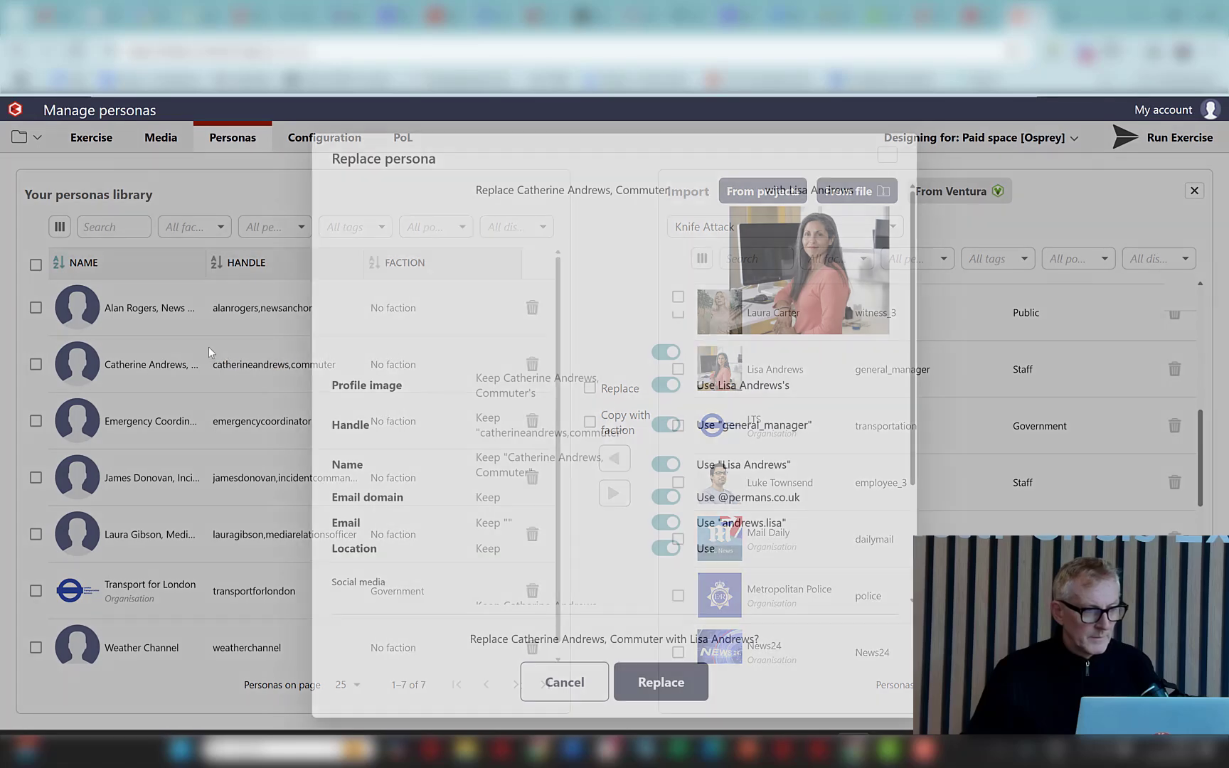
pyautogui.click(665, 427)
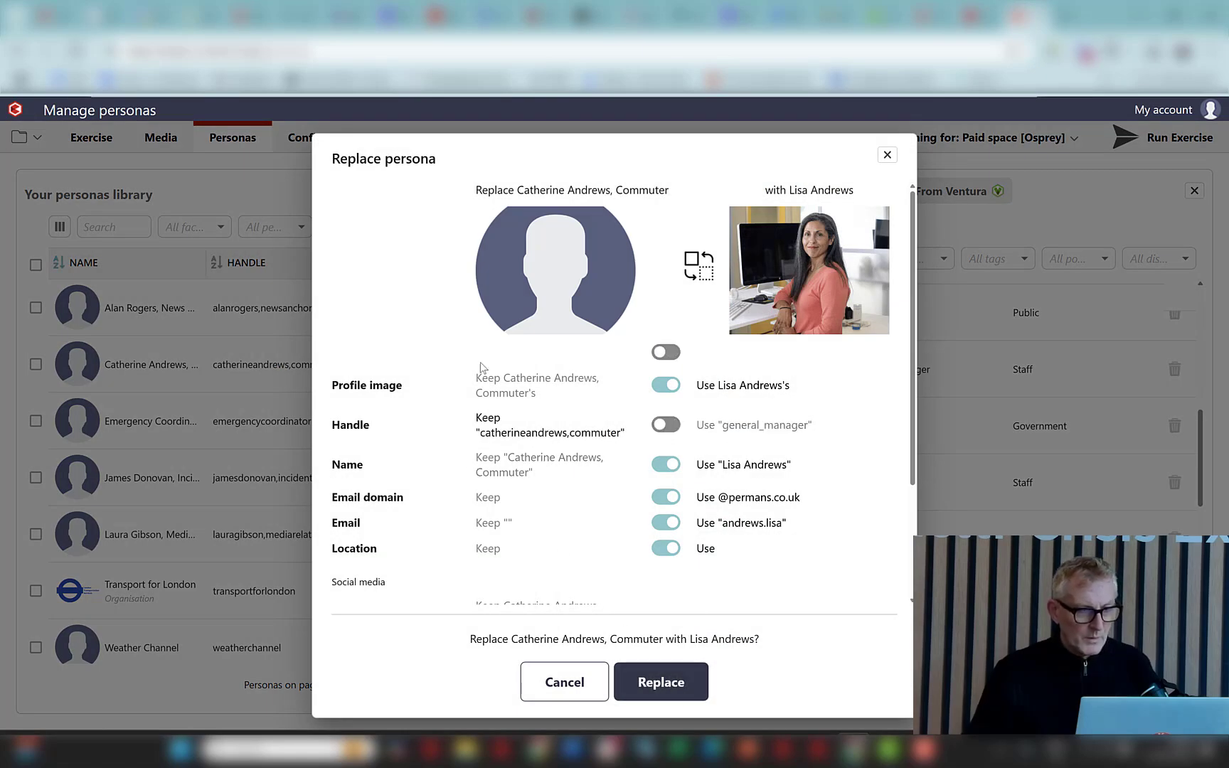
pyautogui.click(661, 683)
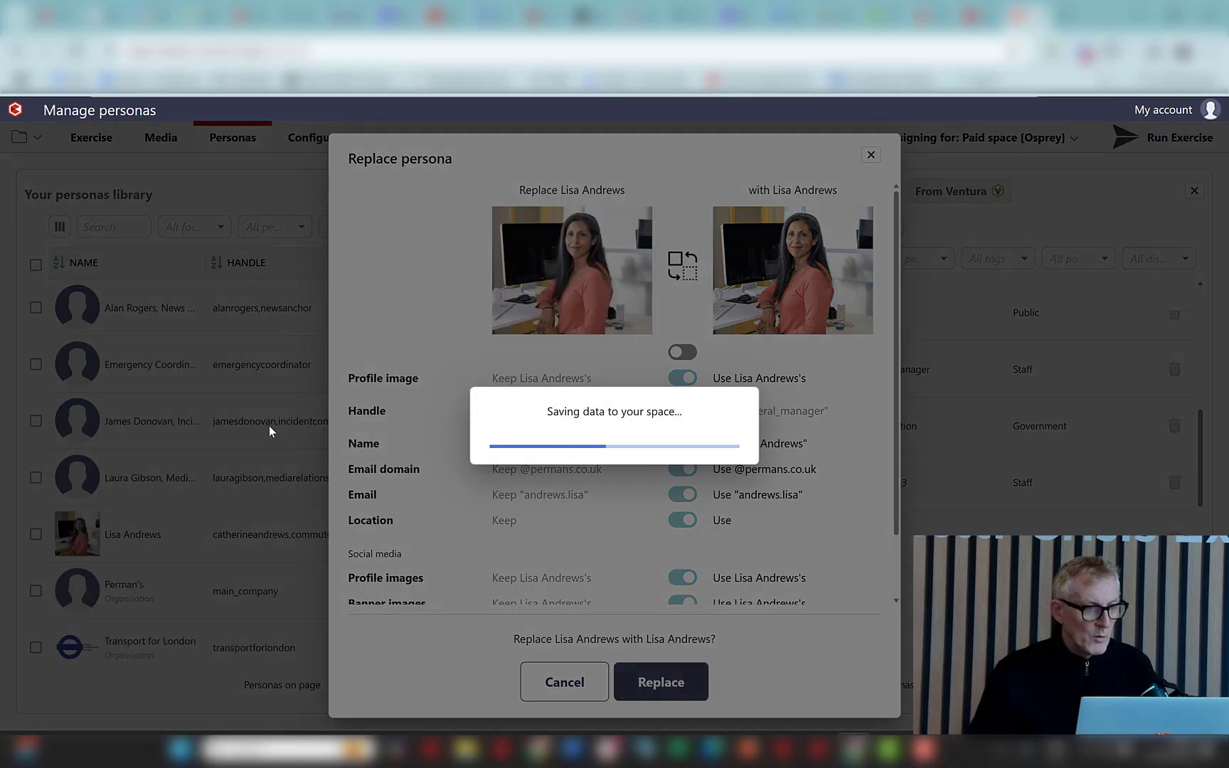
# Step: Delete the Perman's organisation persona from the exercise's personas library
pyautogui.scroll(-1, 349, 537)
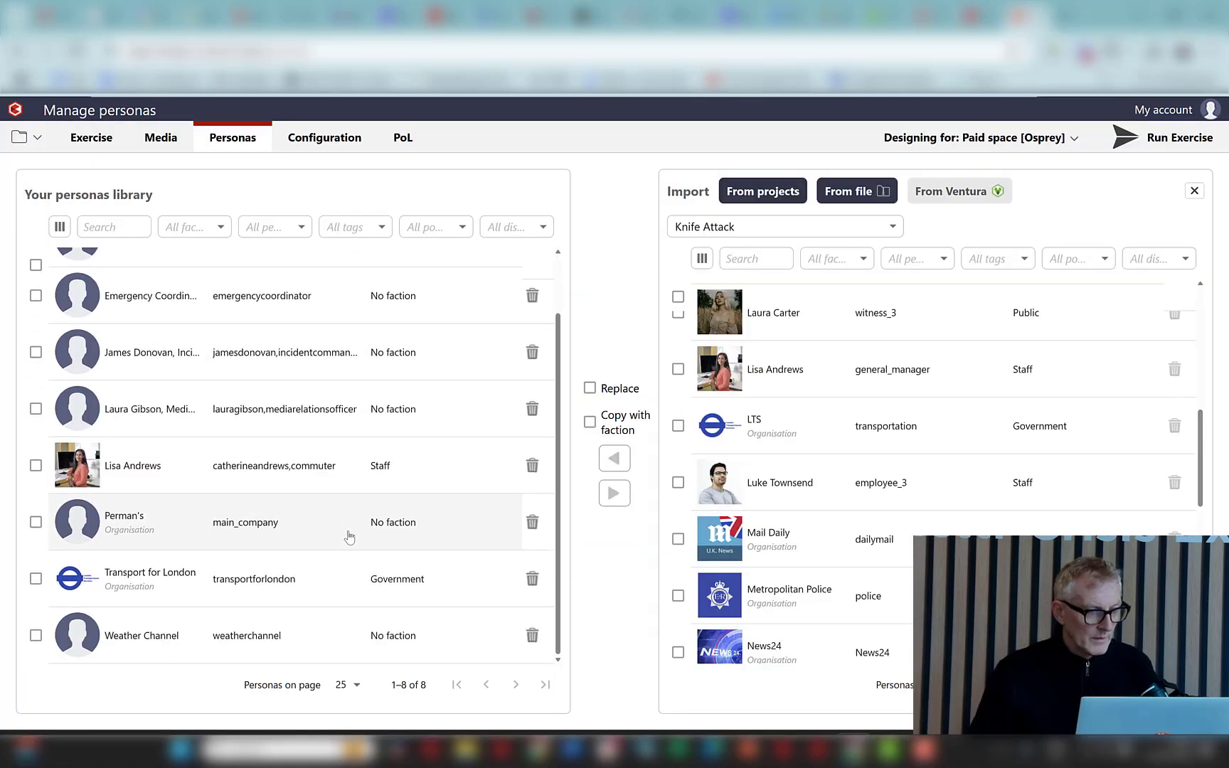
pyautogui.scroll(1, 349, 537)
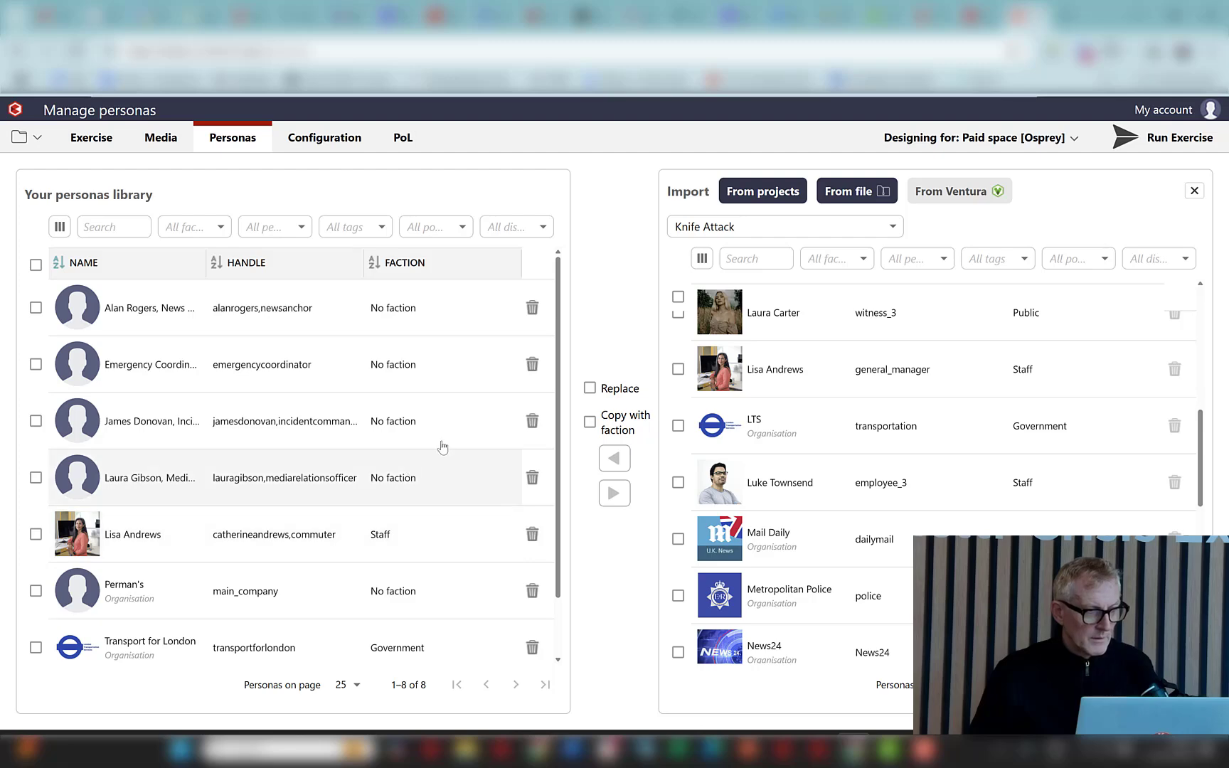
pyautogui.scroll(-1, 300, 552)
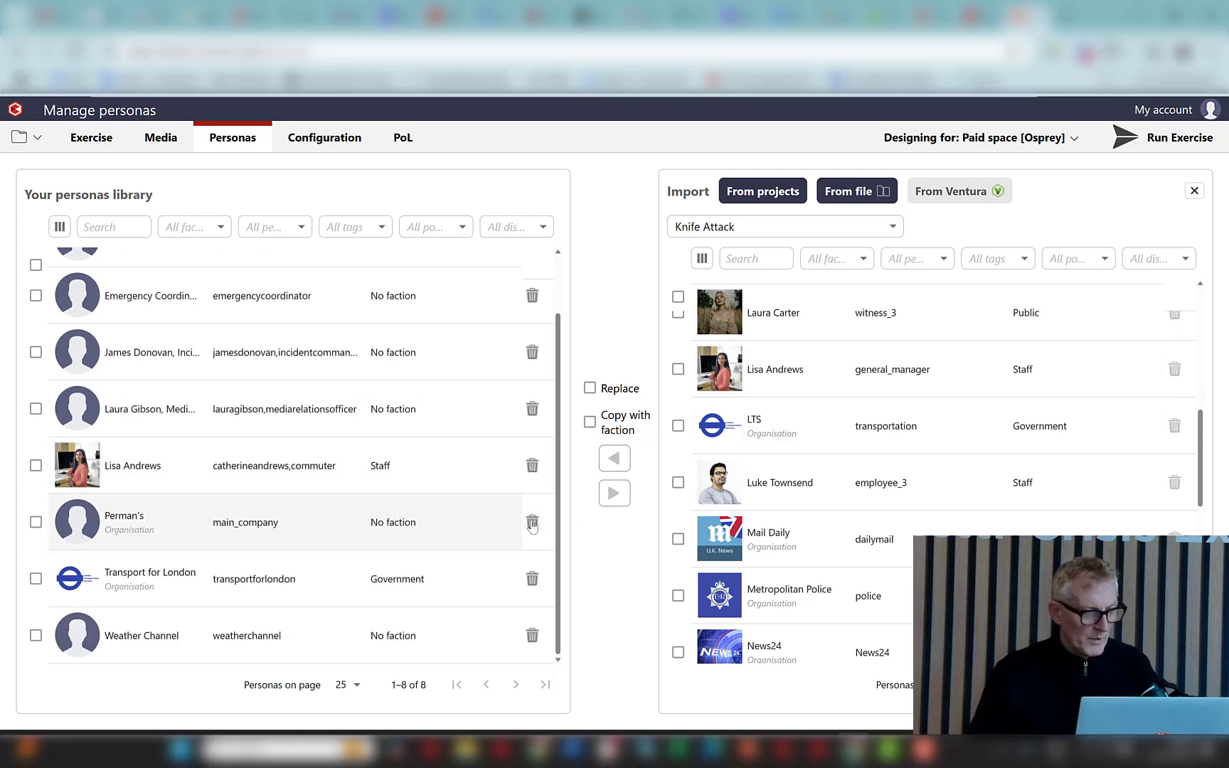
pyautogui.click(532, 521)
pyautogui.click(584, 462)
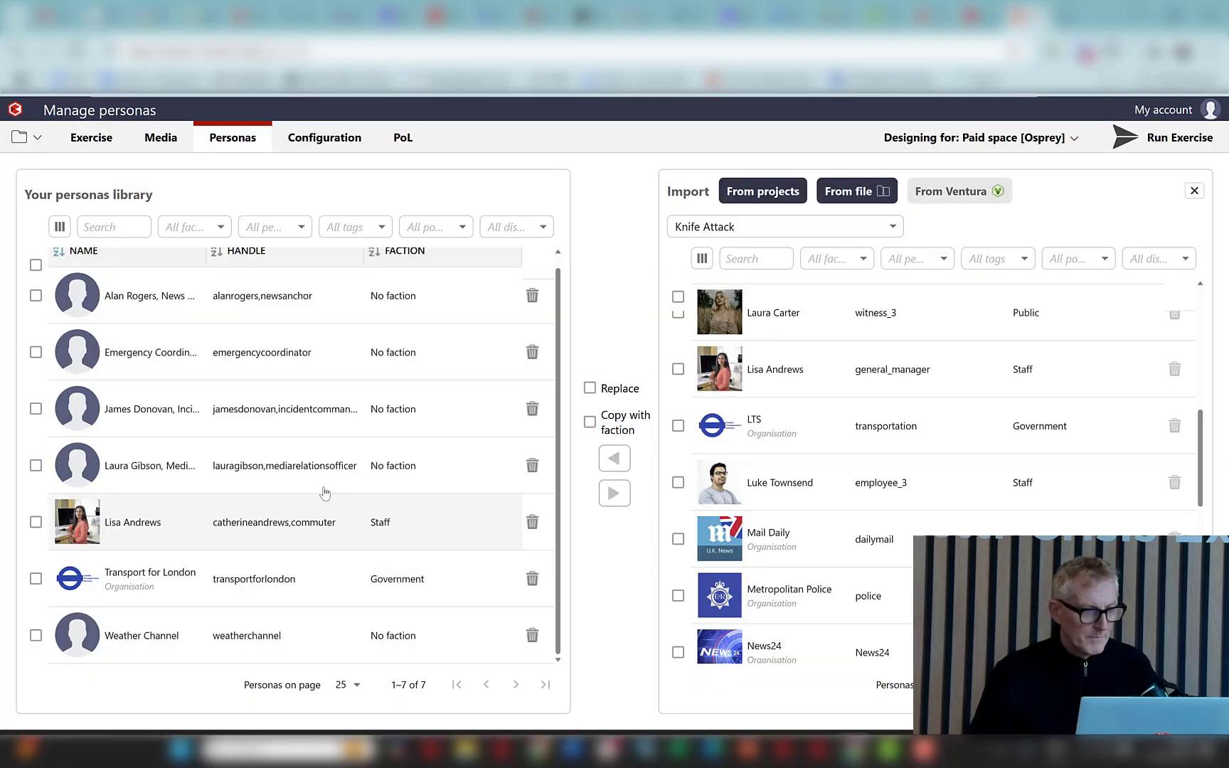
pyautogui.scroll(1, 414, 433)
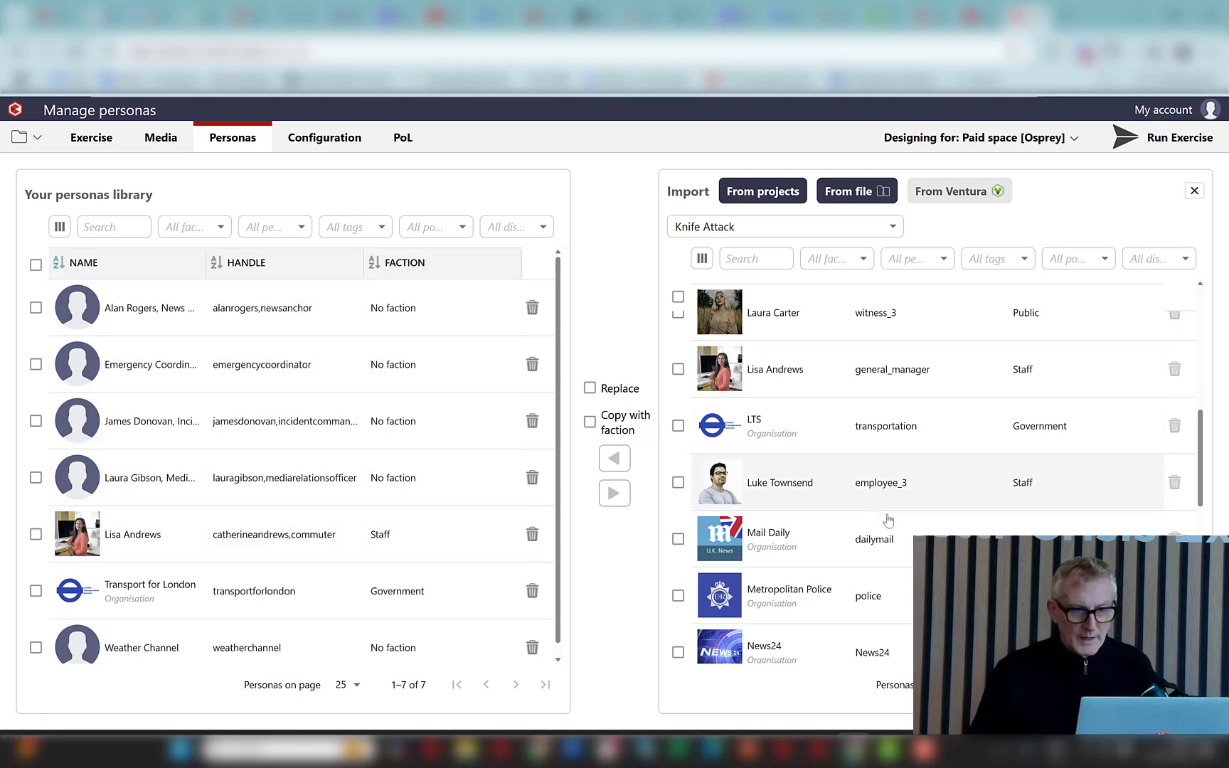
# Step: Filter the Knife Attack library to the Media faction and replace the news anchor persona with gbn_journalist, using all of its details
pyautogui.click(864, 263)
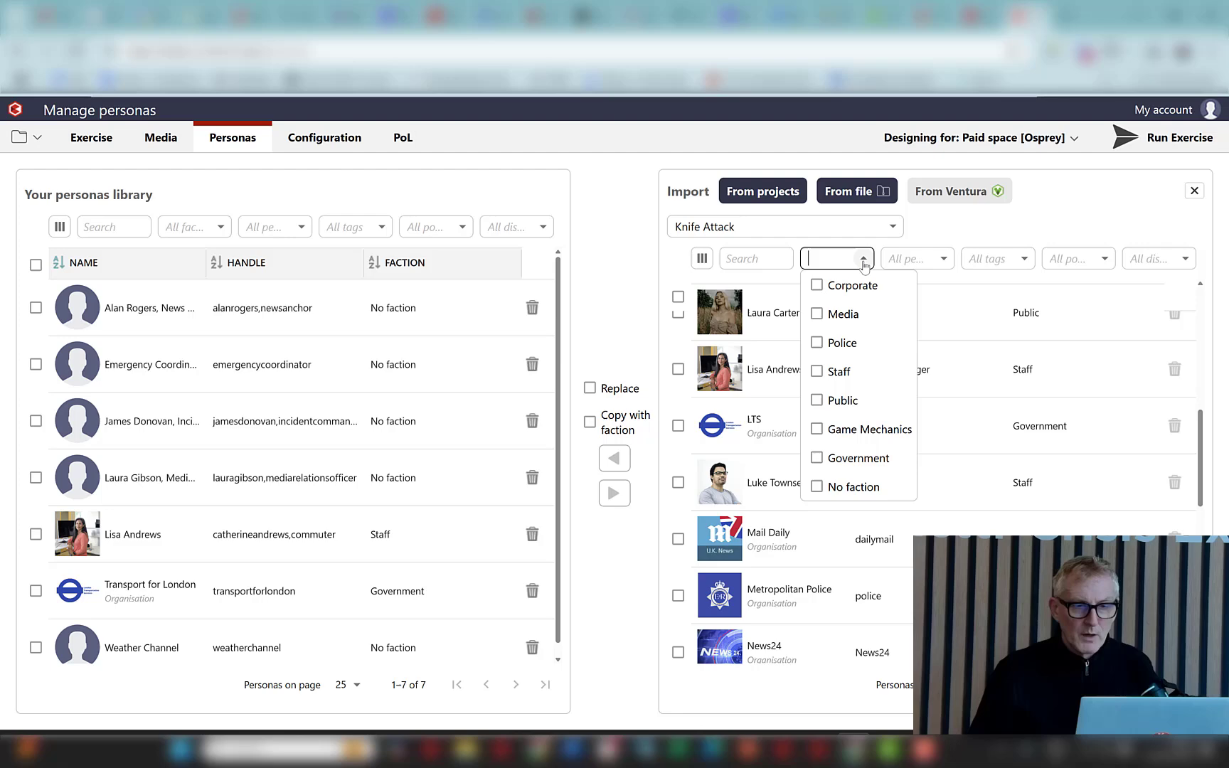
pyautogui.click(839, 314)
pyautogui.click(1043, 211)
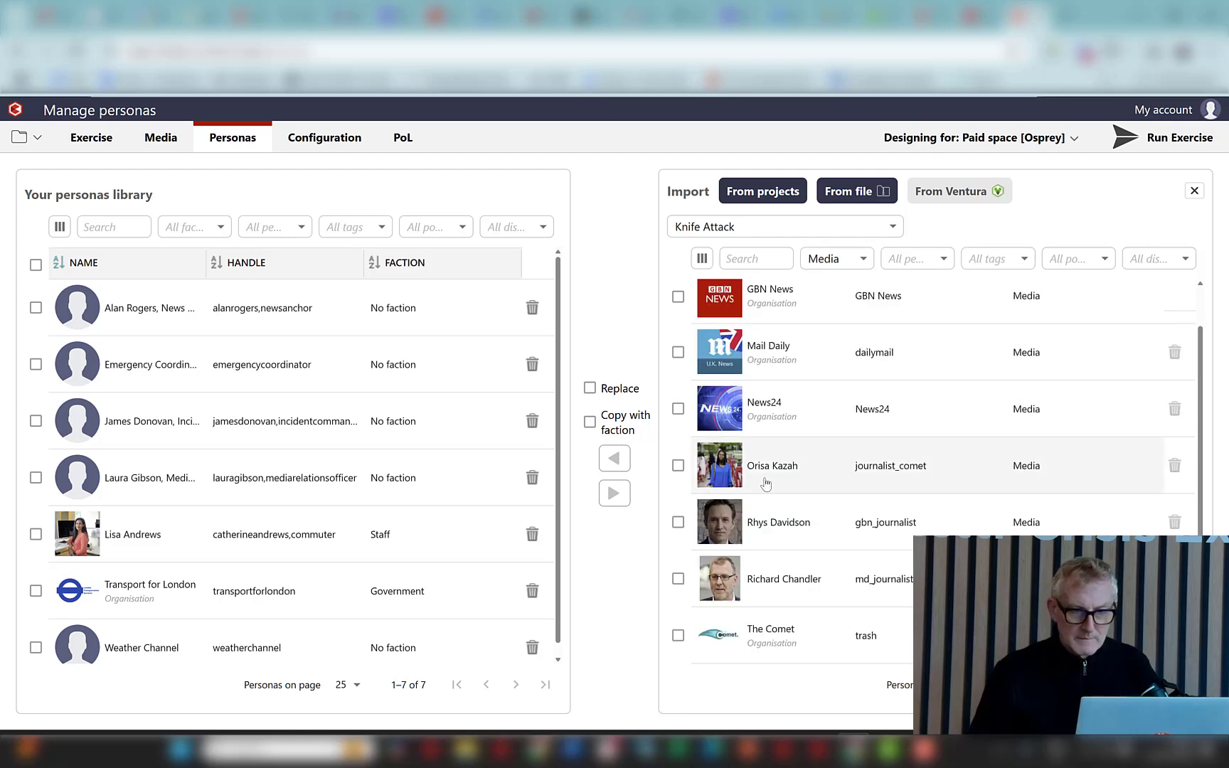
pyautogui.moveTo(724, 526); pyautogui.dragTo(125, 294)
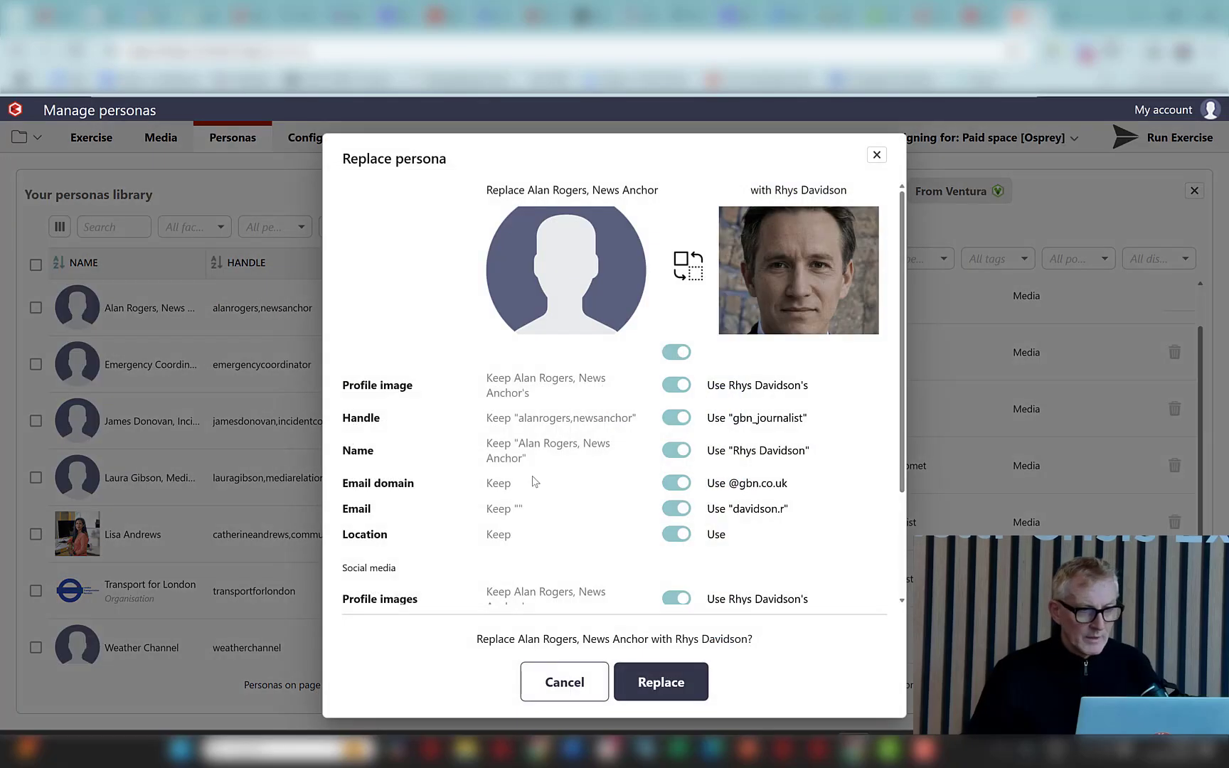
pyautogui.click(661, 683)
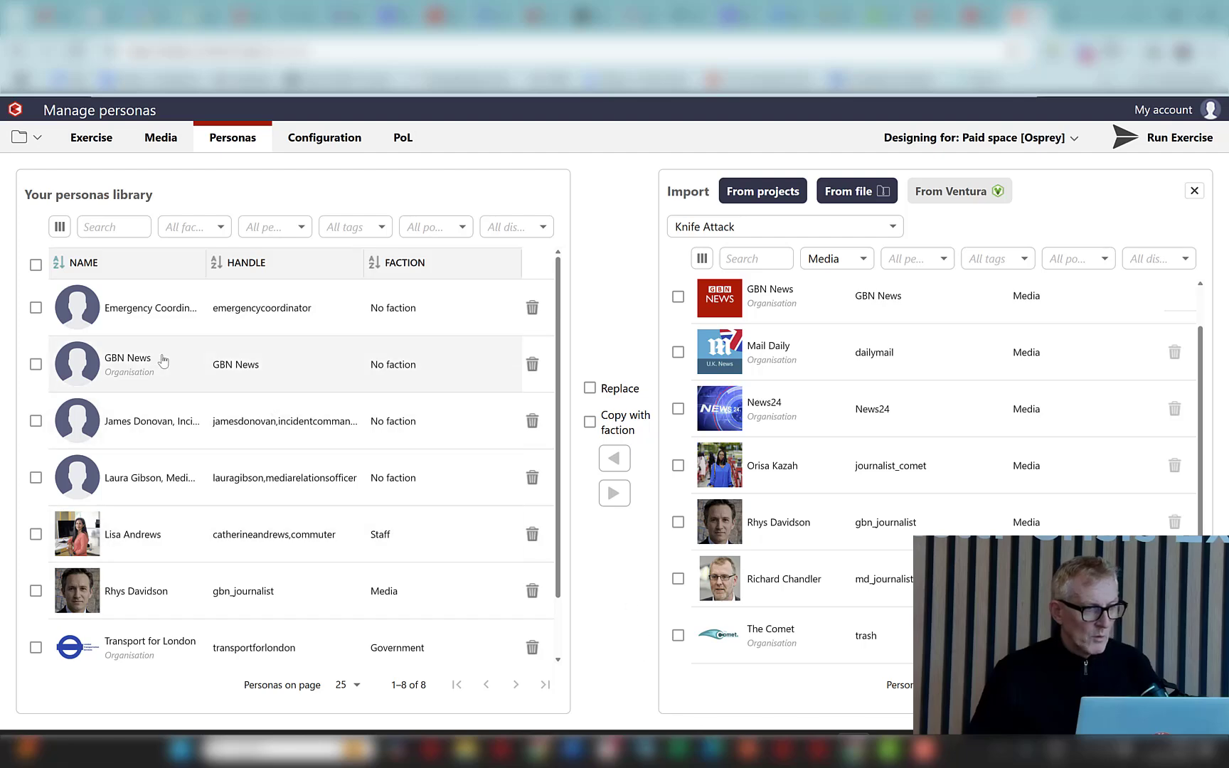
# Step: Replace the imageless GBN News persona with the full GBN News organisation from the Knife Attack library, using all of its details
pyautogui.moveTo(689, 307); pyautogui.dragTo(142, 367)
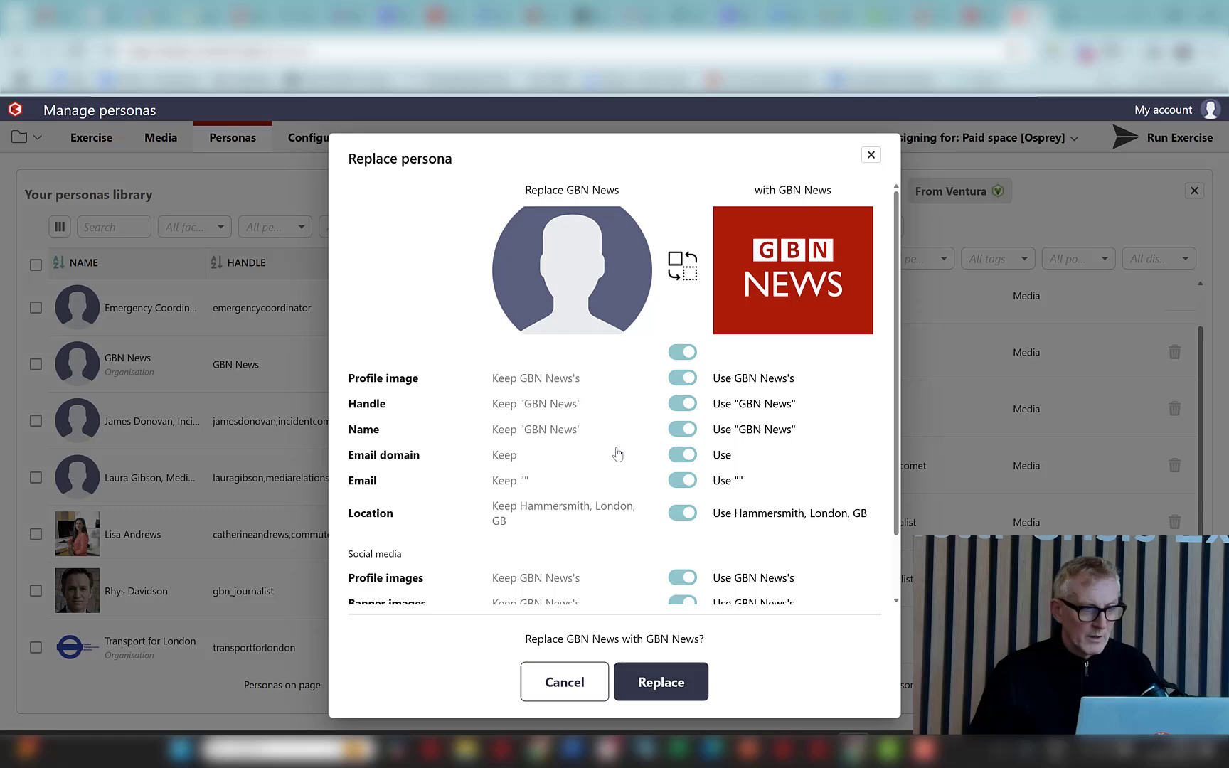
pyautogui.click(660, 683)
pyautogui.scroll(-1, 362, 472)
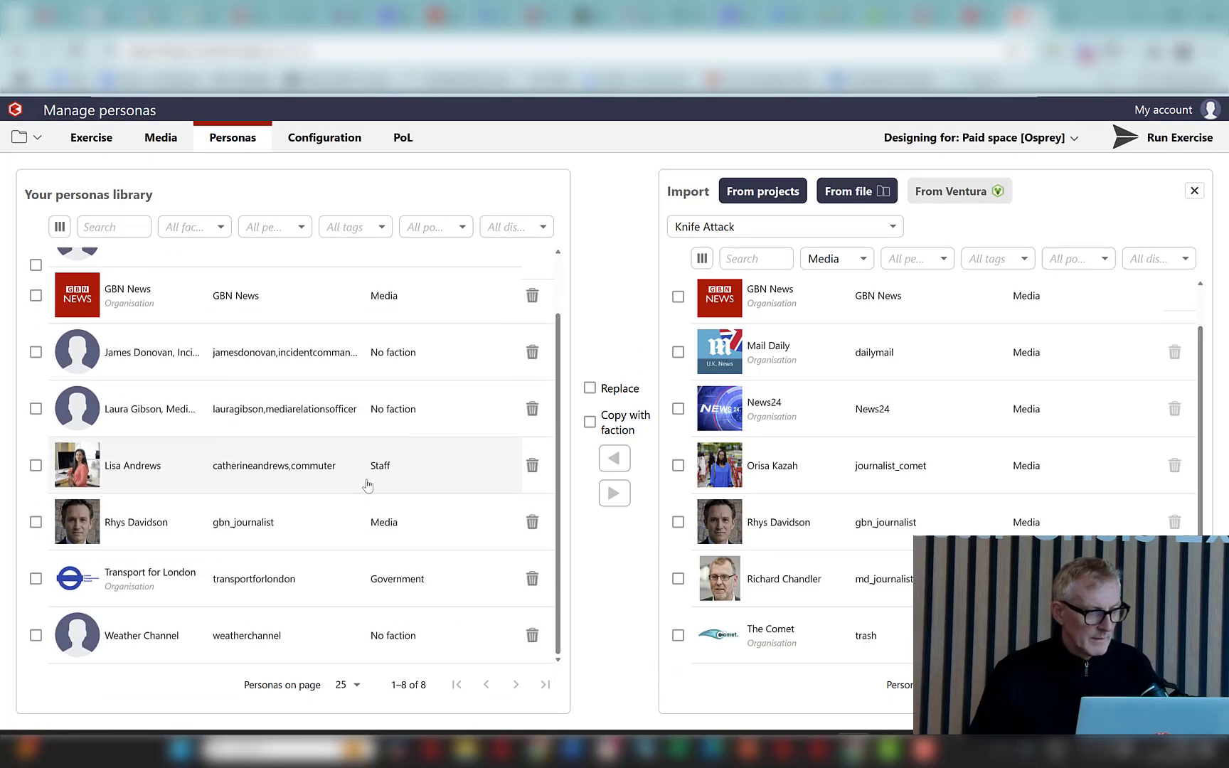
pyautogui.scroll(1, 368, 488)
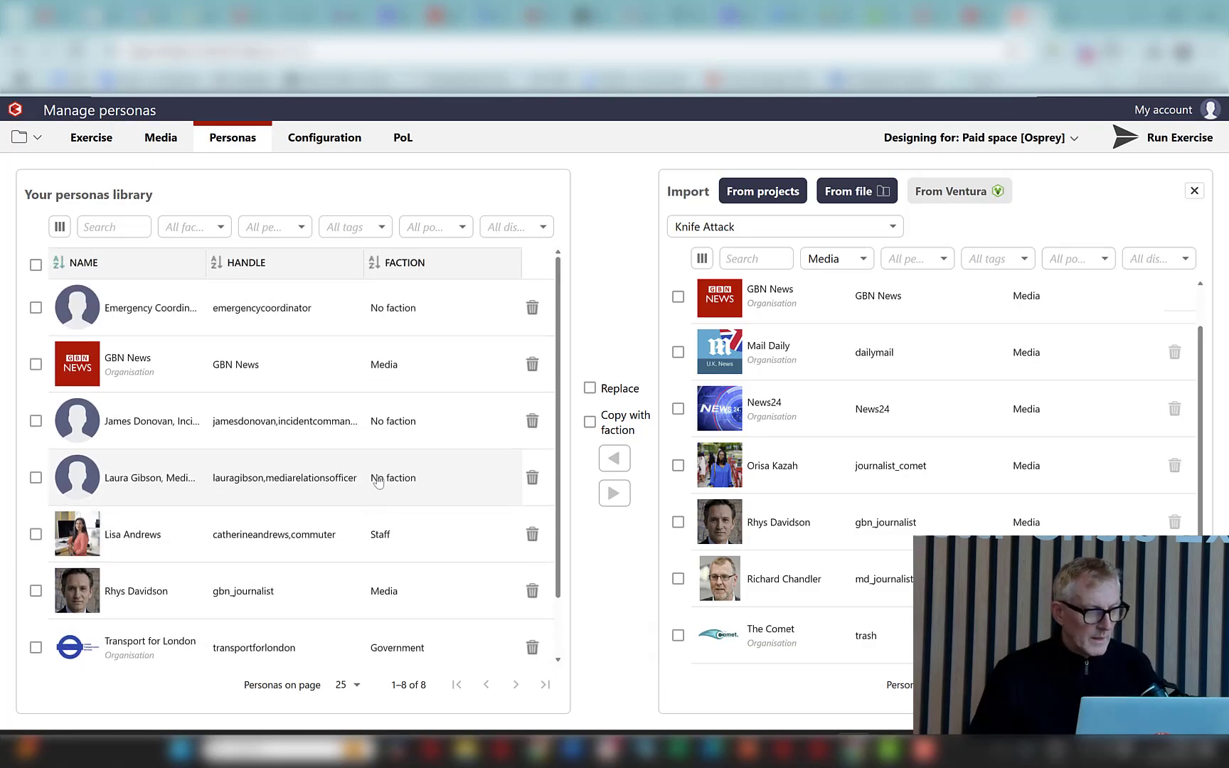
# Step: Load the Council Flood personas library for importing and clear its faction filter
pyautogui.click(815, 226)
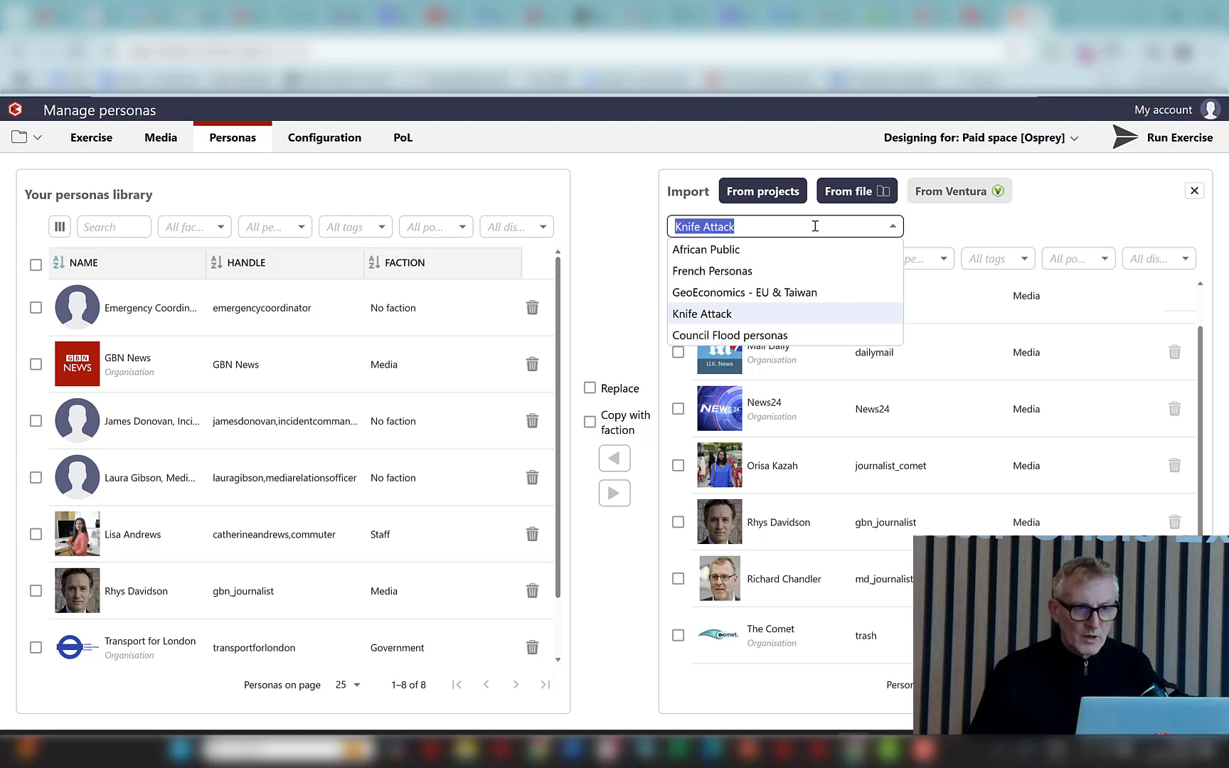
pyautogui.click(882, 335)
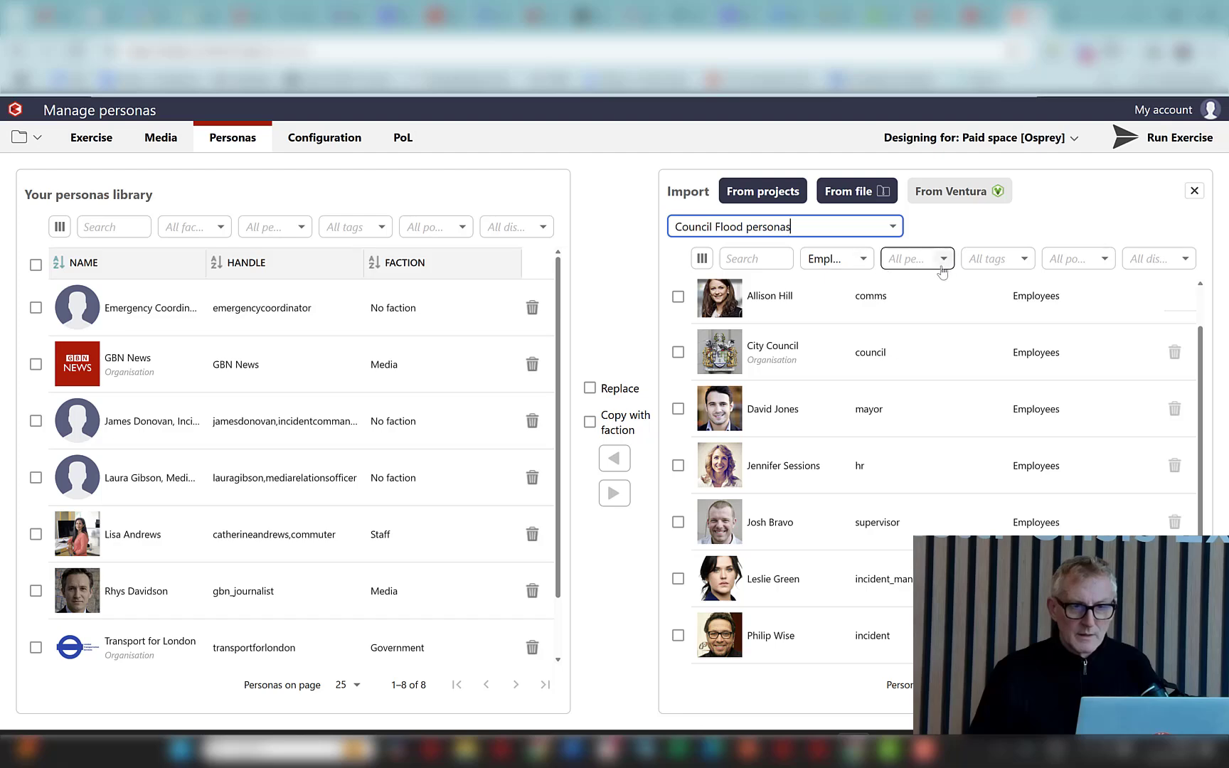
pyautogui.click(868, 264)
pyautogui.click(846, 335)
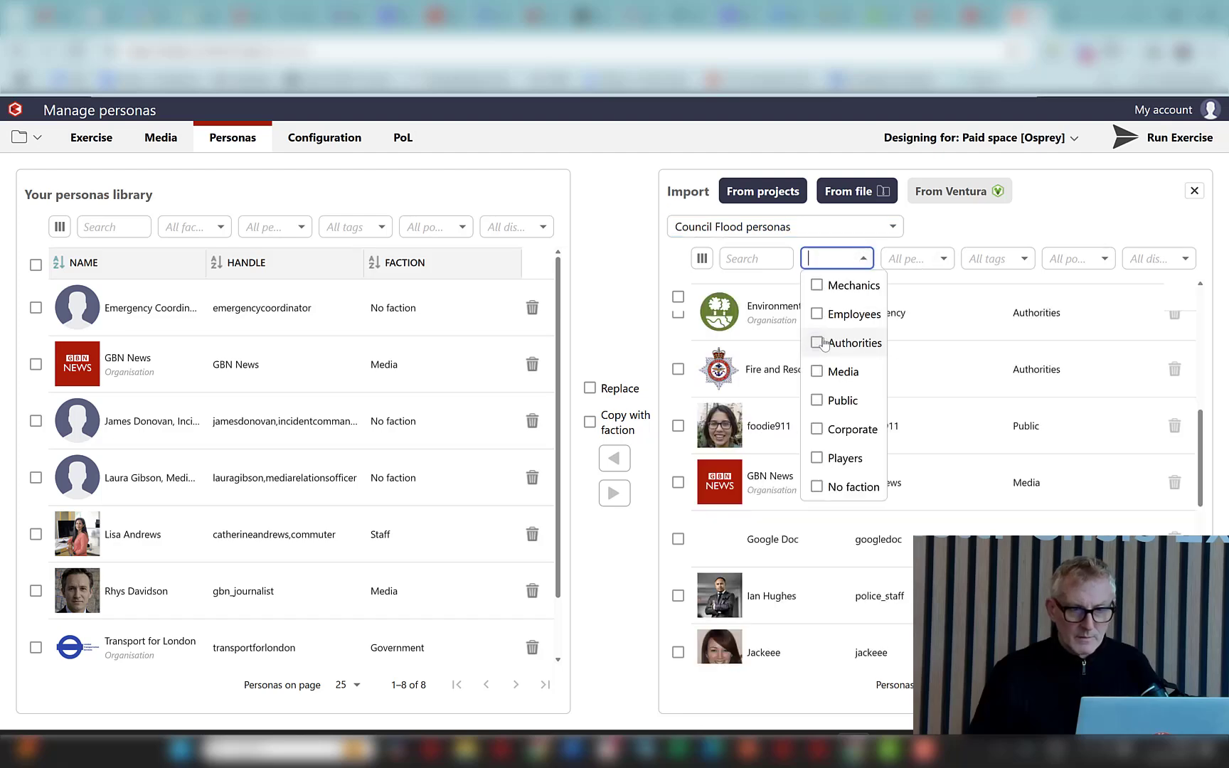
pyautogui.click(890, 374)
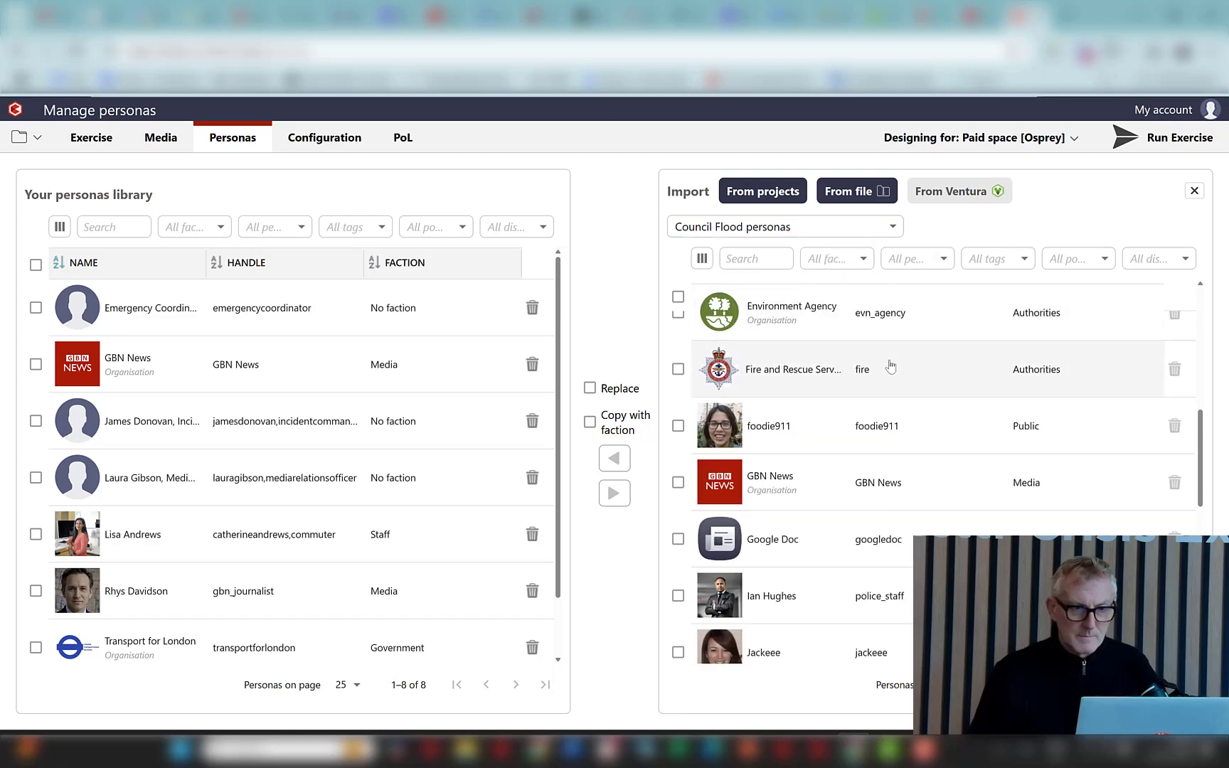
# Step: Replace the Weather Channel persona with the Met Office organisation from the Council Flood personas
pyautogui.scroll(-8, 810, 477)
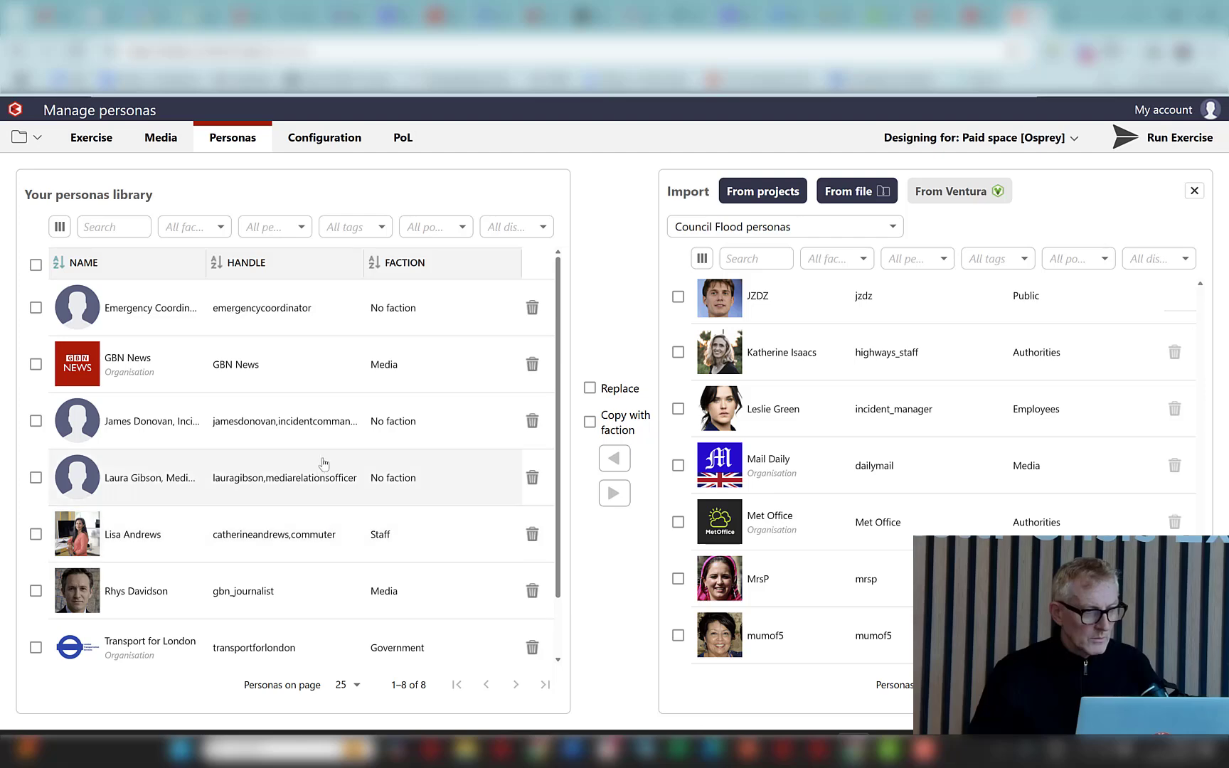
pyautogui.scroll(-1, 344, 461)
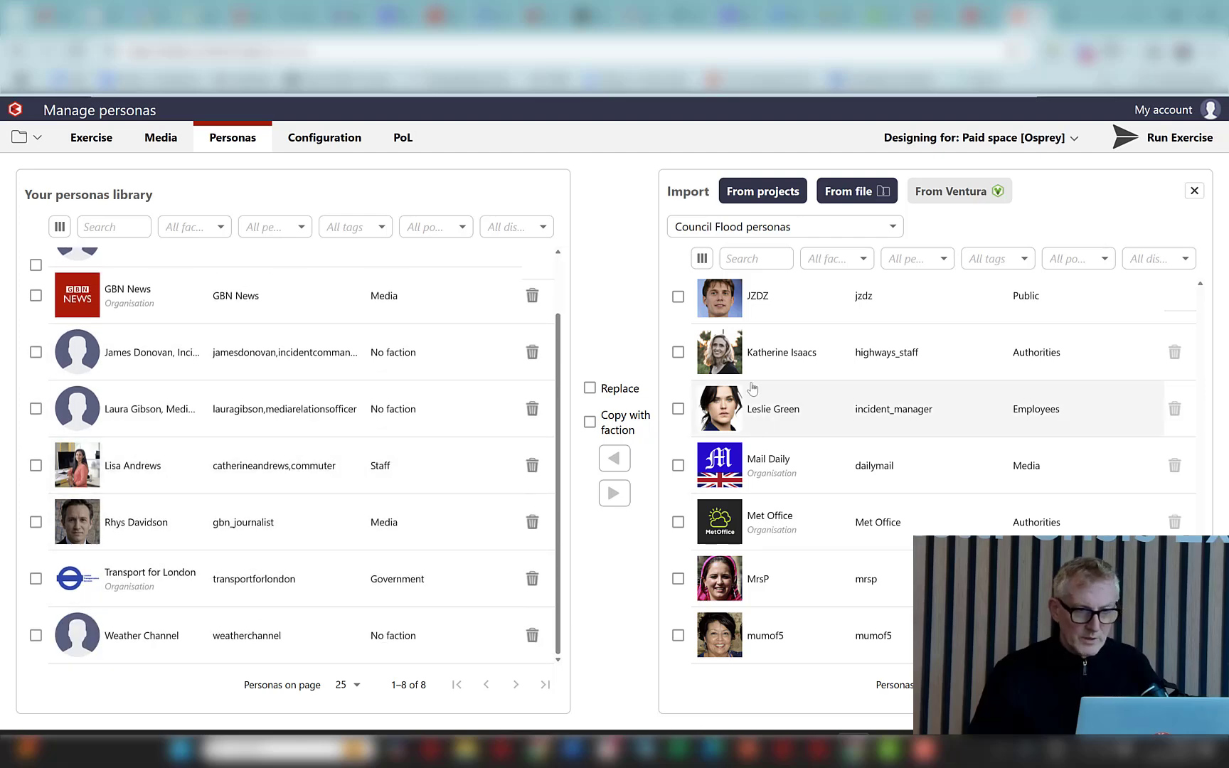
pyautogui.moveTo(734, 517); pyautogui.dragTo(217, 633)
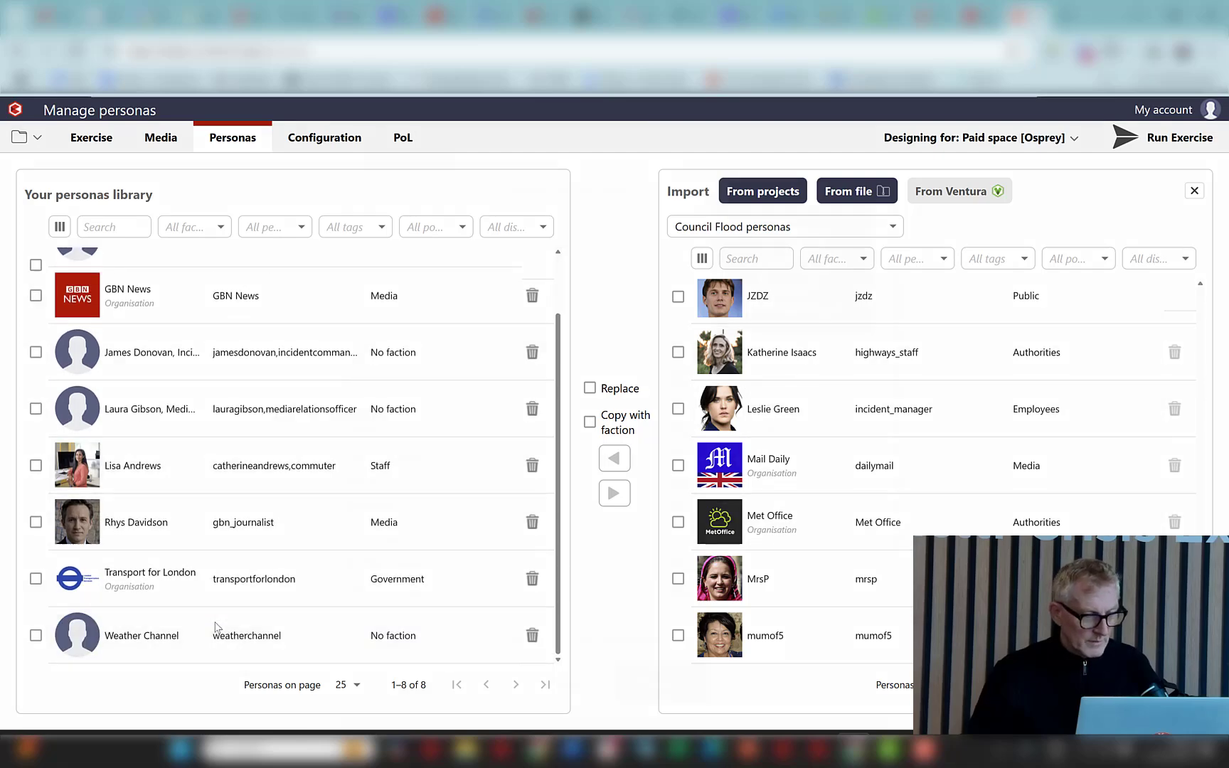
pyautogui.click(655, 689)
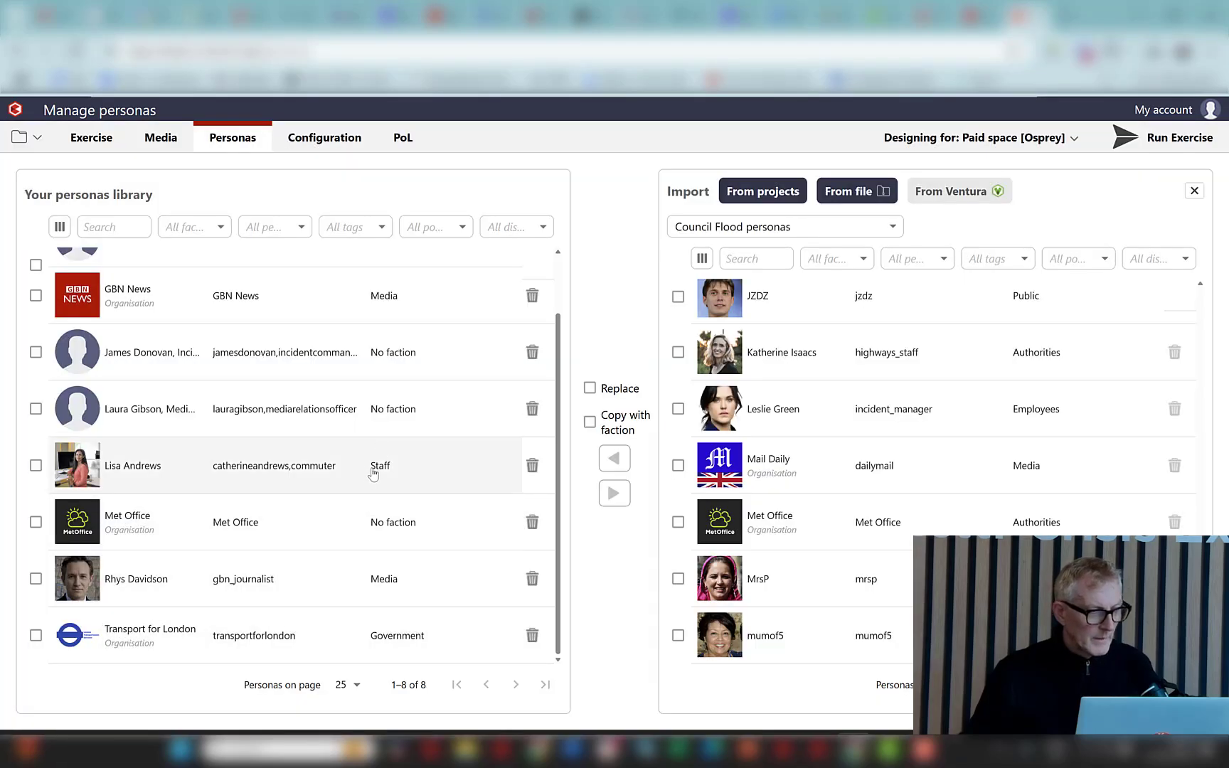
pyautogui.scroll(2, 373, 474)
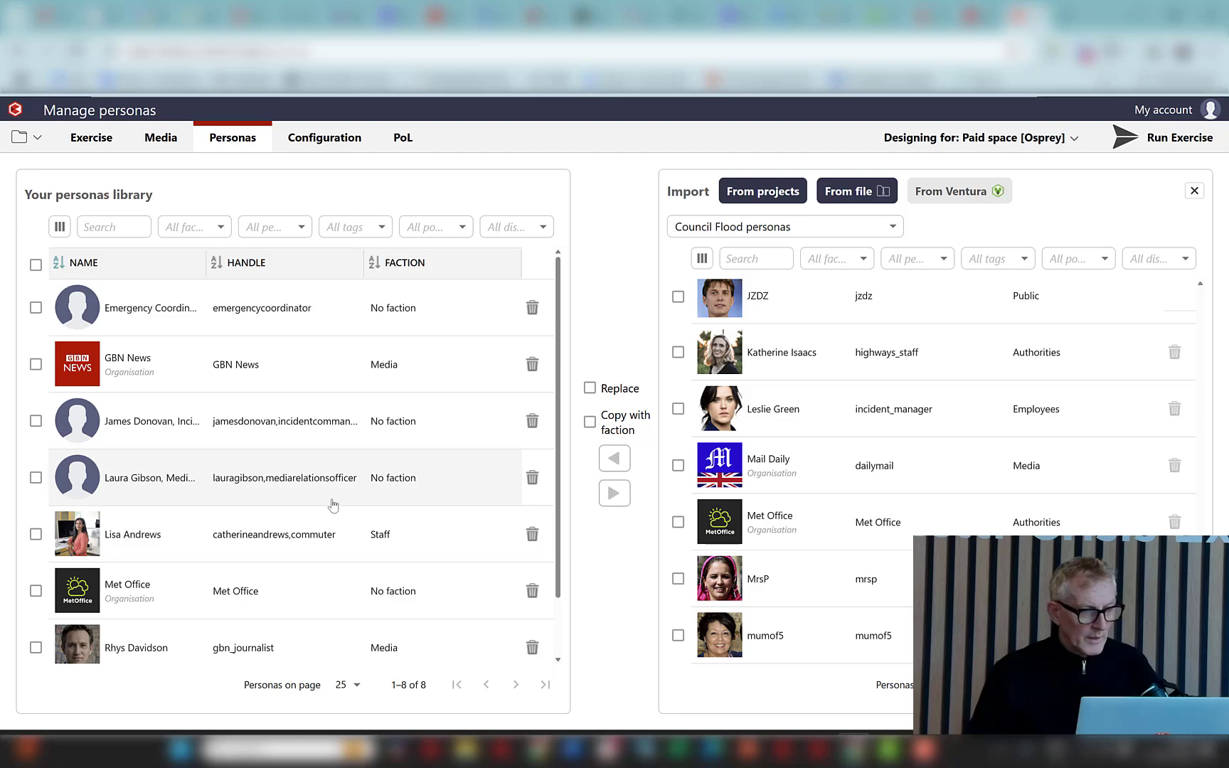
# Step: Replace the media relations officer persona with the Council Flood incident_manager persona, keeping the original handle
pyautogui.moveTo(682, 413); pyautogui.dragTo(261, 472)
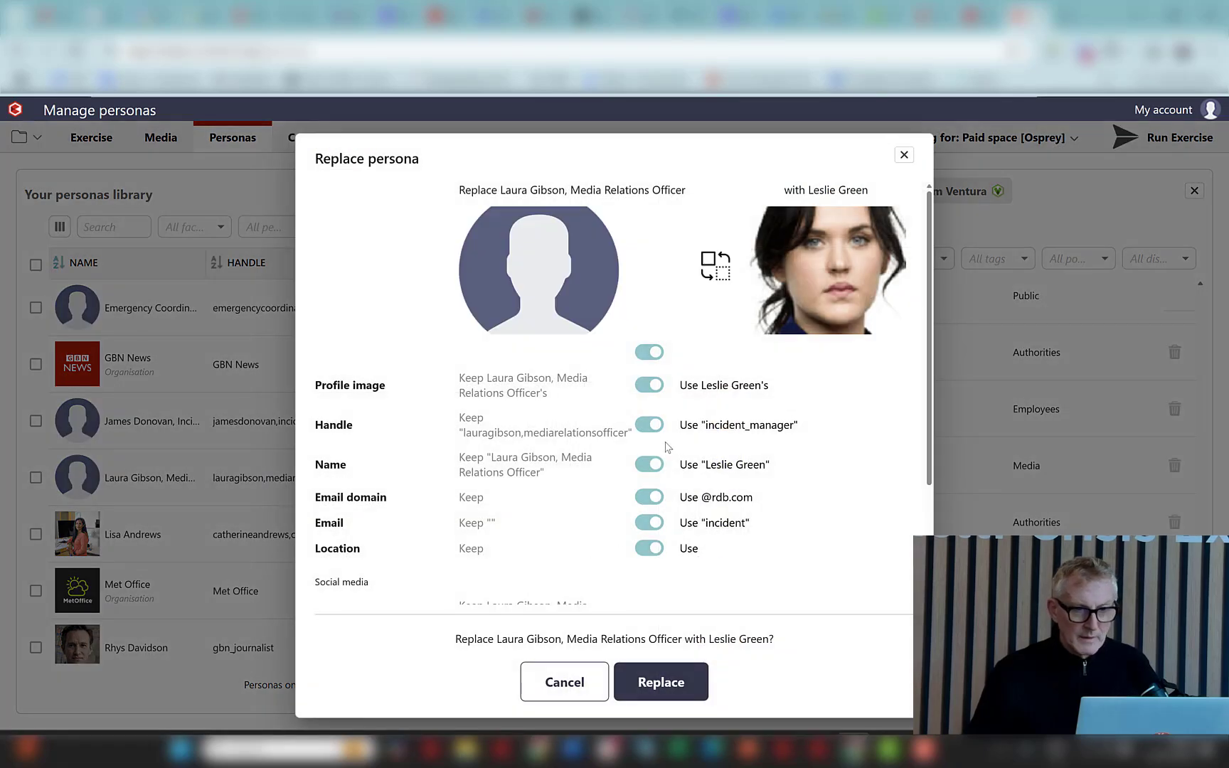
pyautogui.click(645, 426)
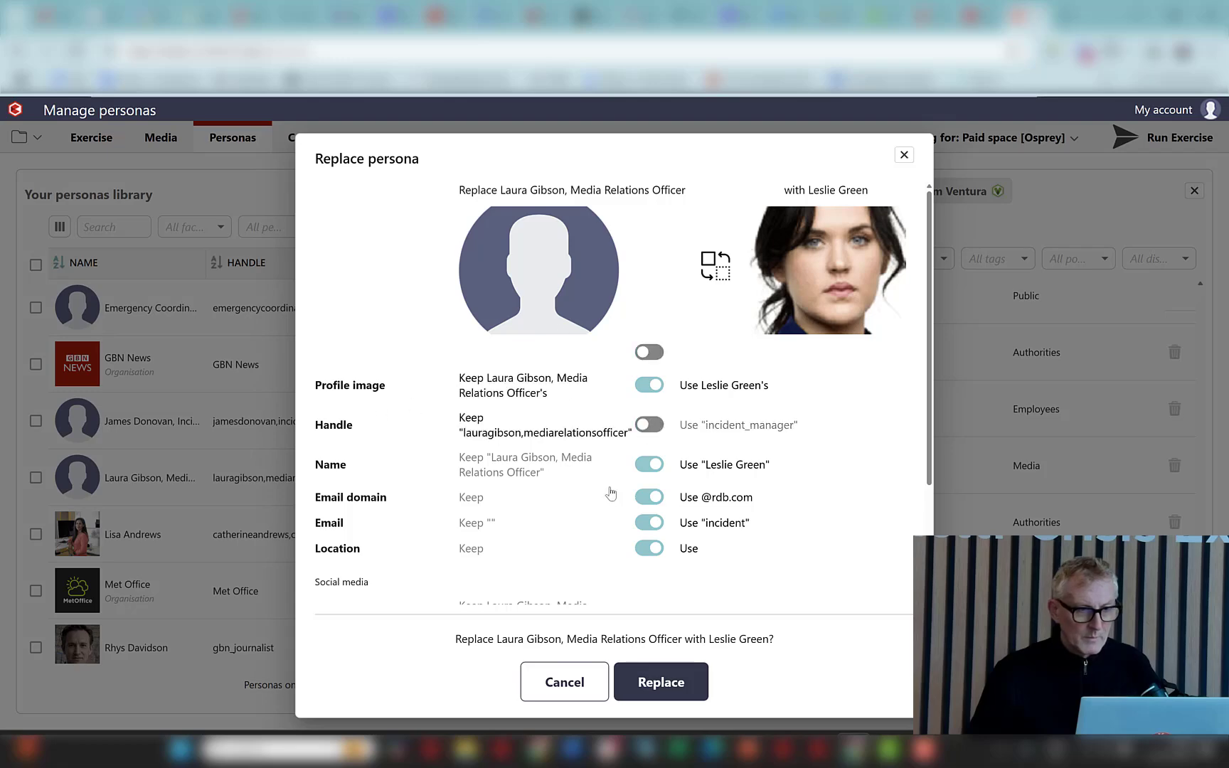
pyautogui.click(665, 687)
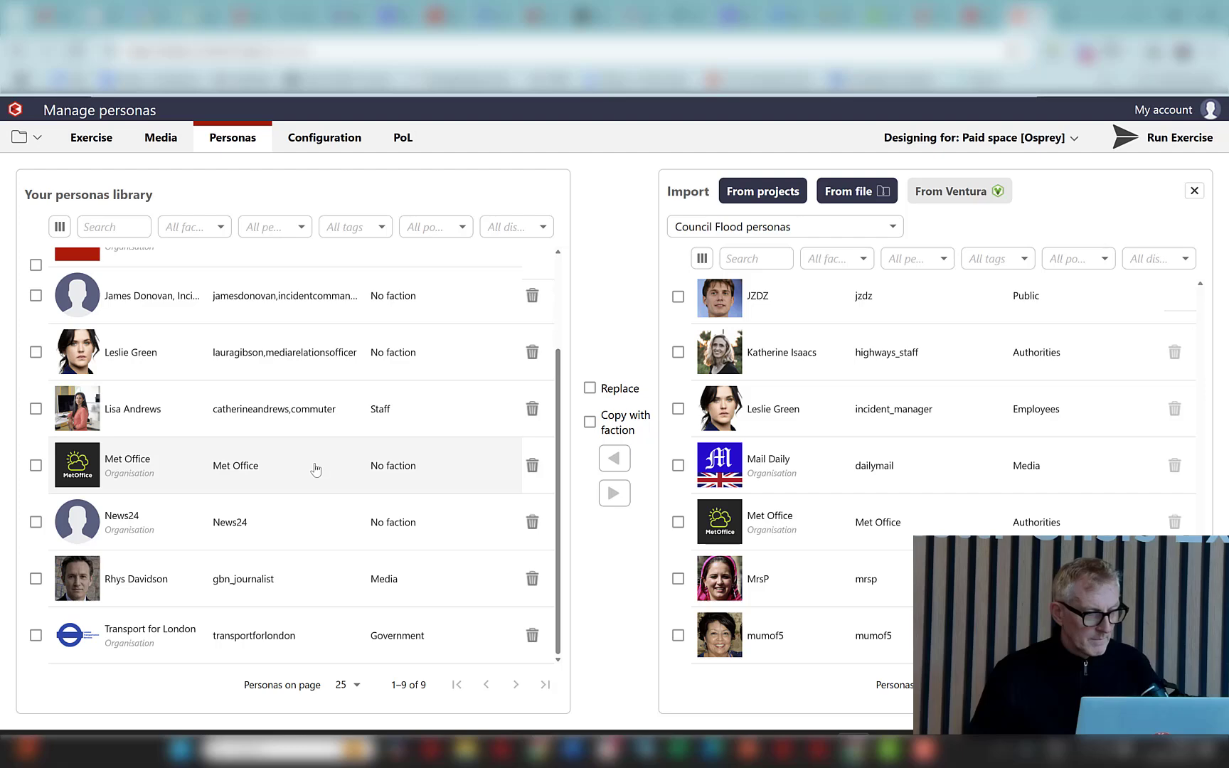
# Step: Delete the imageless News24 organisation persona from the exercise's personas library
pyautogui.click(532, 525)
pyautogui.click(608, 466)
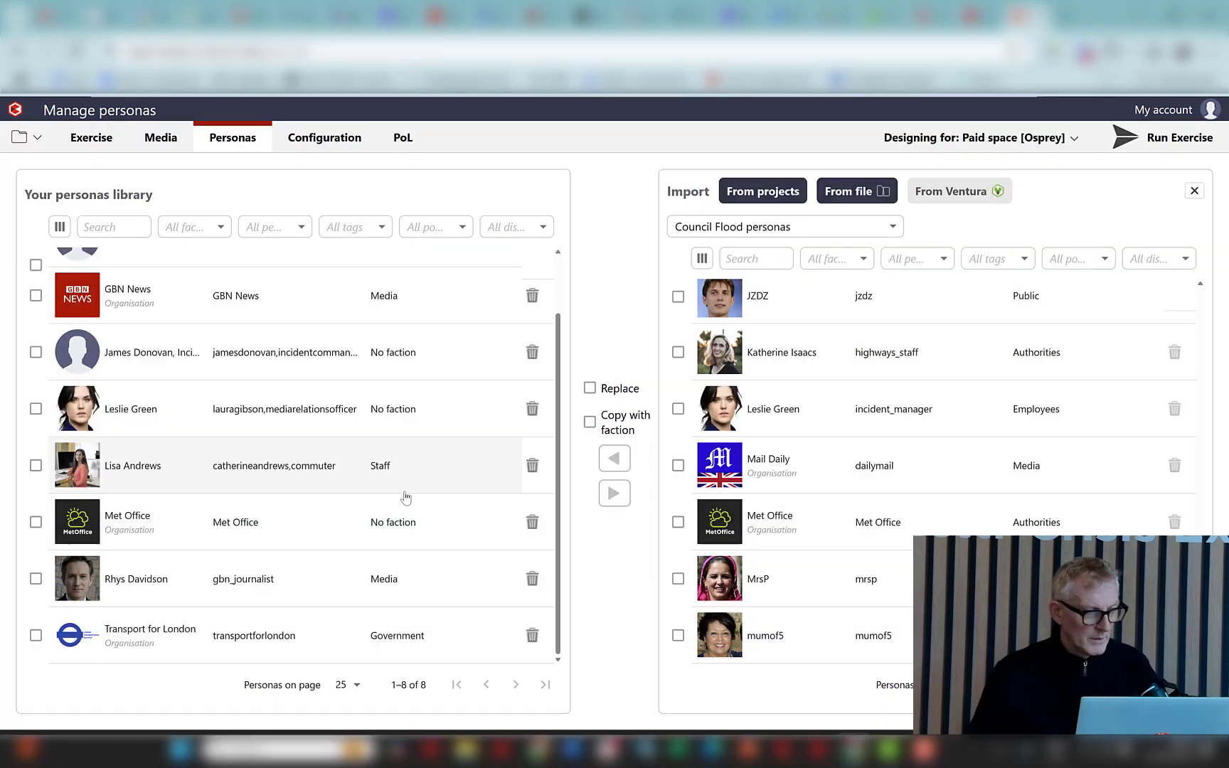
pyautogui.scroll(2, 388, 542)
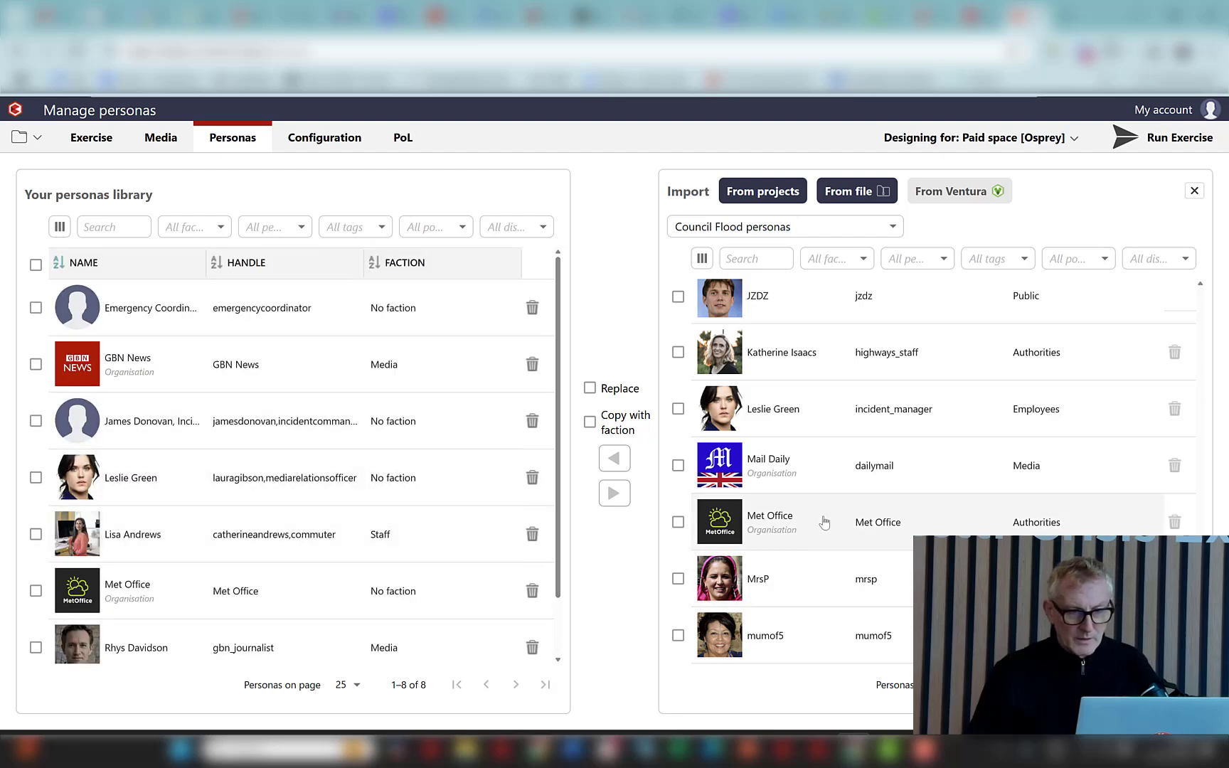
# Step: Replace the incident commander persona with the Council Flood mayor persona, keeping the original handle, and open the replaced persona's details
pyautogui.scroll(10, 823, 512)
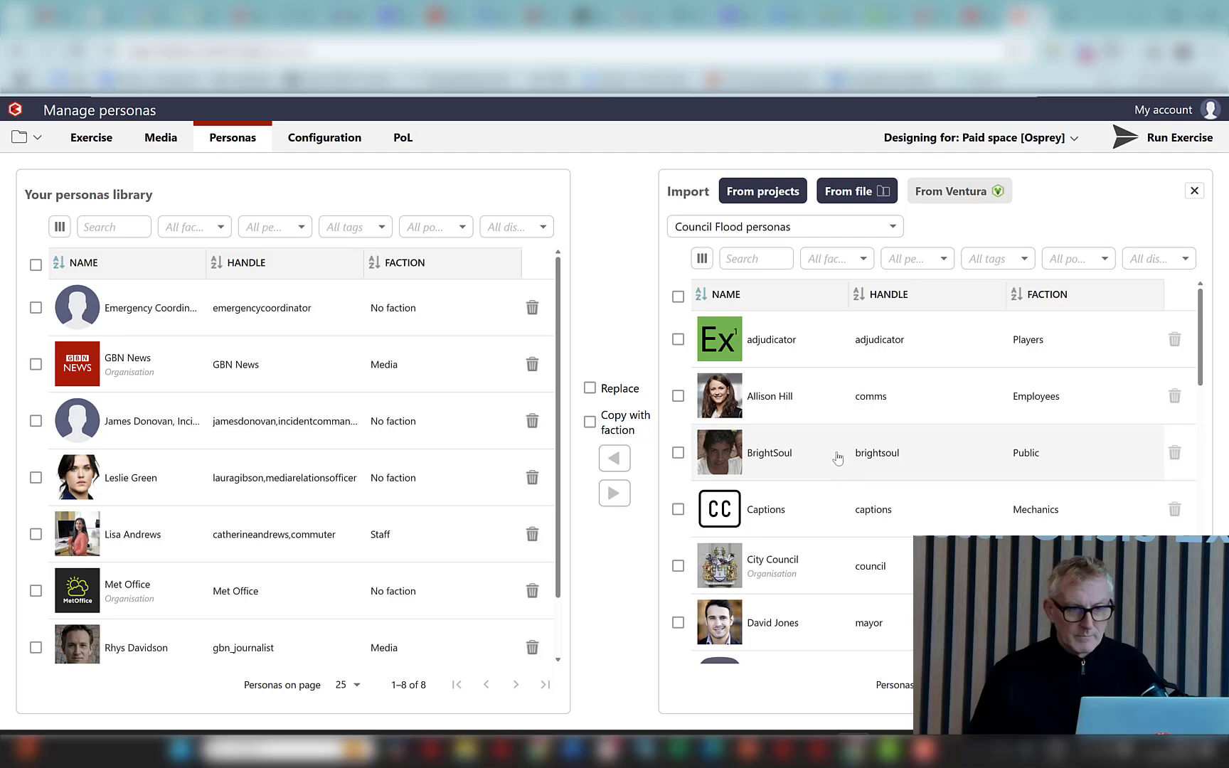
pyautogui.moveTo(728, 625); pyautogui.dragTo(214, 421)
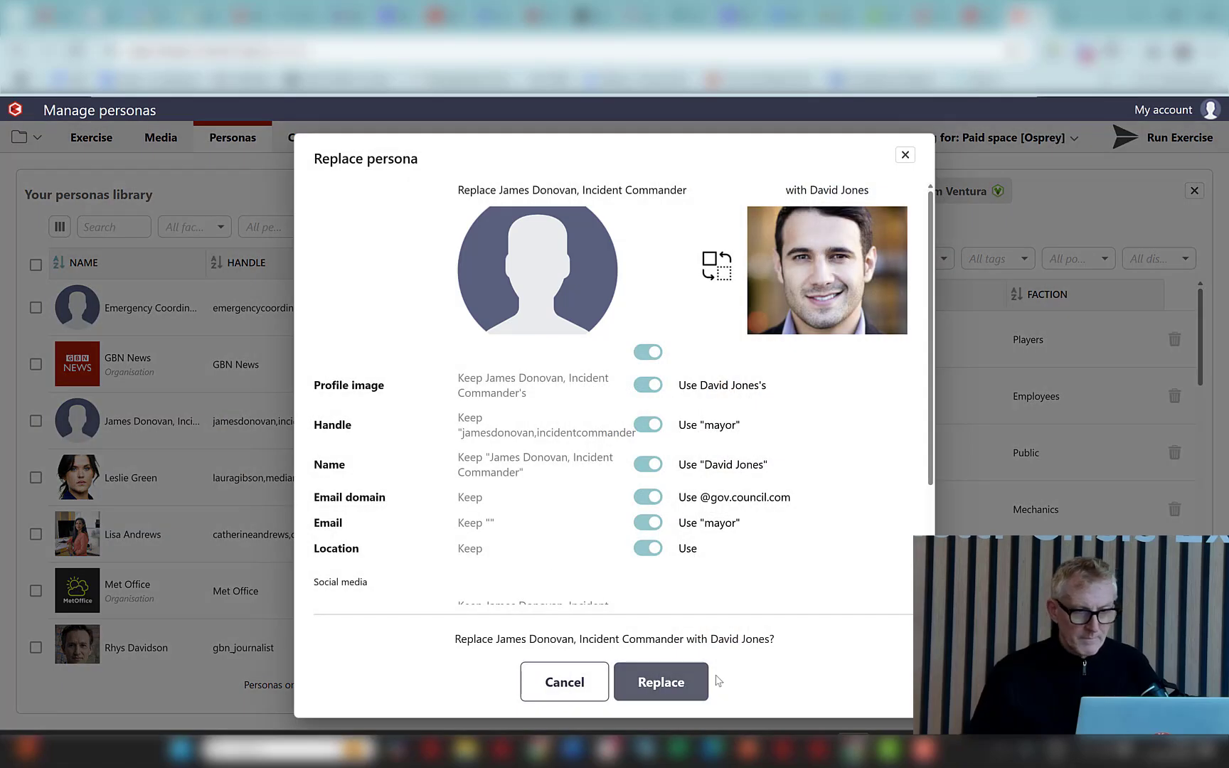
pyautogui.click(647, 425)
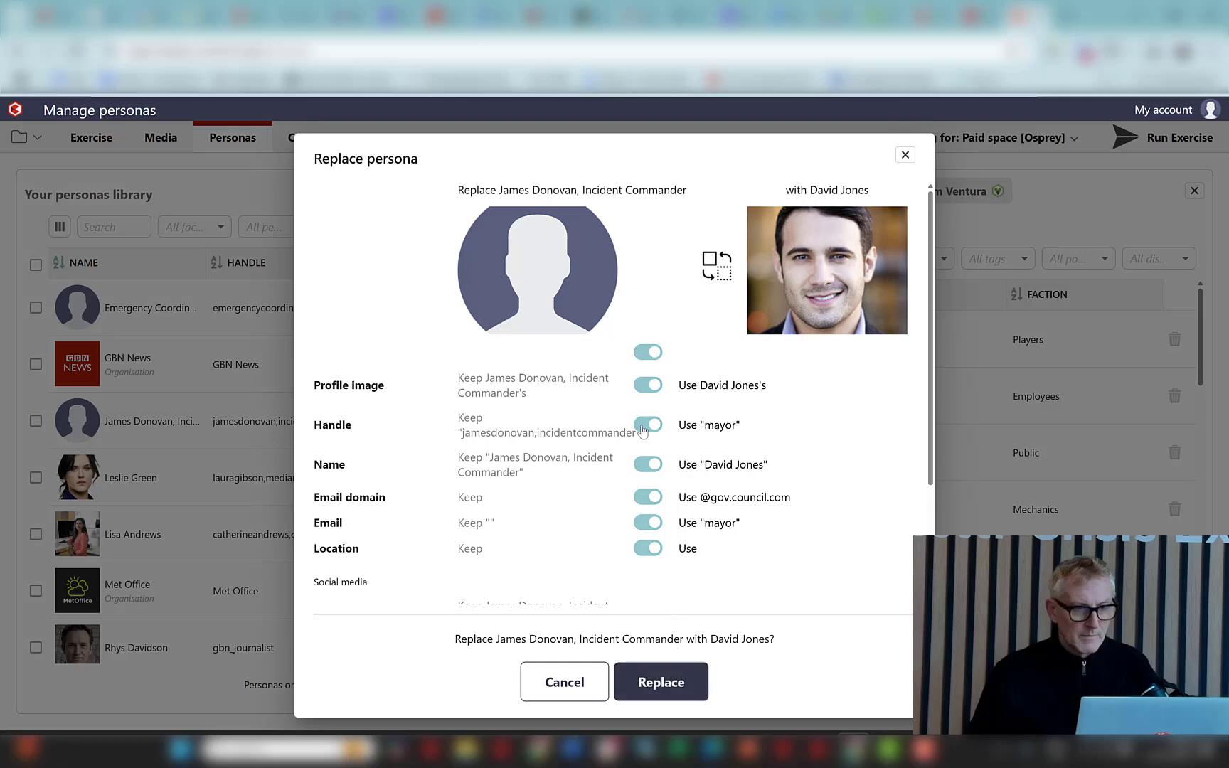
pyautogui.click(648, 688)
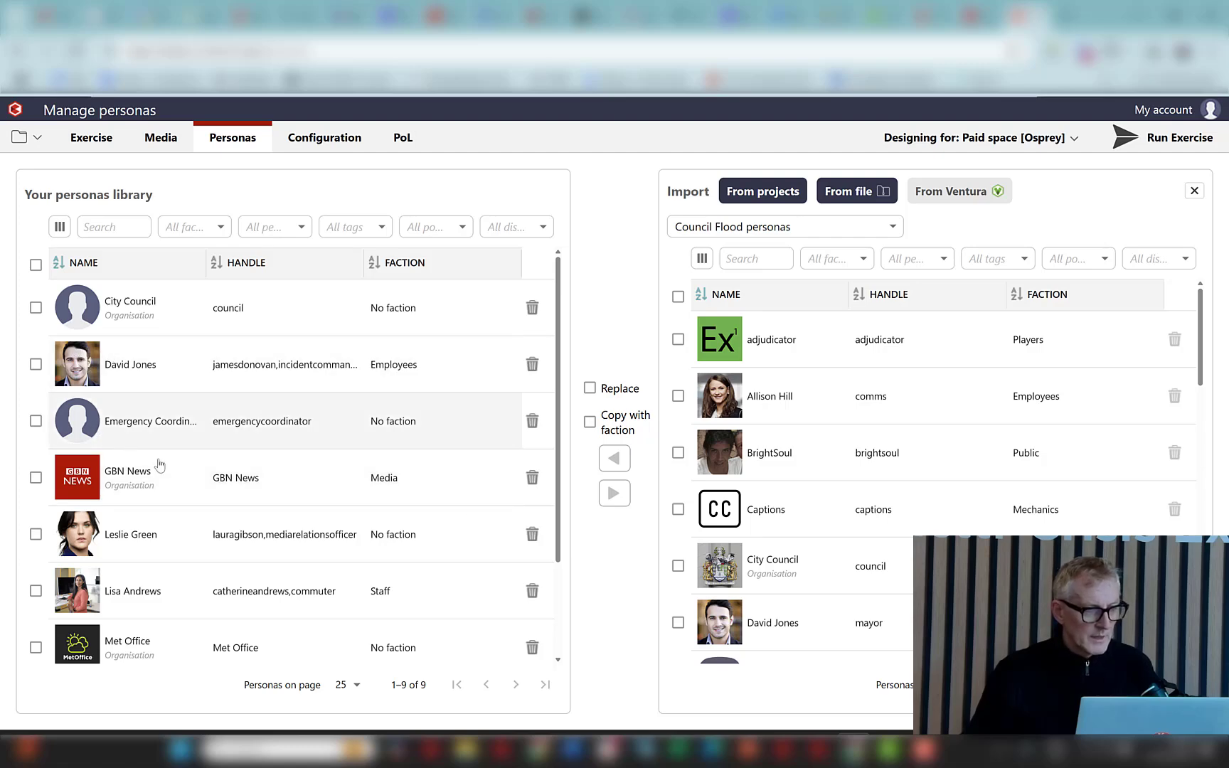
pyautogui.click(94, 363)
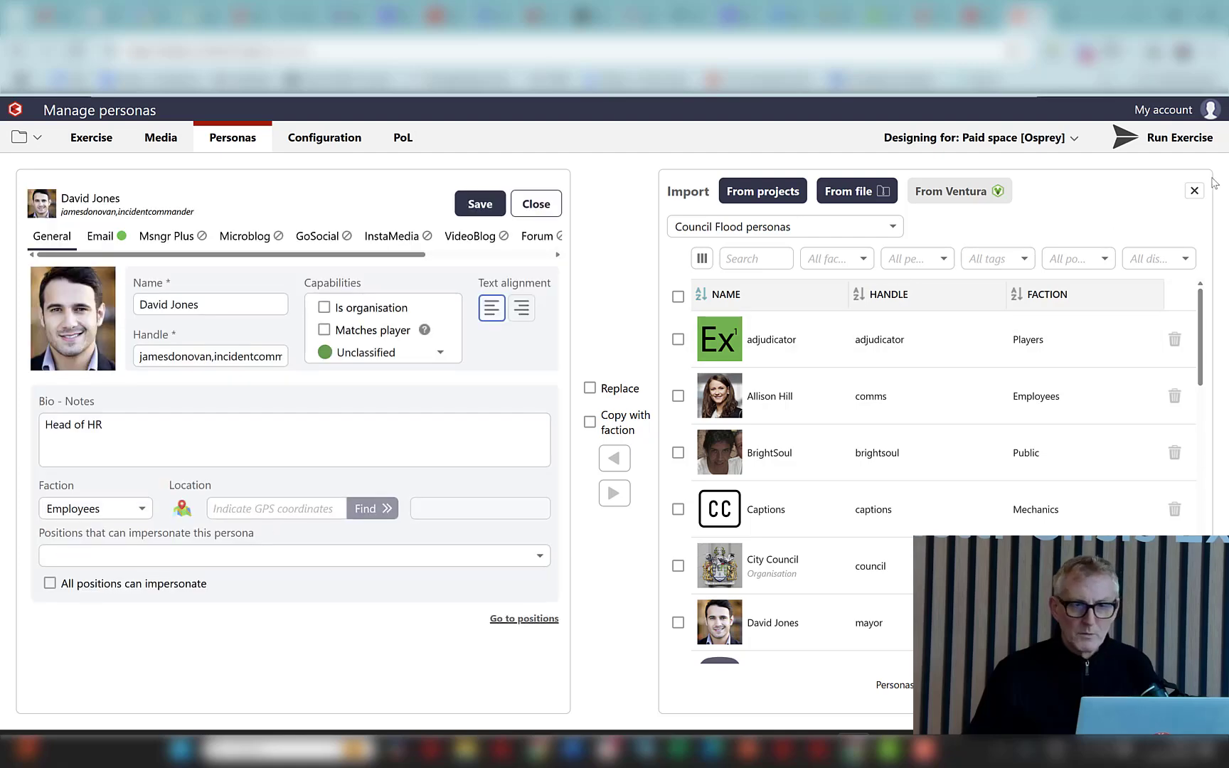
# Step: Close the persona import panel, shorten the incident commander persona's handle to incidentcommander, and save the persona
pyautogui.click(1196, 192)
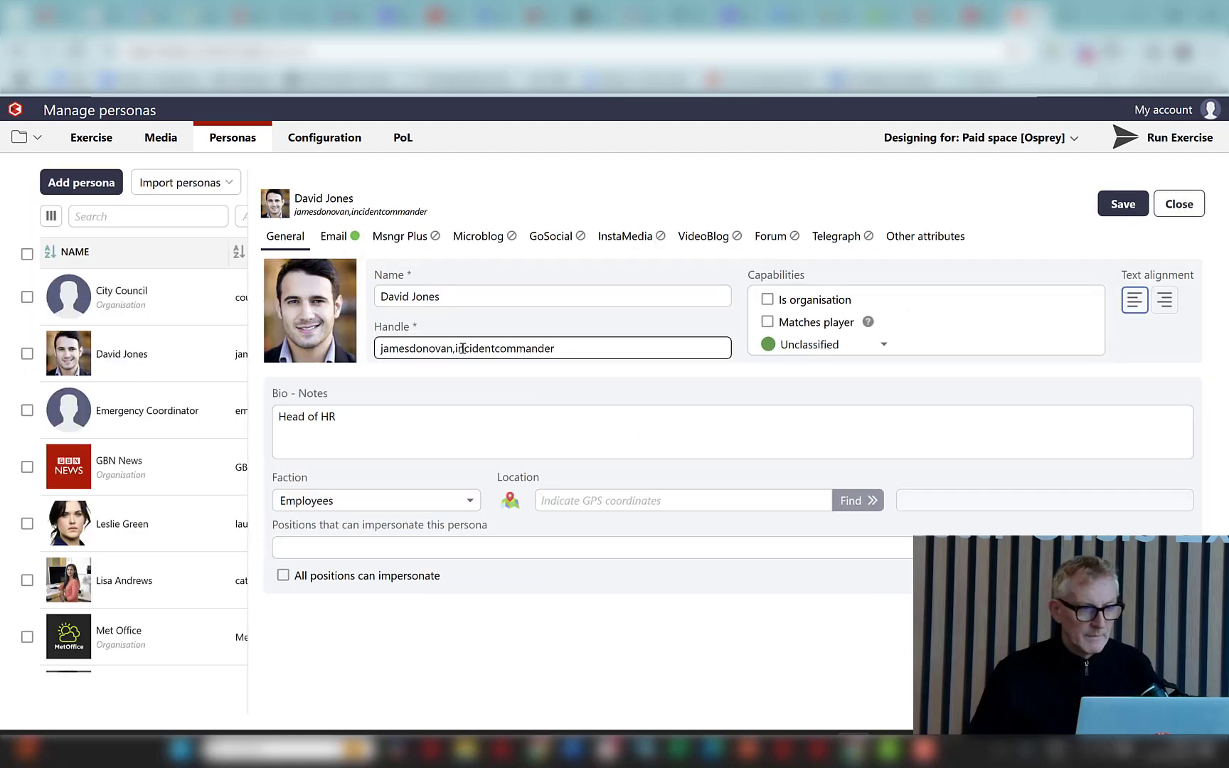
pyautogui.moveTo(459, 347); pyautogui.dragTo(377, 348)
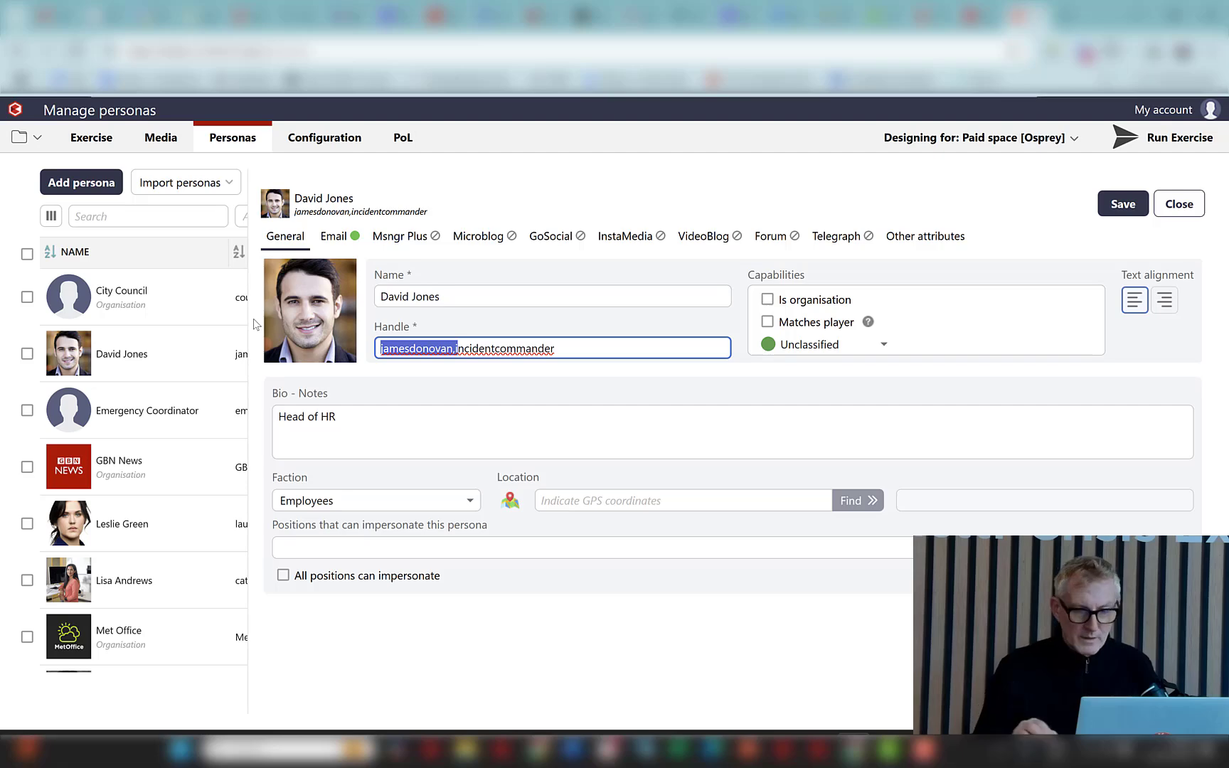
pyautogui.press('BackSpace')
pyautogui.write('i')
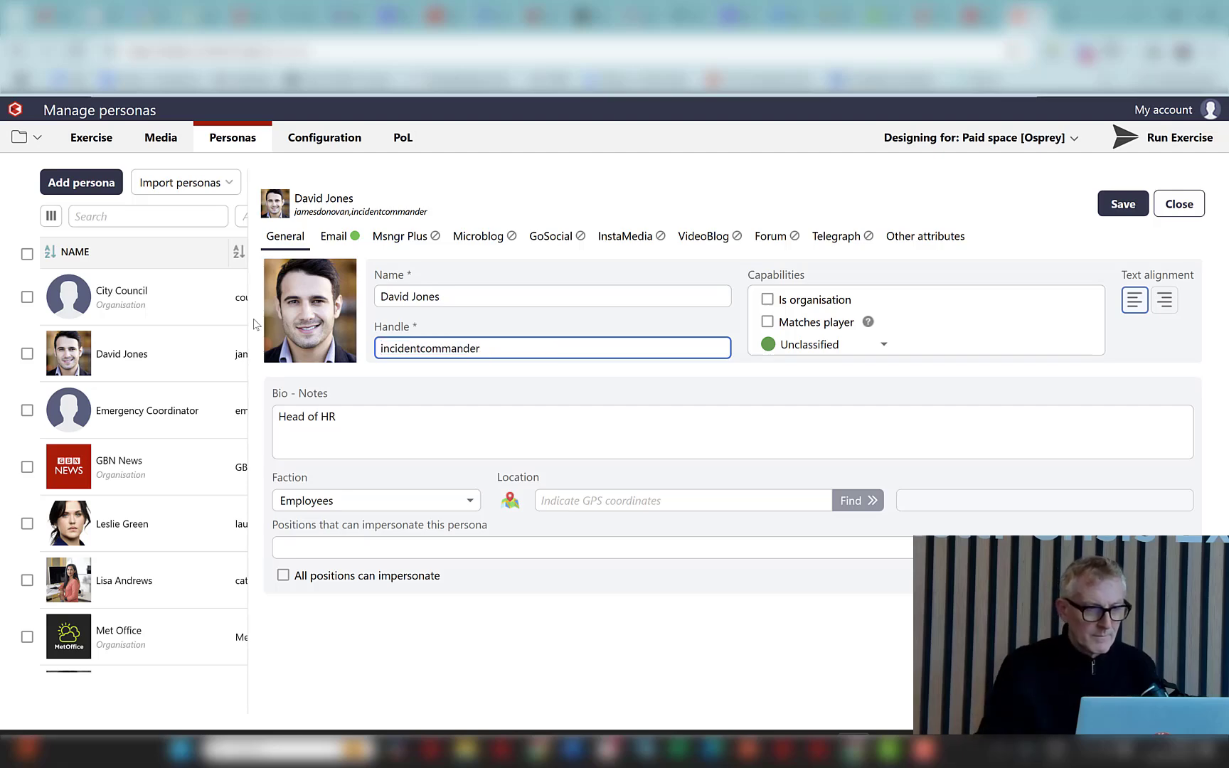
pyautogui.click(1113, 213)
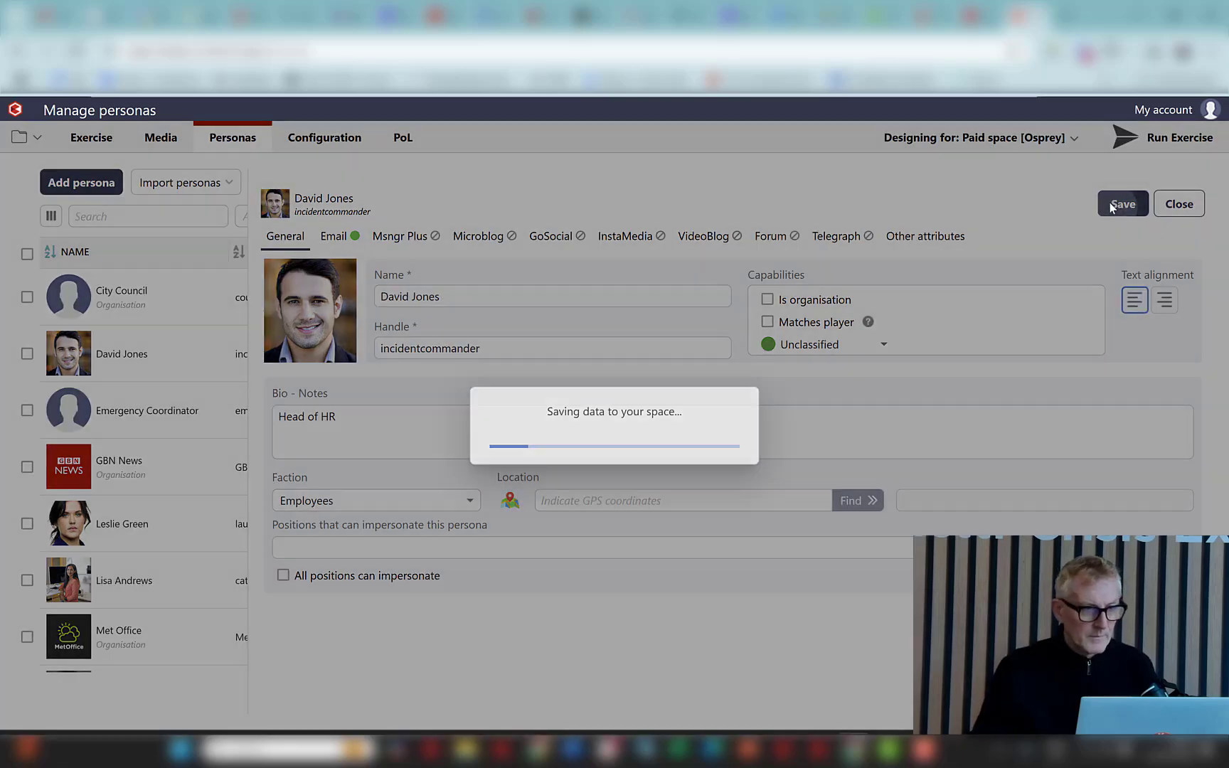
pyautogui.click(1180, 204)
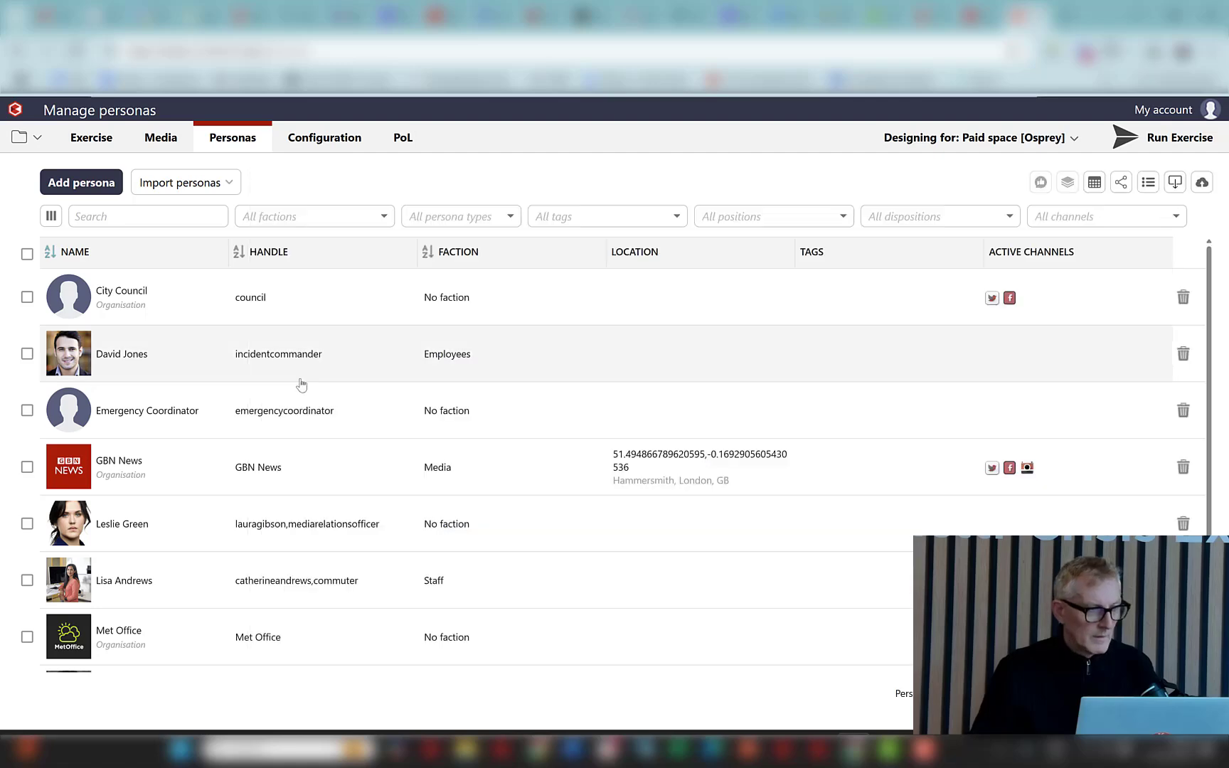
# Step: Replace the Emergency Coordinator persona with the incident commander persona
pyautogui.moveTo(76, 359); pyautogui.dragTo(76, 410)
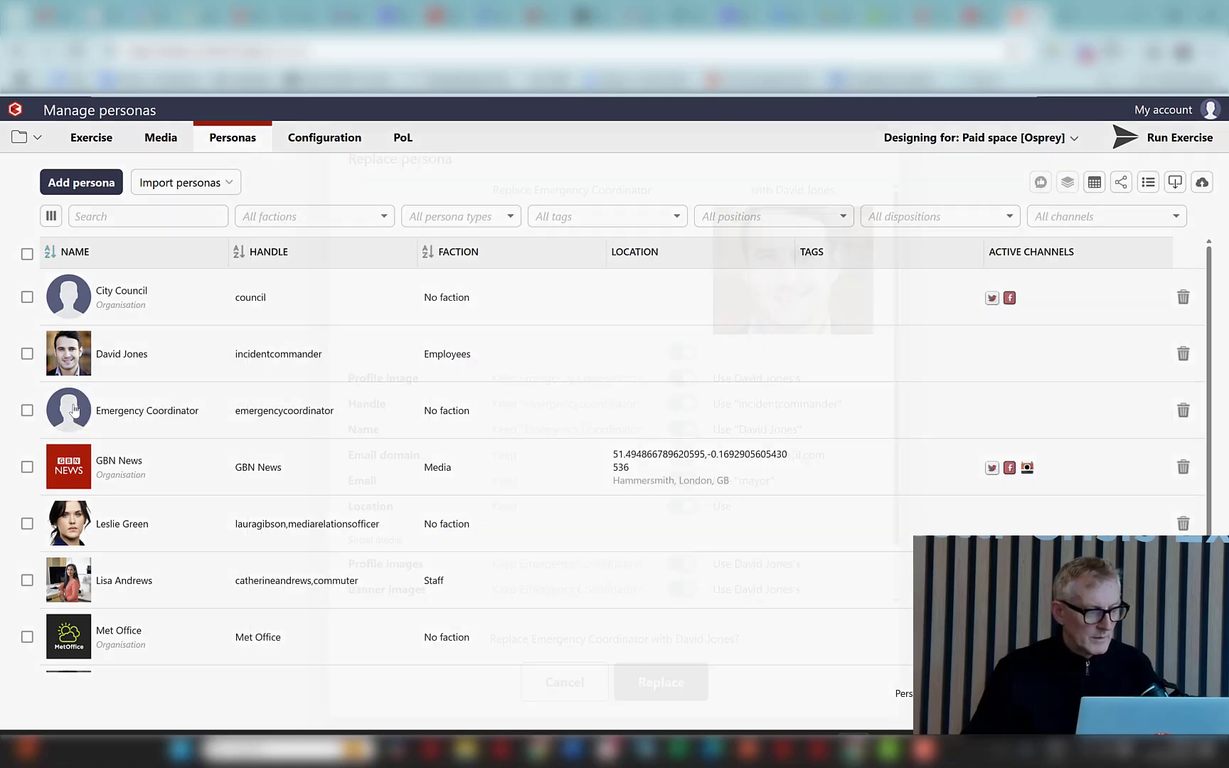
pyautogui.click(677, 683)
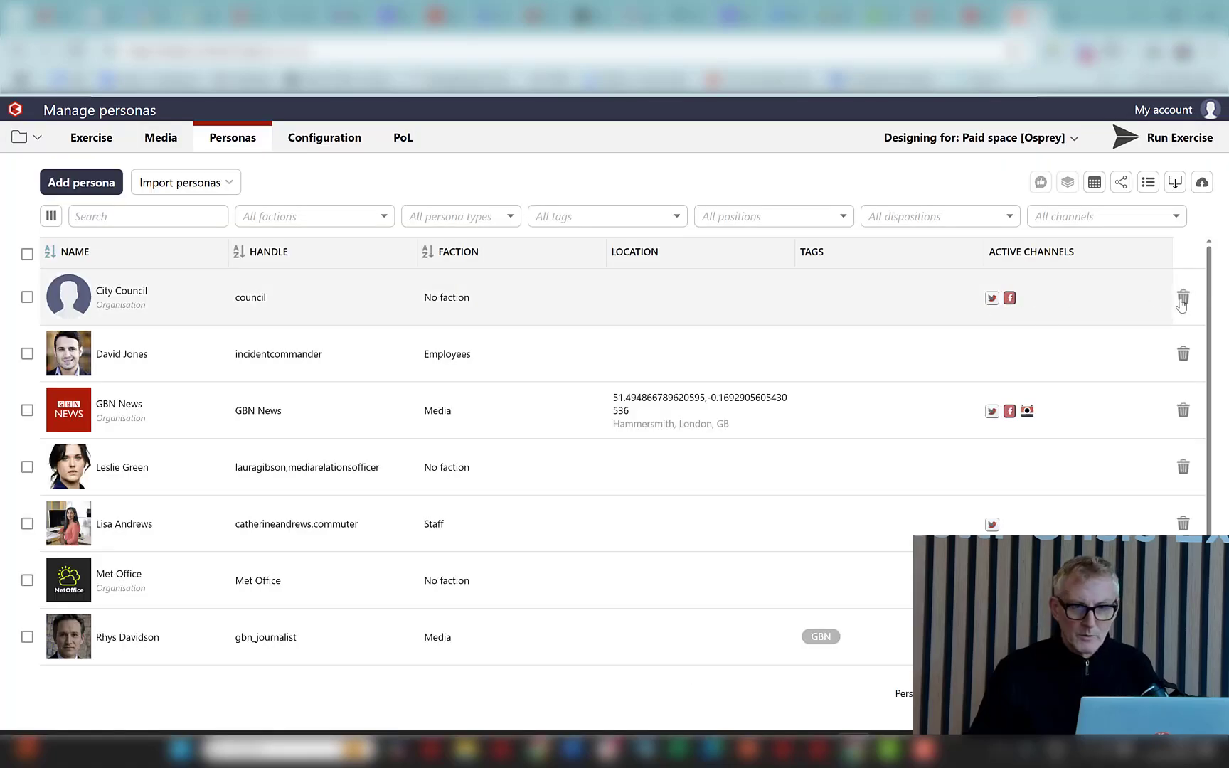
# Step: Check which personas the Waterloo Station serial's injects use, and delete the City Council organisation persona
pyautogui.click(1184, 297)
pyautogui.click(659, 460)
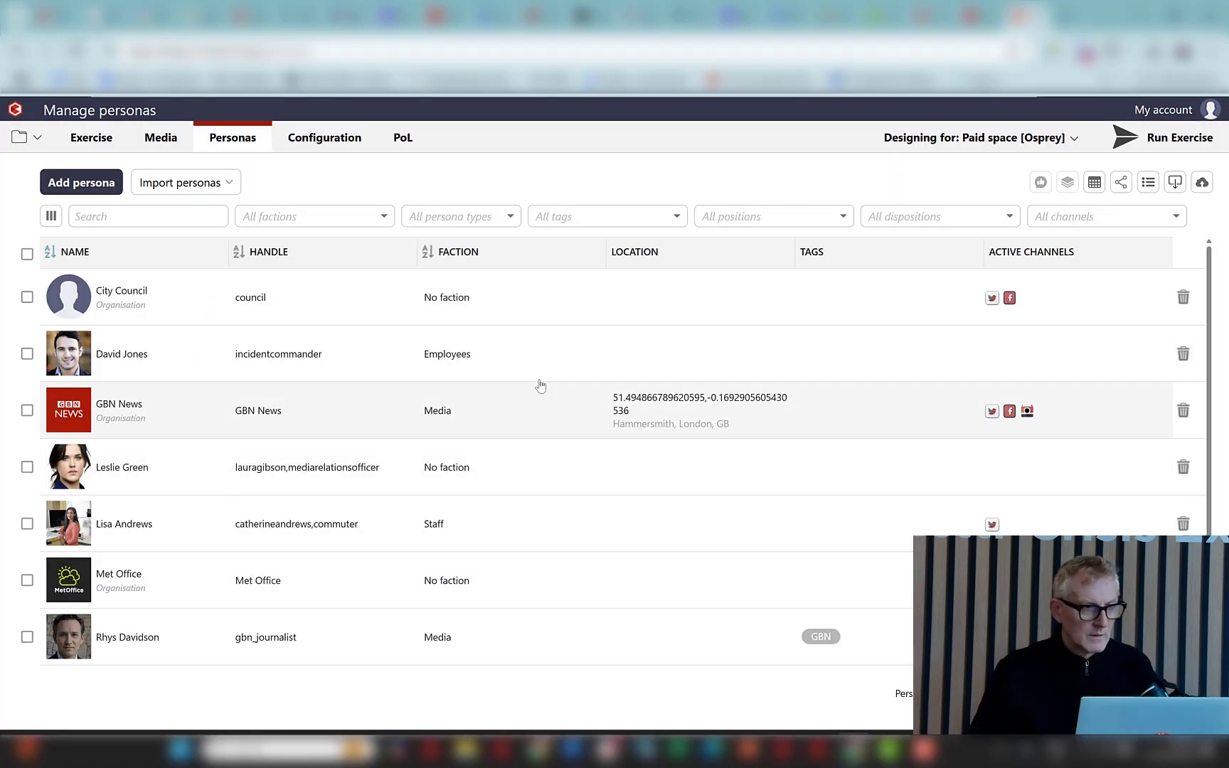
pyautogui.click(92, 143)
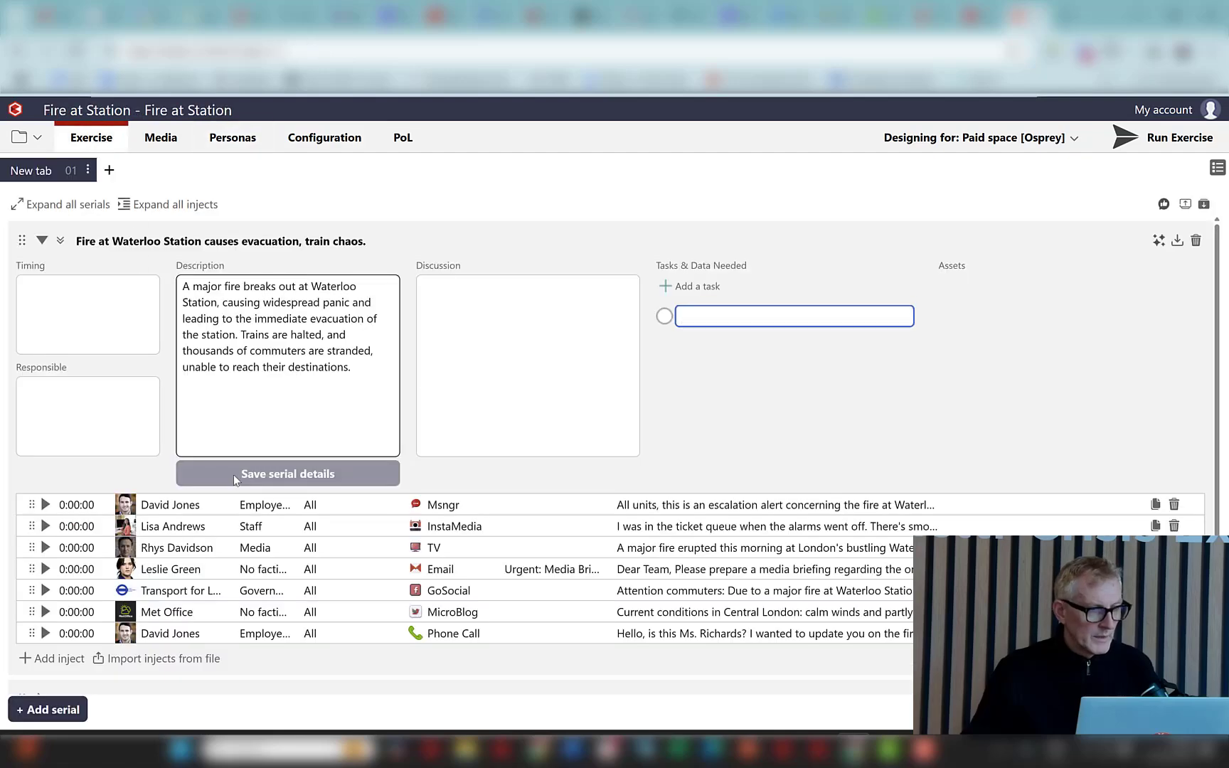
pyautogui.scroll(-1, 192, 562)
pyautogui.scroll(1, 207, 555)
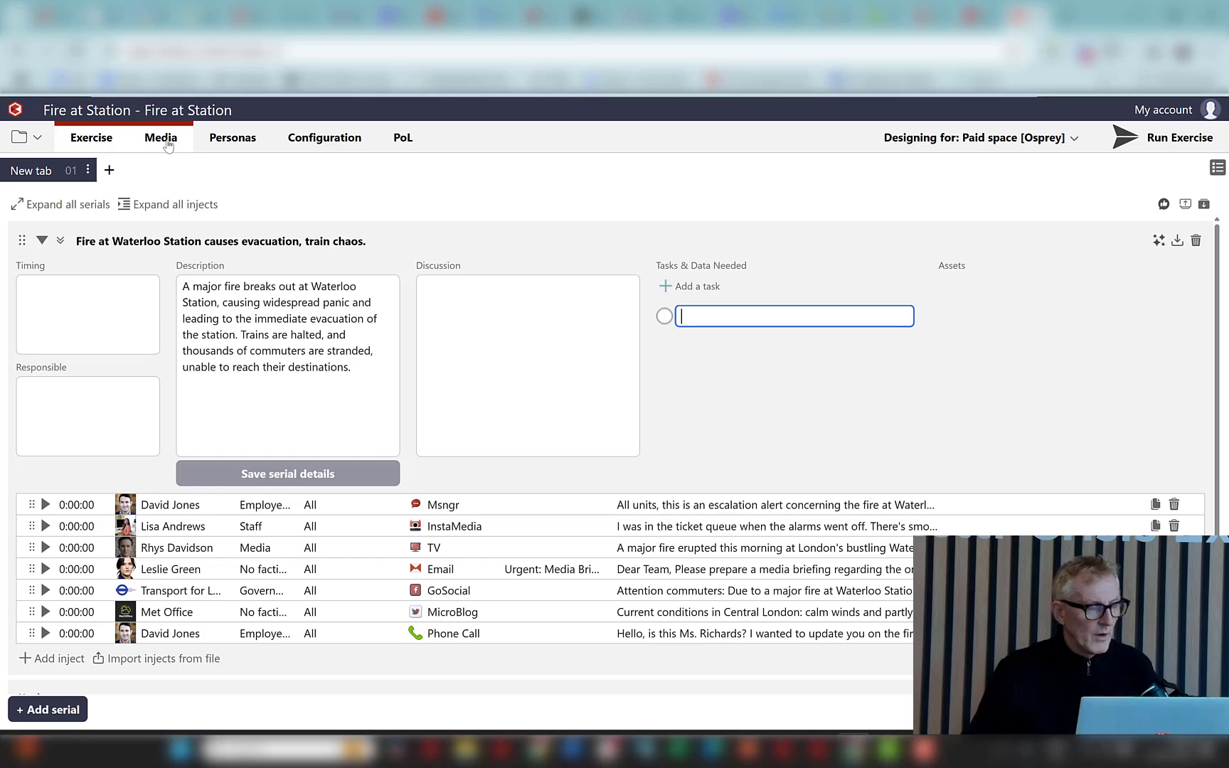
pyautogui.click(226, 142)
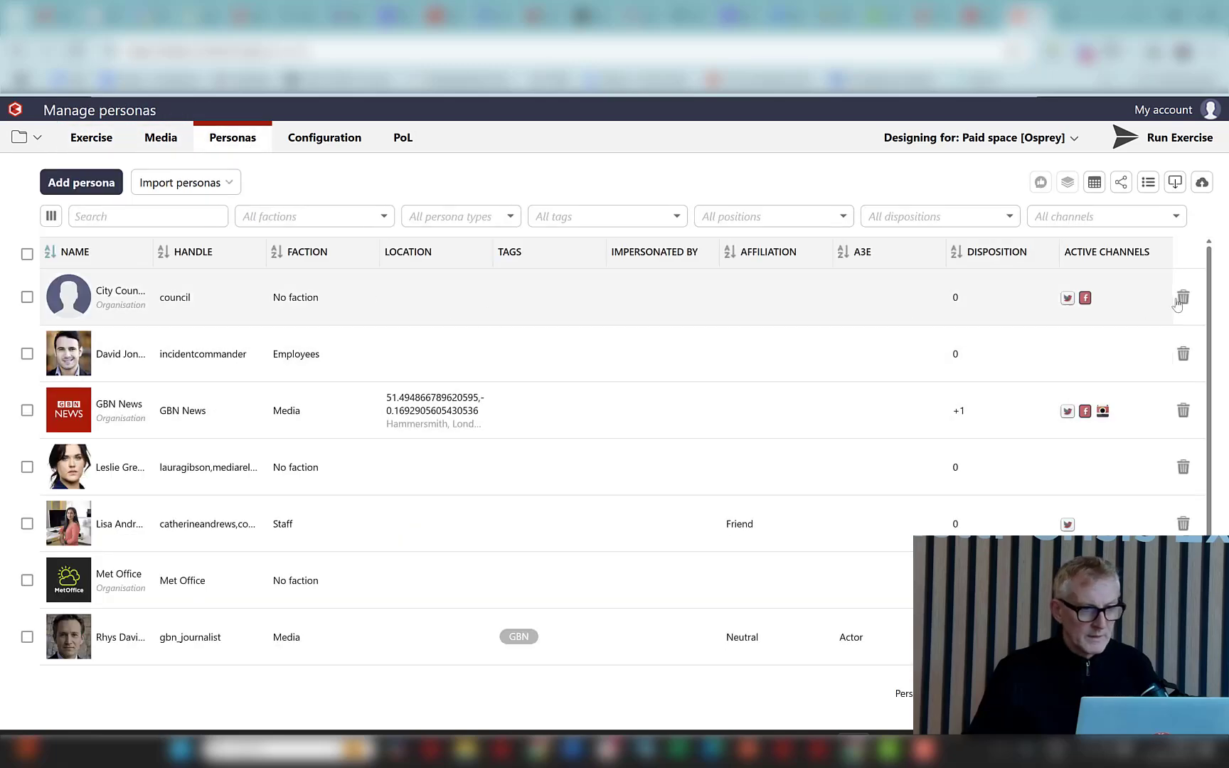
pyautogui.click(1184, 297)
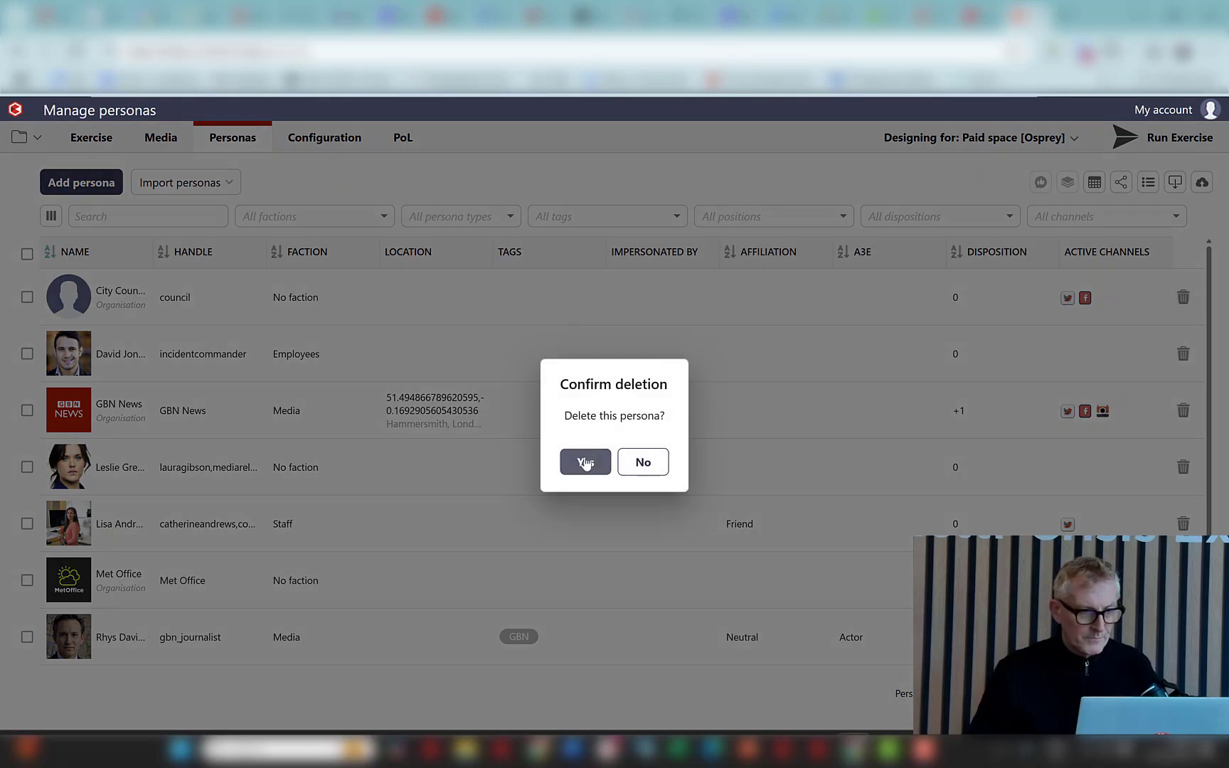
pyautogui.click(584, 462)
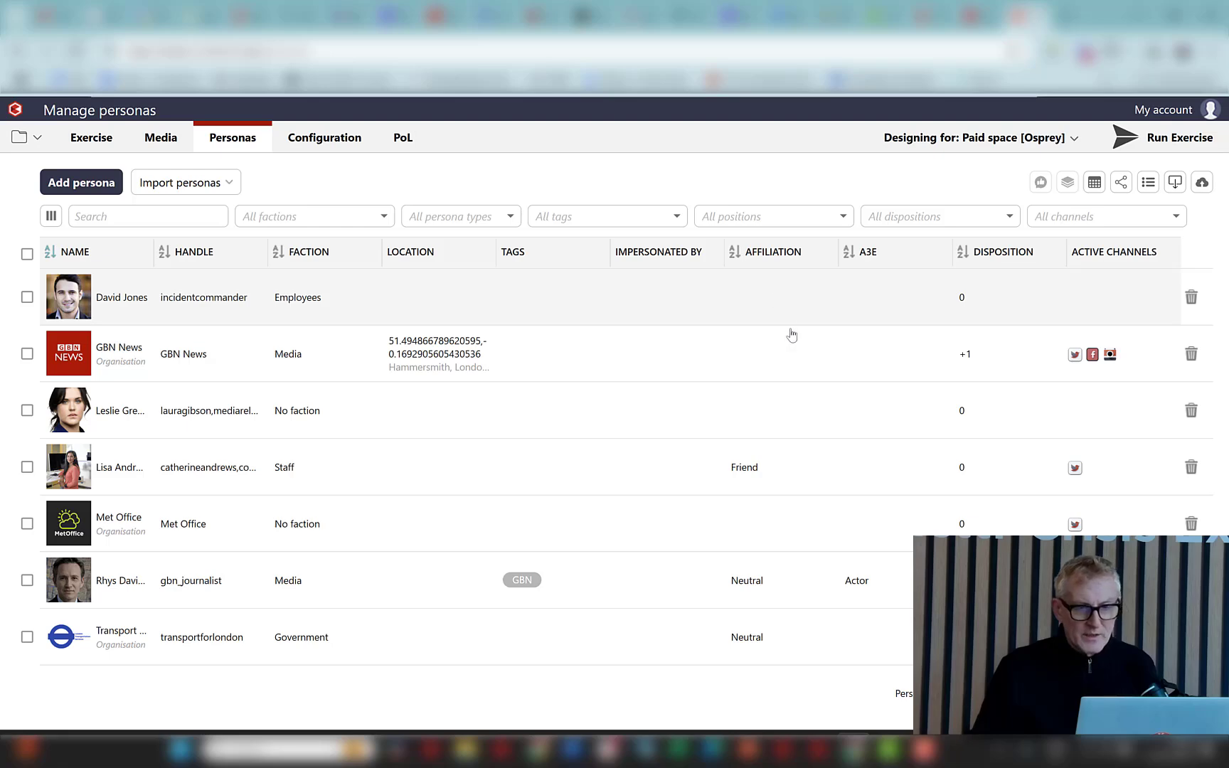
# Step: Hide the Affiliation and A3E columns in the personas list
pyautogui.click(50, 216)
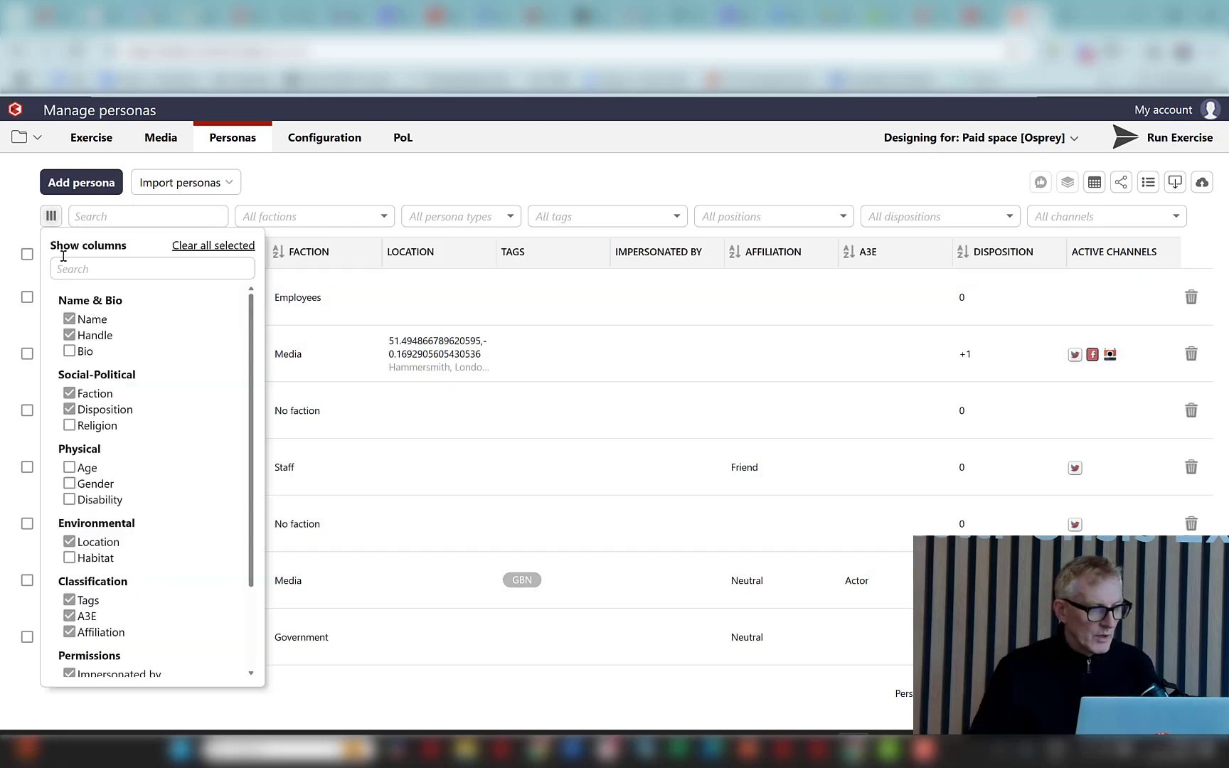
pyautogui.click(69, 632)
pyautogui.click(69, 616)
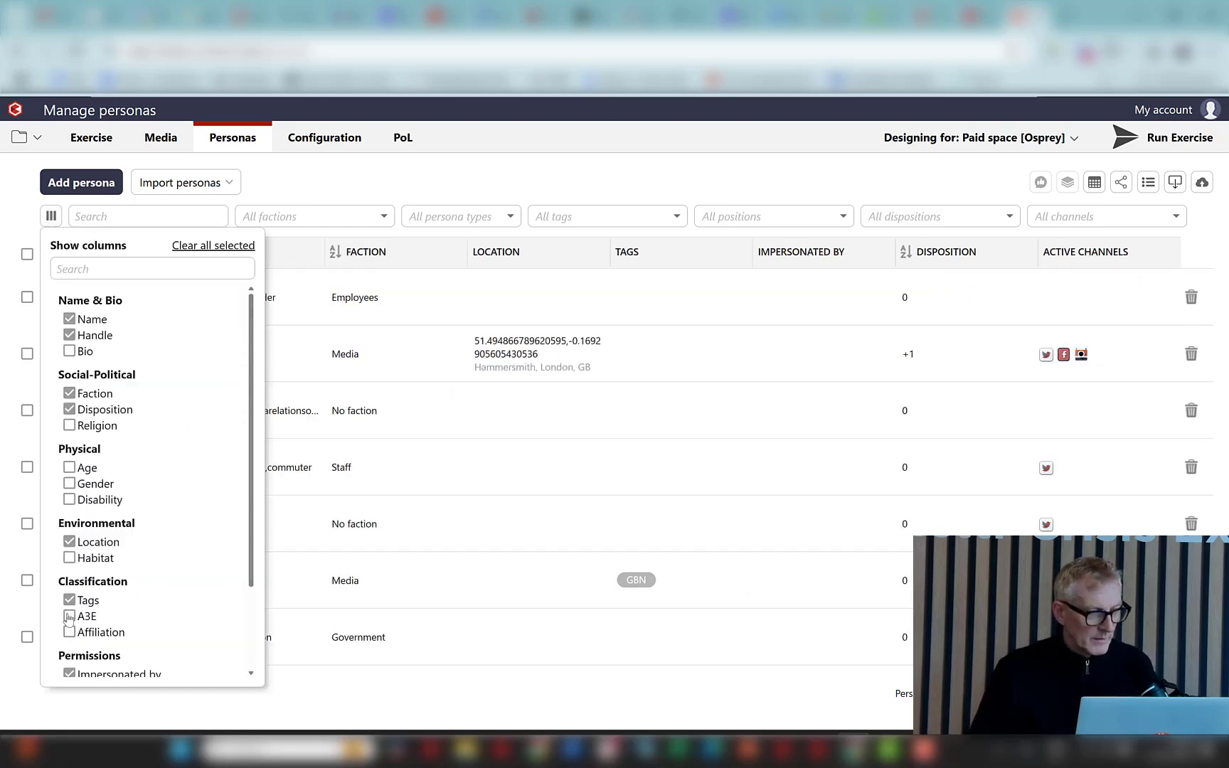
pyautogui.click(591, 183)
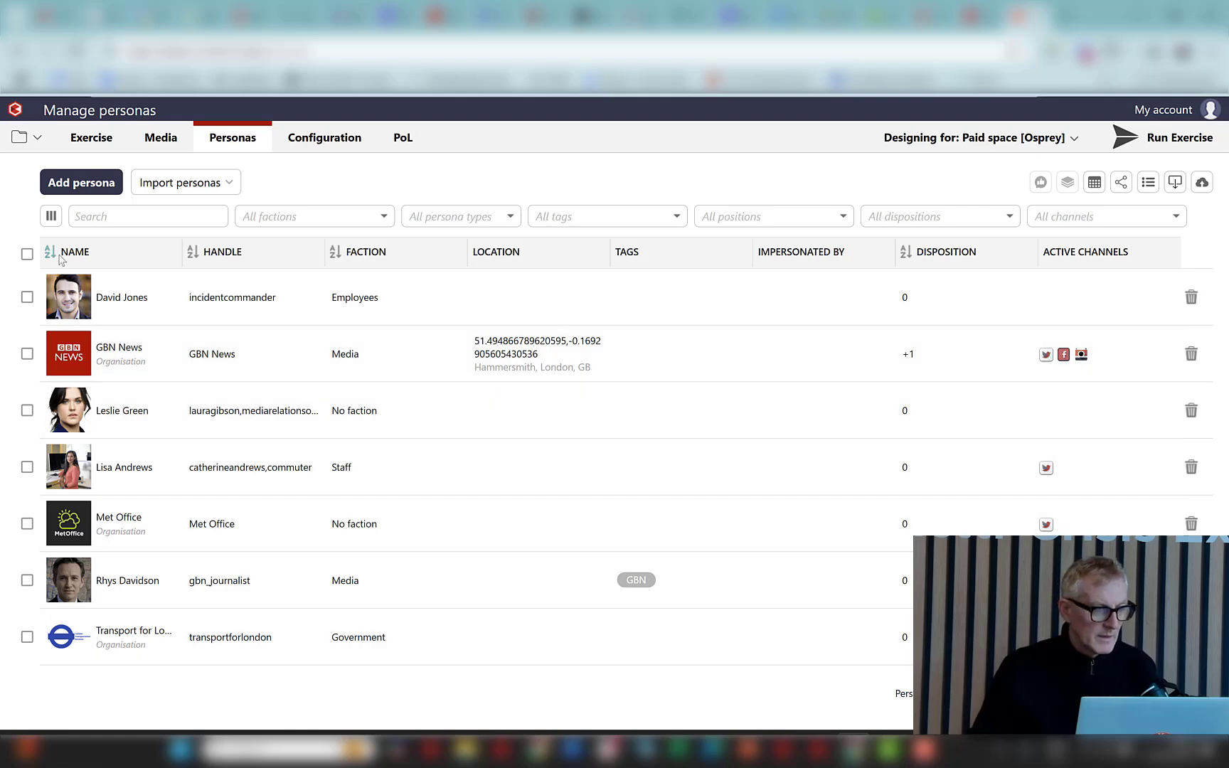
# Step: Bulk change the socials of all seven personas so only Microblog is enabled, and confirm the changes
pyautogui.click(27, 254)
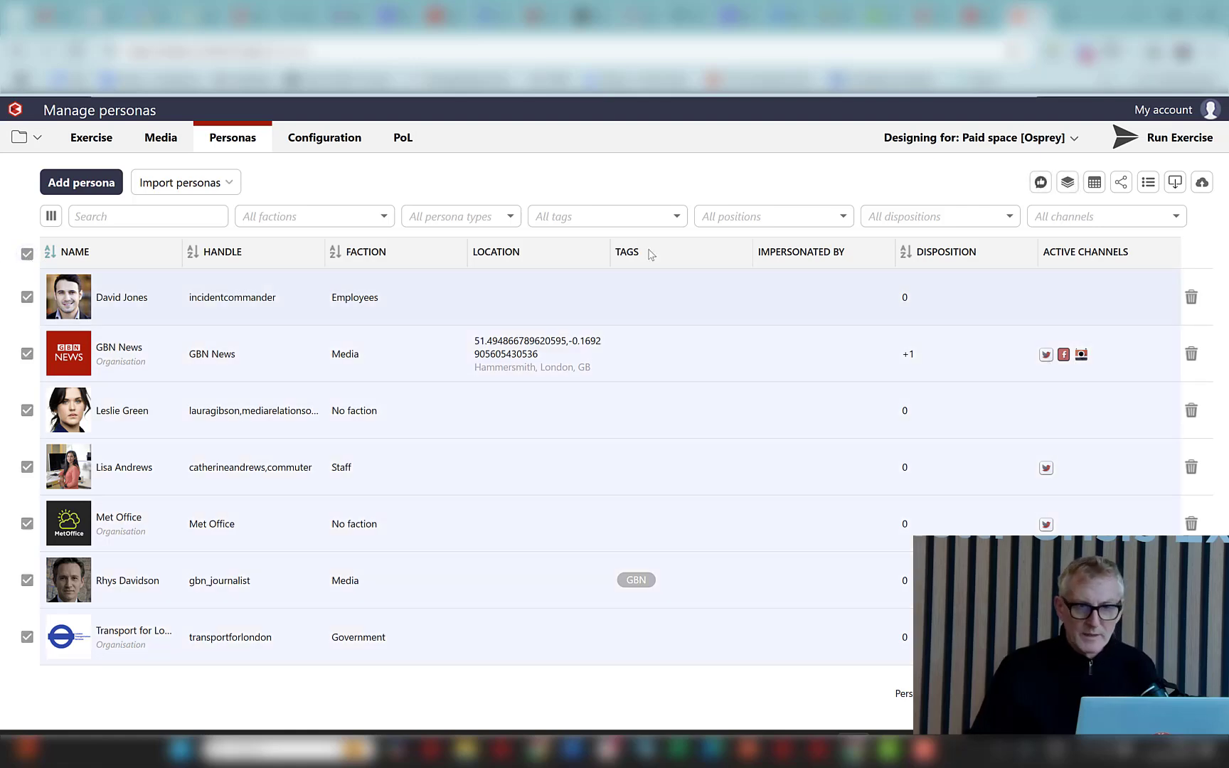
pyautogui.click(1068, 183)
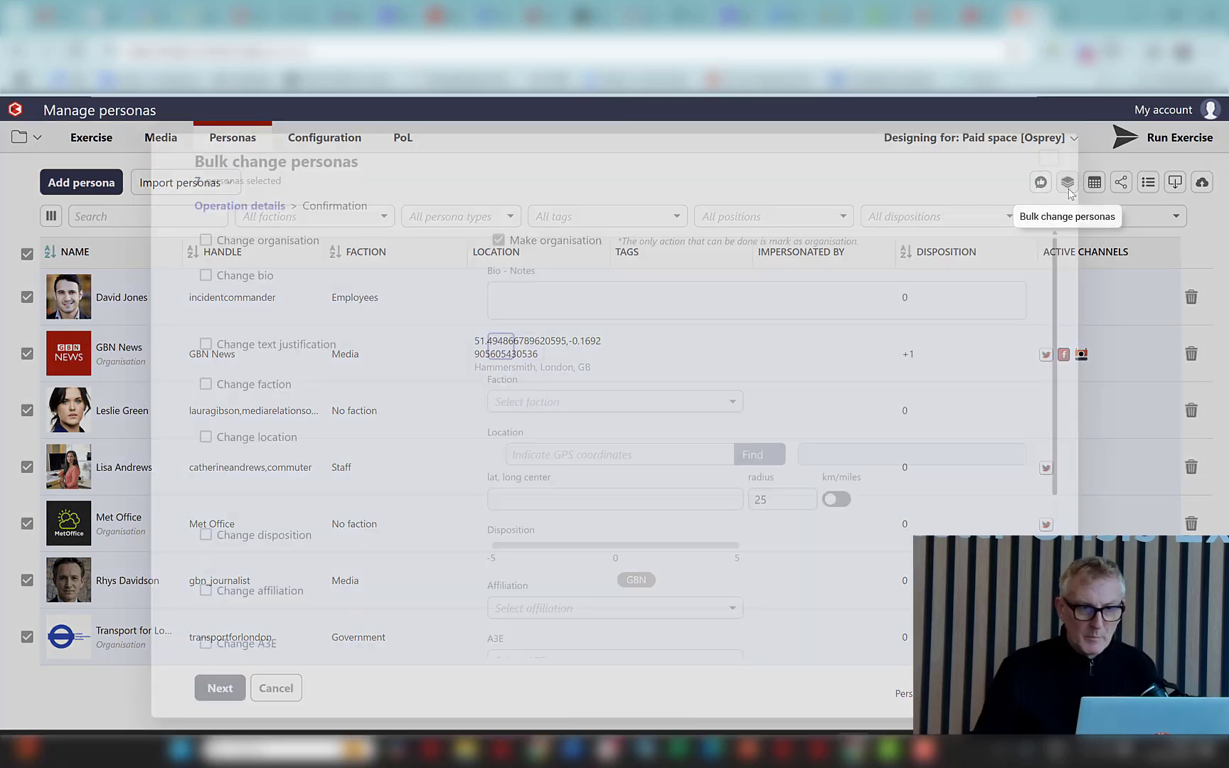
pyautogui.scroll(-4, 541, 434)
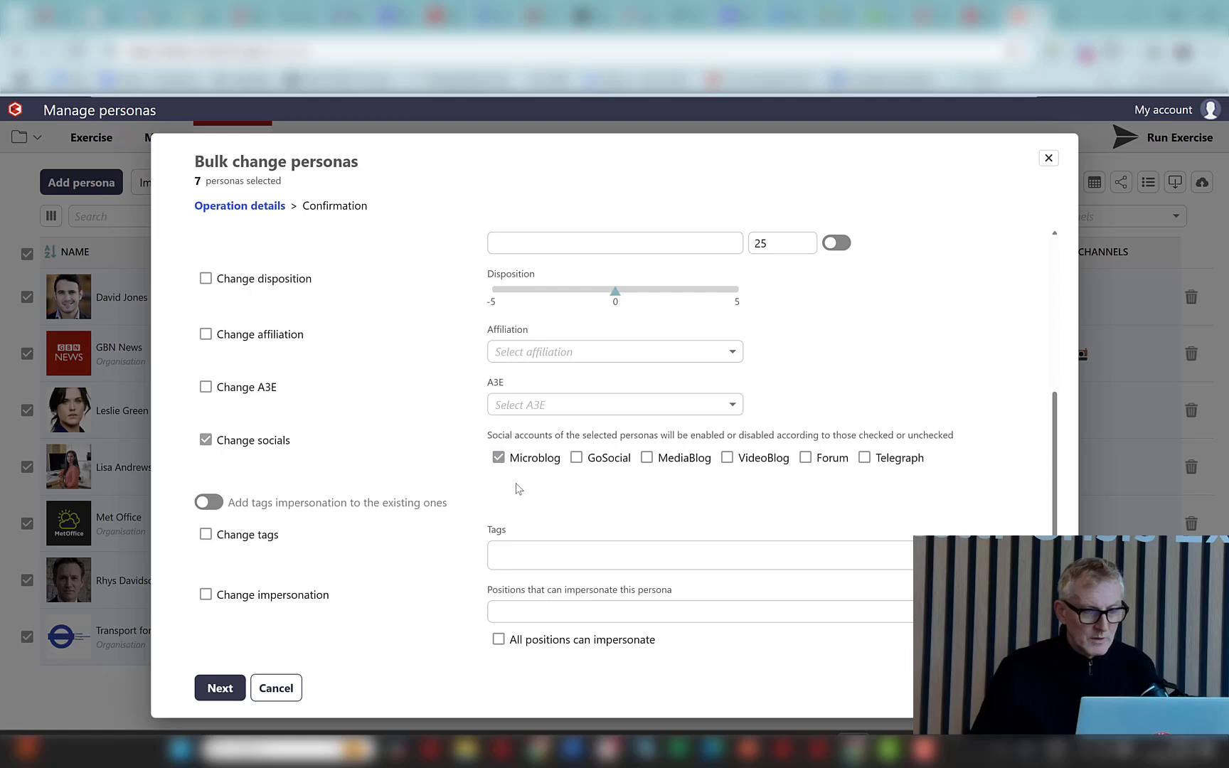
pyautogui.click(216, 690)
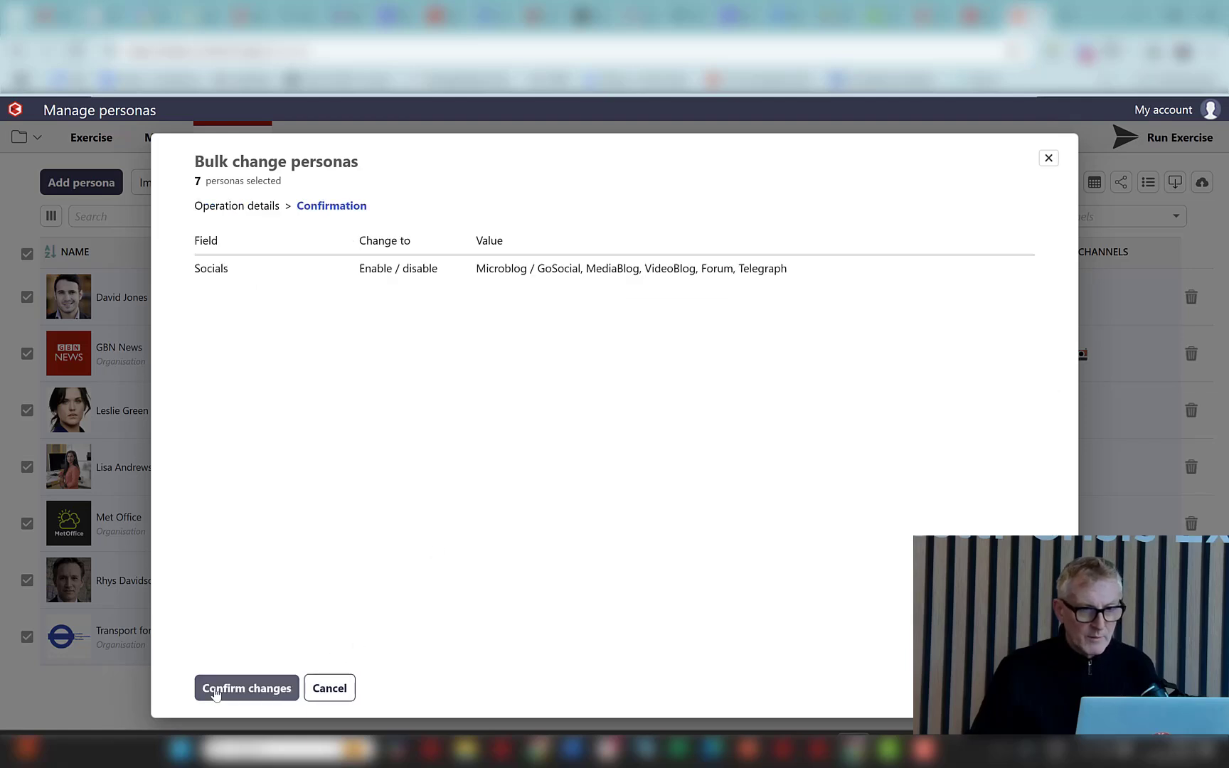
pyautogui.click(270, 692)
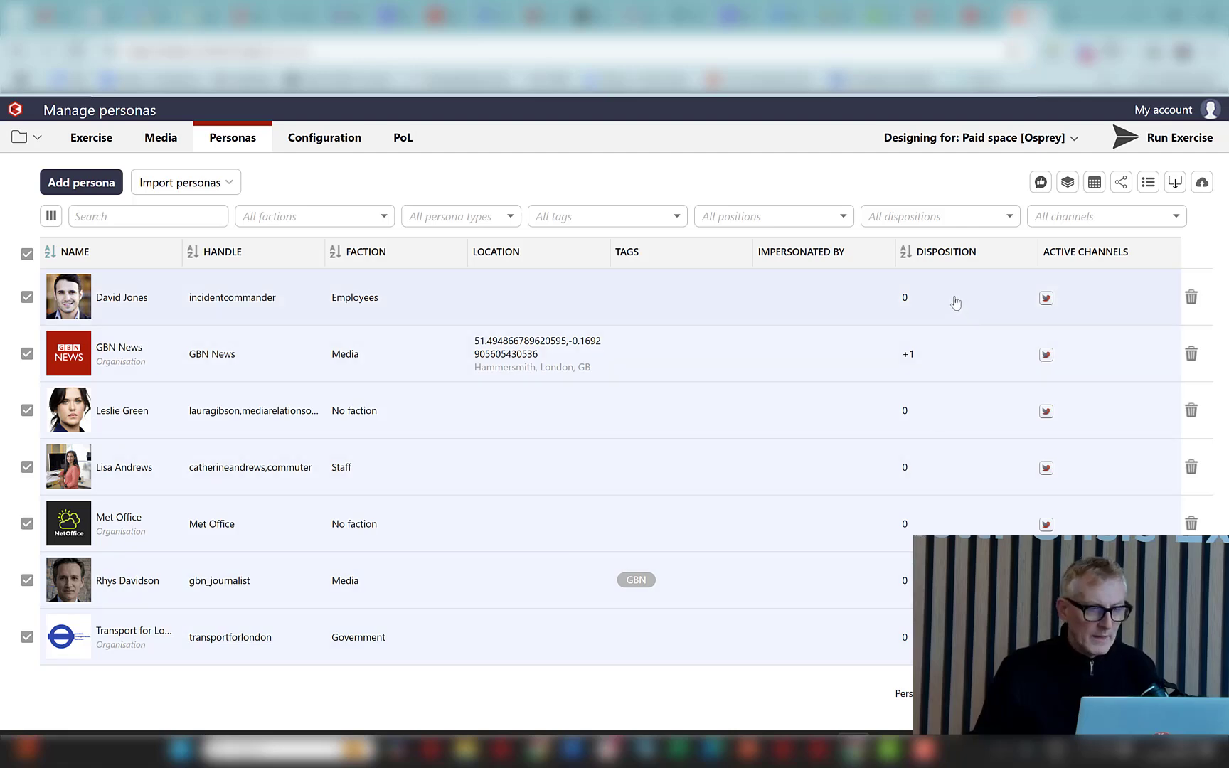
# Step: Set the GBN News persona's disposition to 0 in its other attributes and save it
pyautogui.click(922, 359)
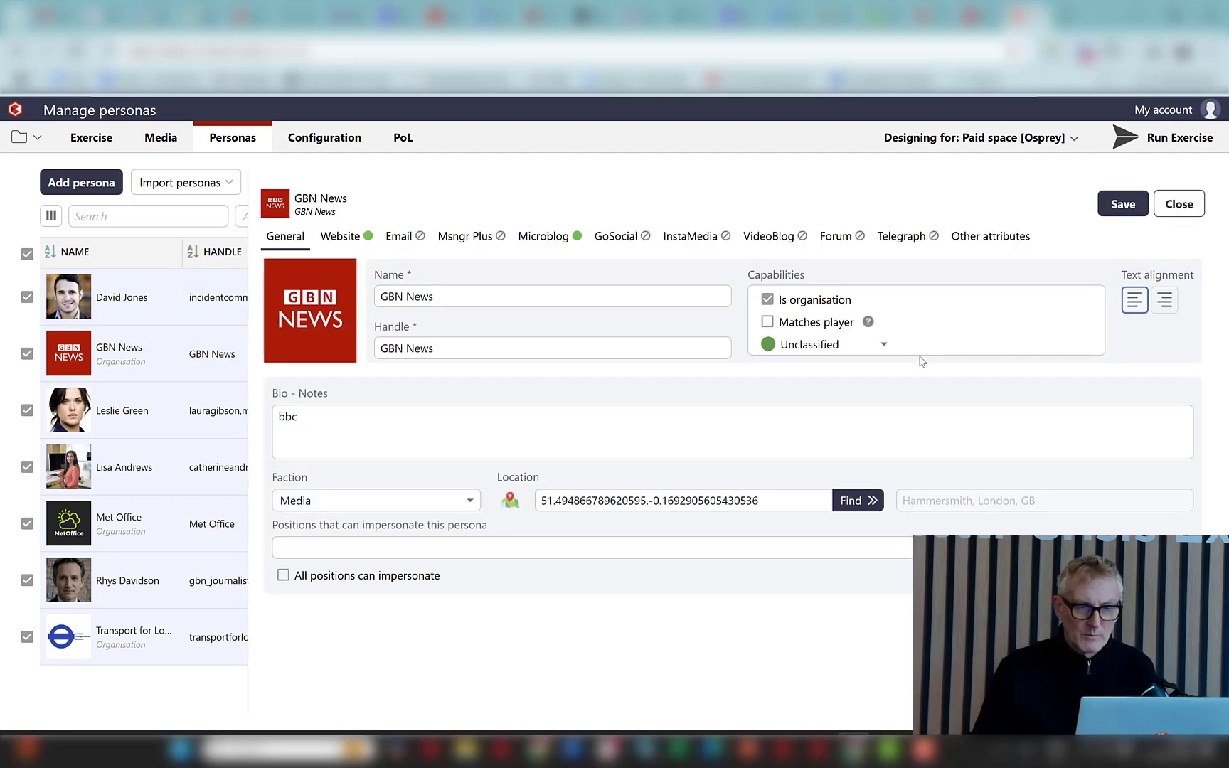
pyautogui.click(990, 237)
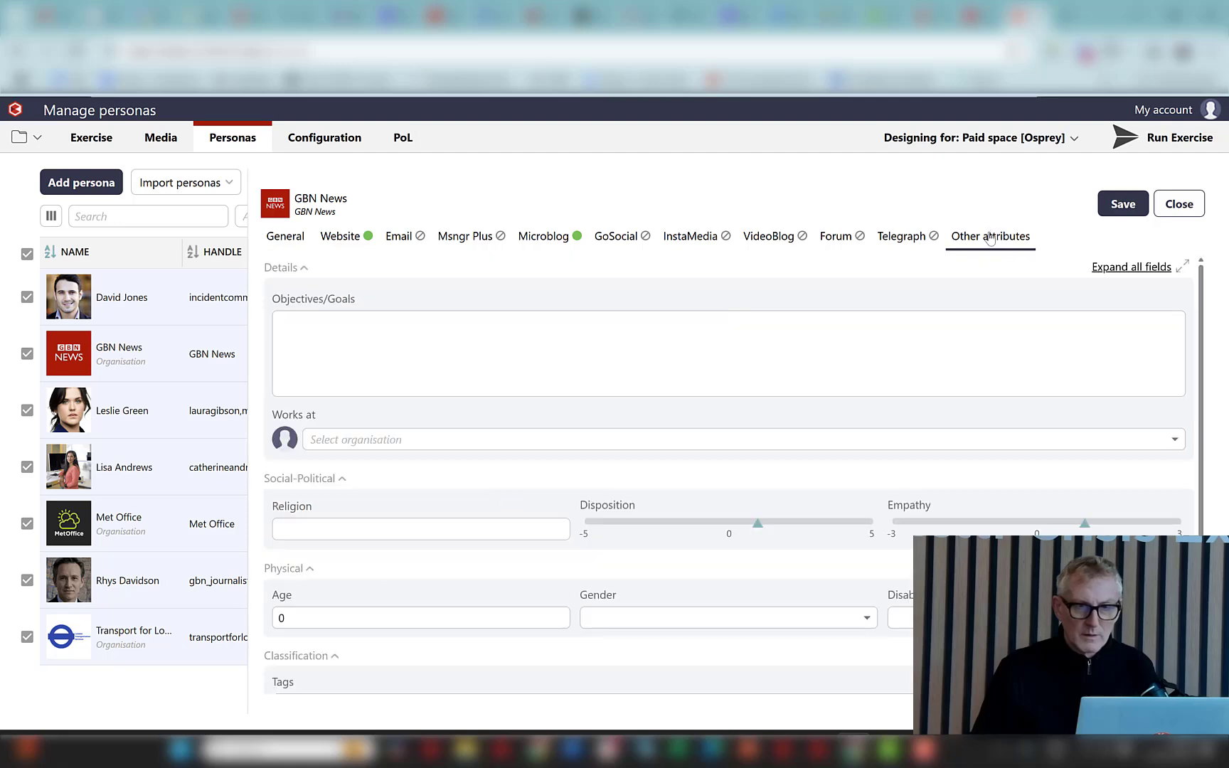
pyautogui.moveTo(757, 523); pyautogui.dragTo(729, 523)
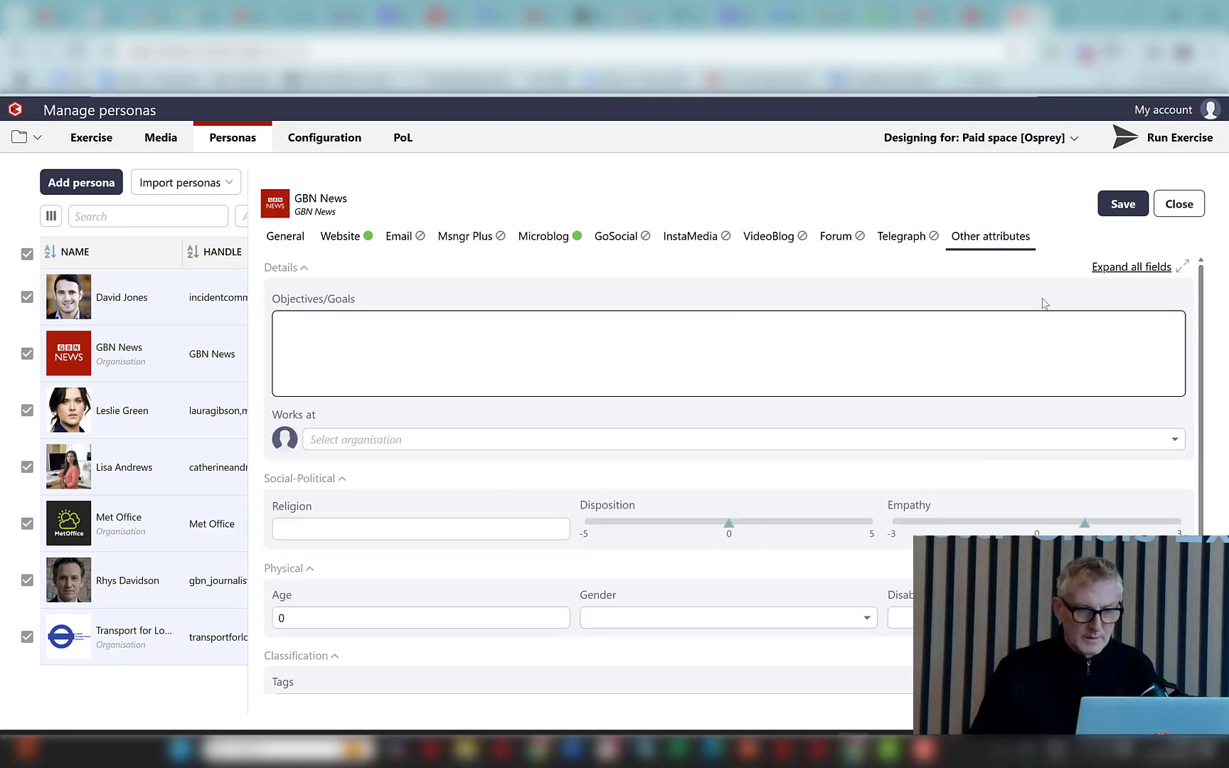
pyautogui.click(1122, 204)
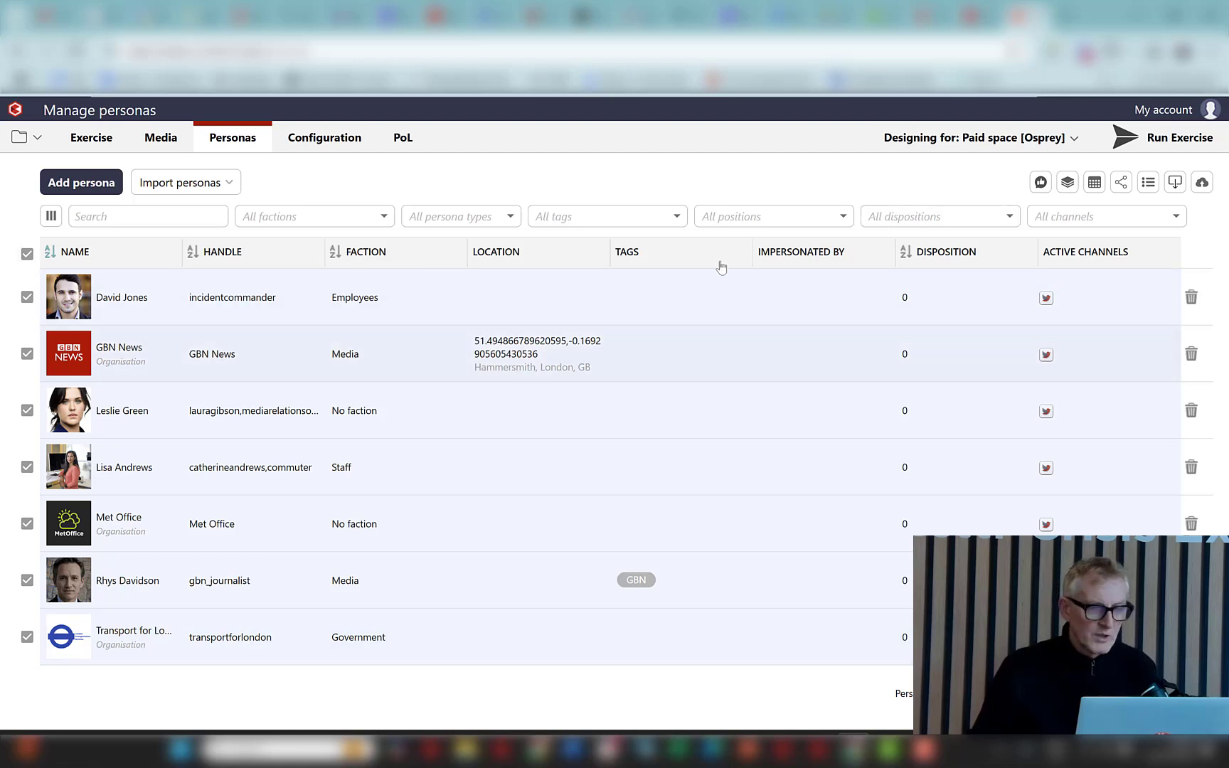
# Step: Start a bulk change for all seven personas and pick Waterloo in London on the map as their location
pyautogui.click(1068, 185)
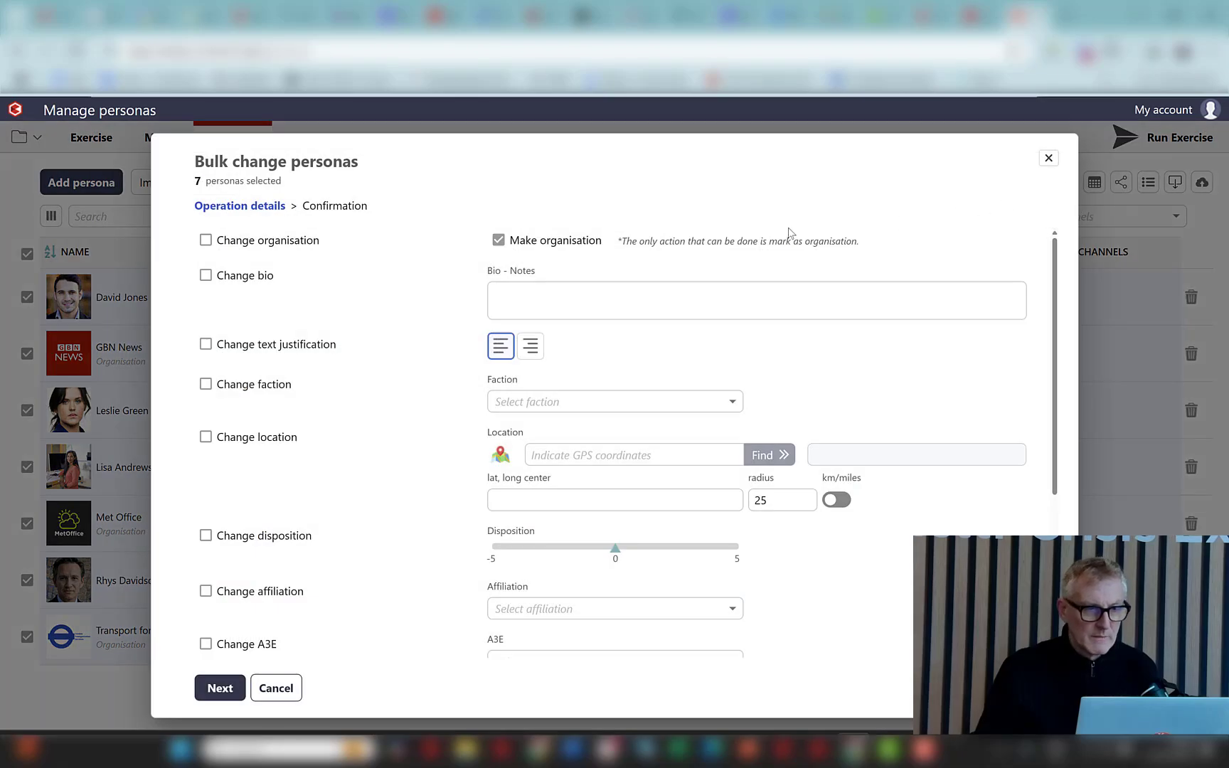
pyautogui.click(500, 455)
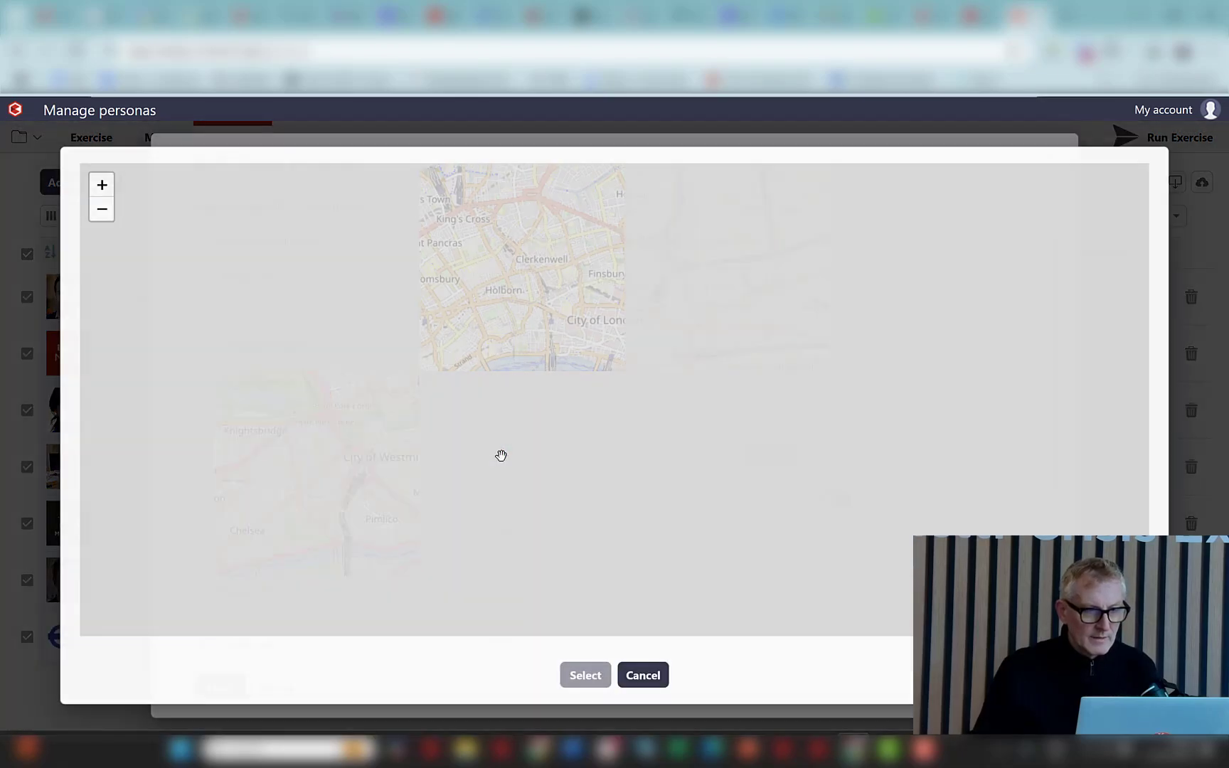
pyautogui.moveTo(490, 329); pyautogui.dragTo(498, 436)
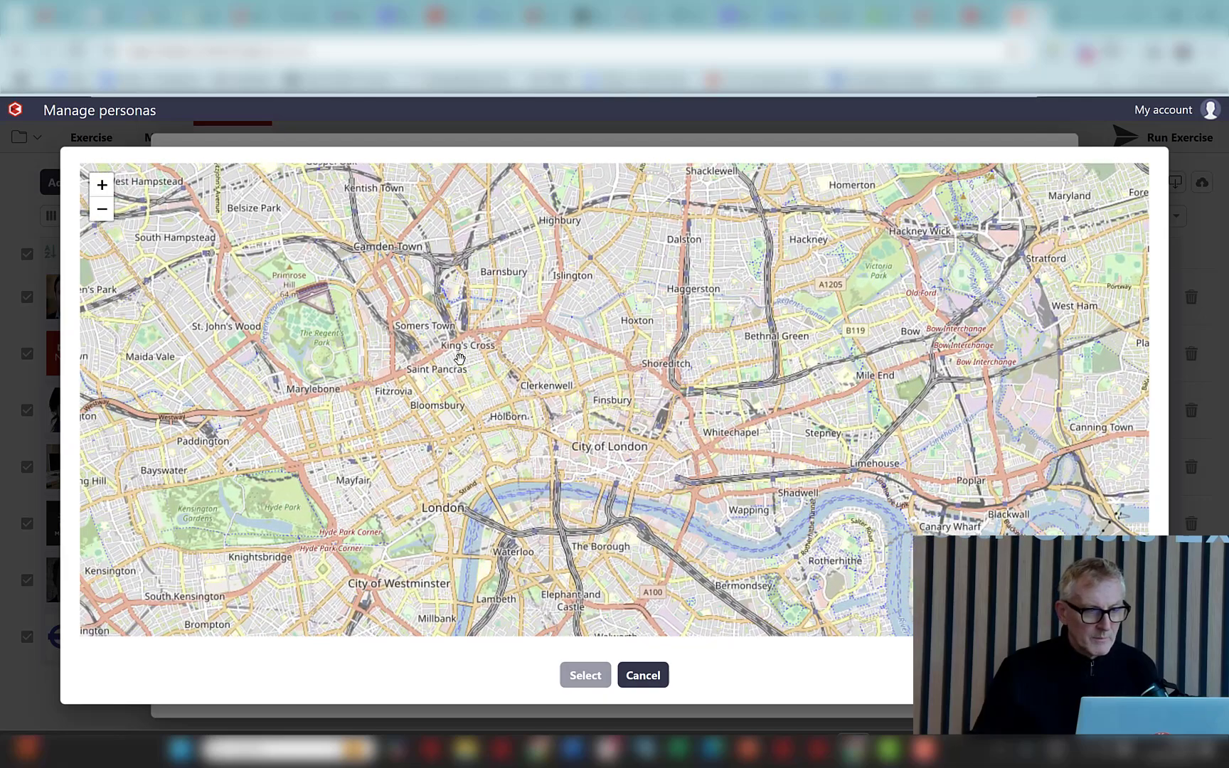
pyautogui.moveTo(477, 359); pyautogui.dragTo(519, 308)
pyautogui.click(482, 318)
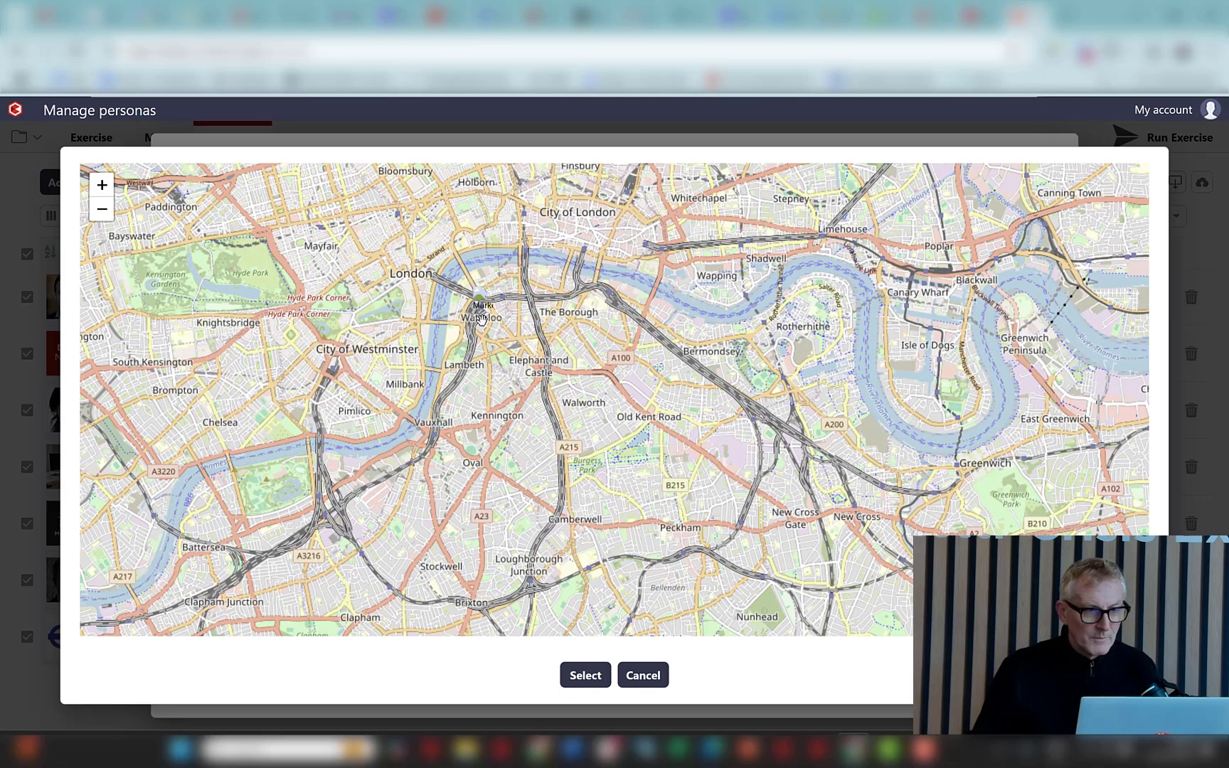
pyautogui.click(592, 675)
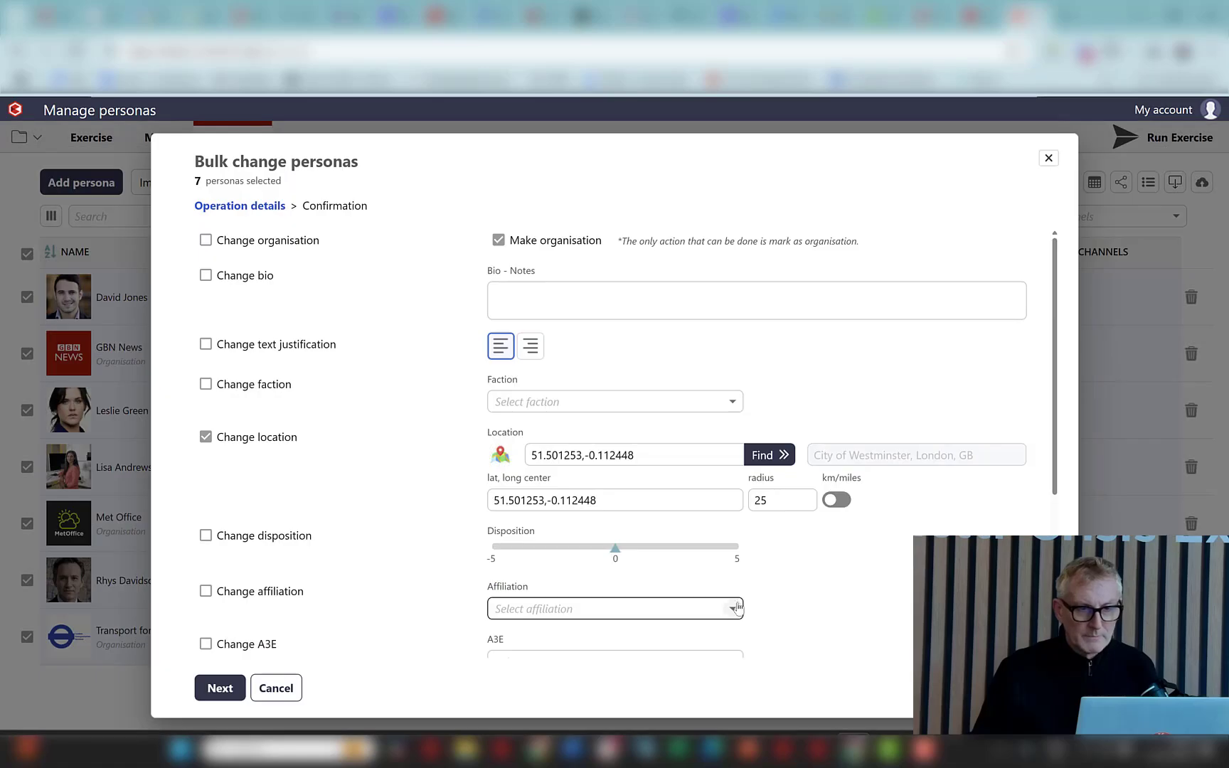
# Step: Switch the bulk location radius to miles, set it to 2, and review the remaining bulk change options
pyautogui.click(836, 499)
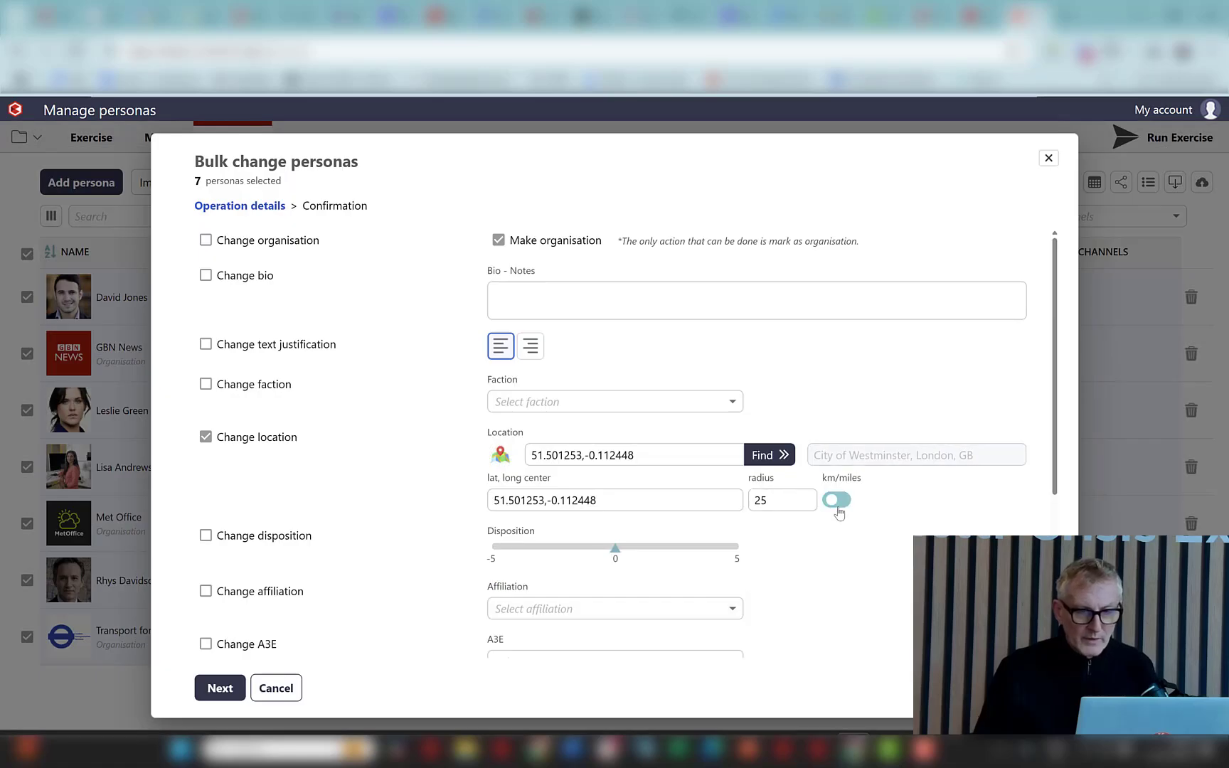
pyautogui.doubleClick(772, 502)
pyautogui.write('2')
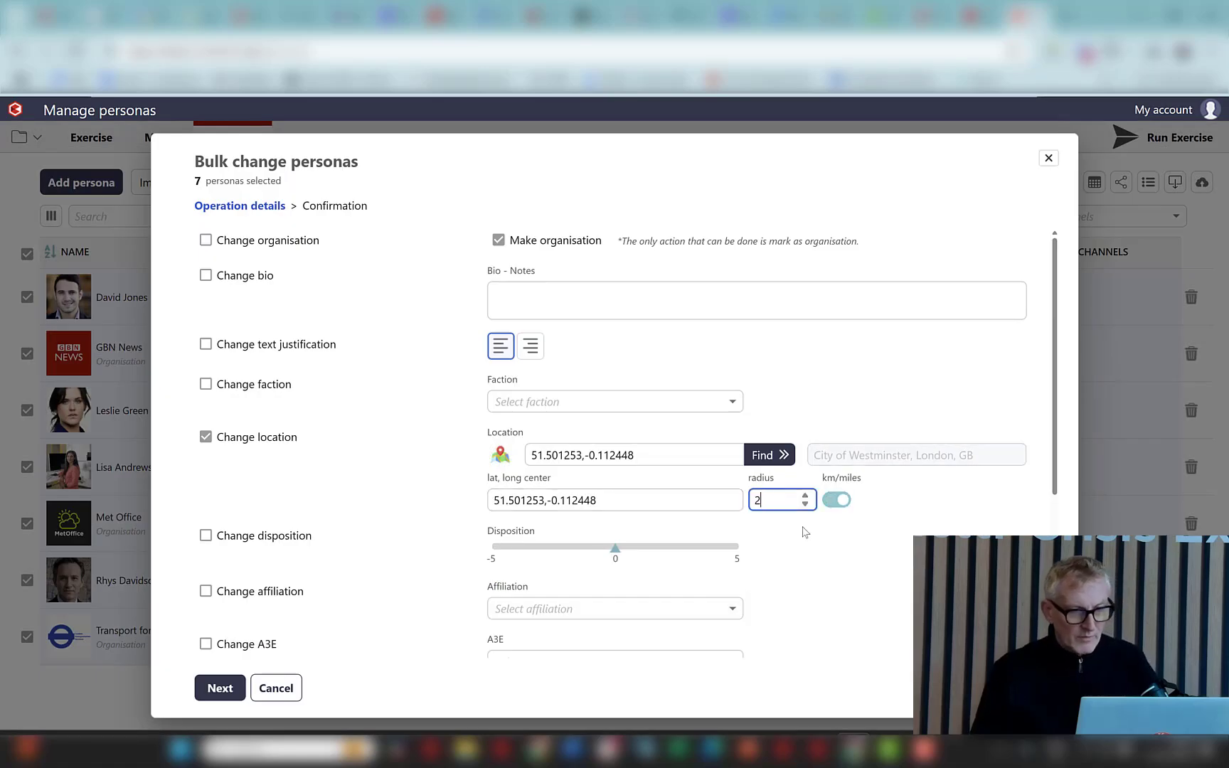
pyautogui.click(816, 543)
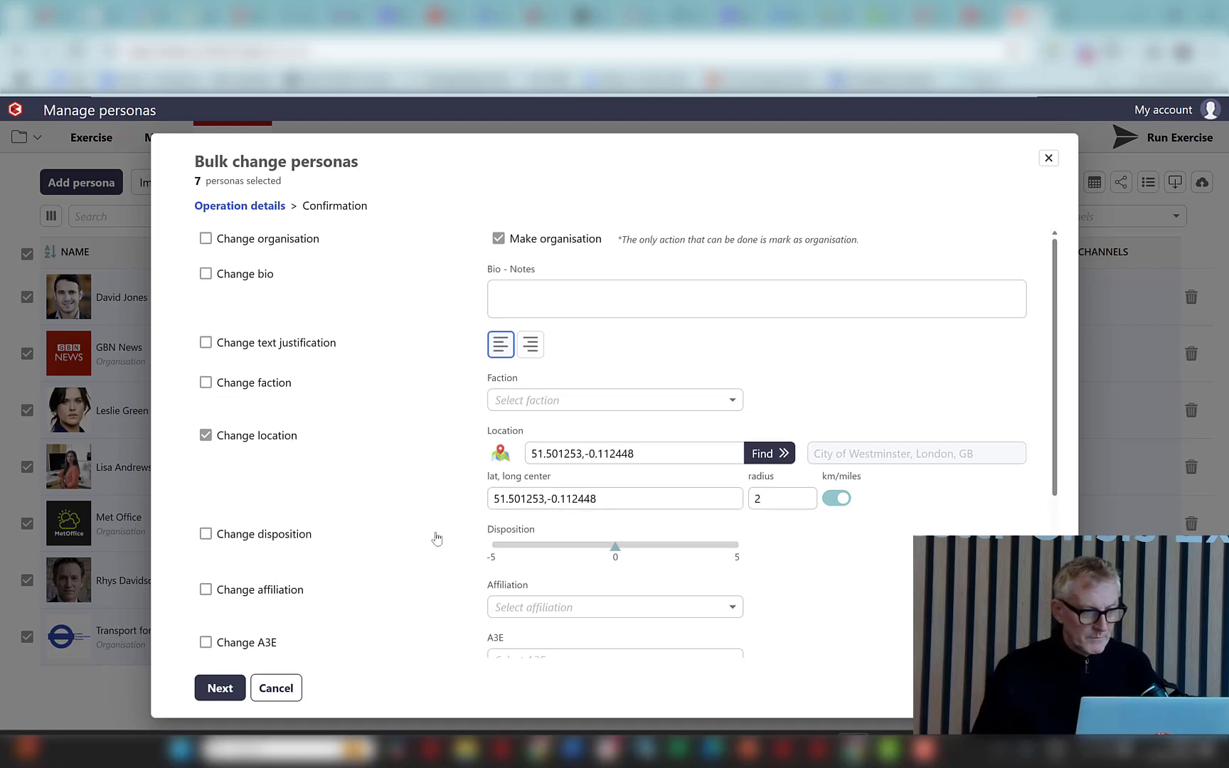
pyautogui.scroll(-3, 274, 617)
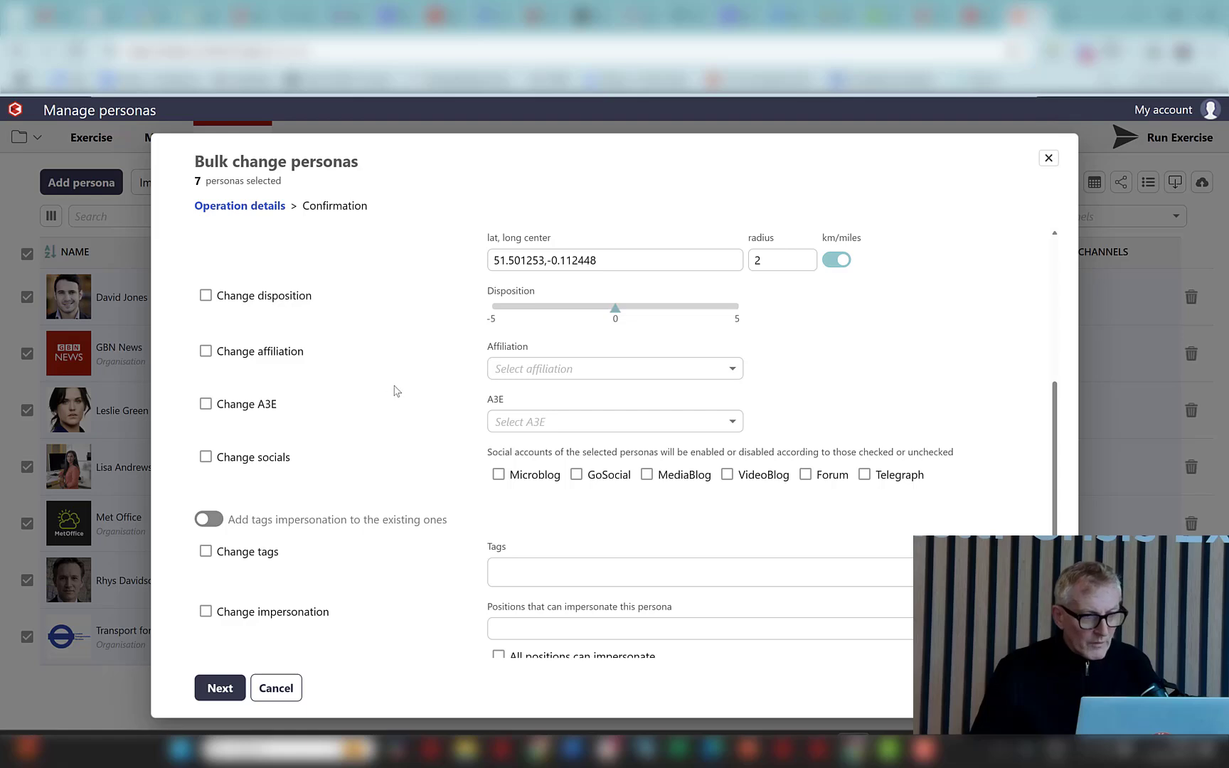
pyautogui.scroll(3, 396, 390)
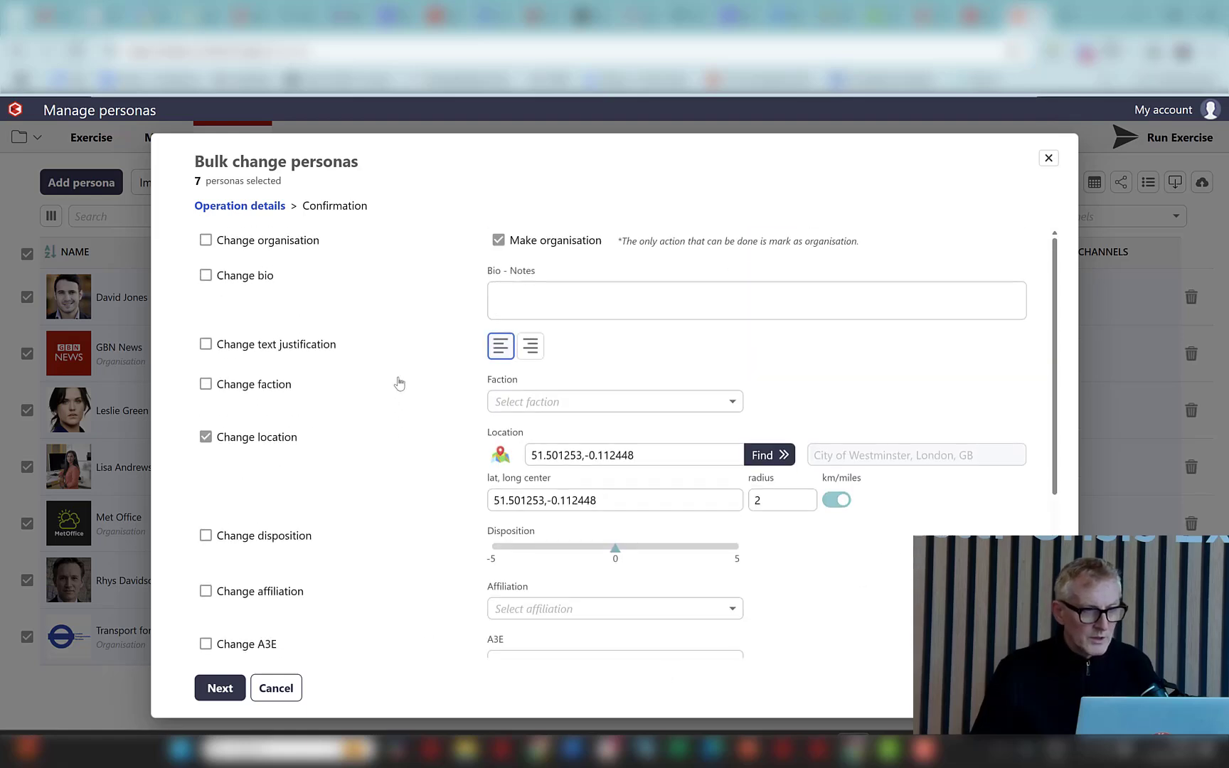
# Step: Add the Public faction to the bulk change for all seven personas and confirm the faction and location changes
pyautogui.click(537, 404)
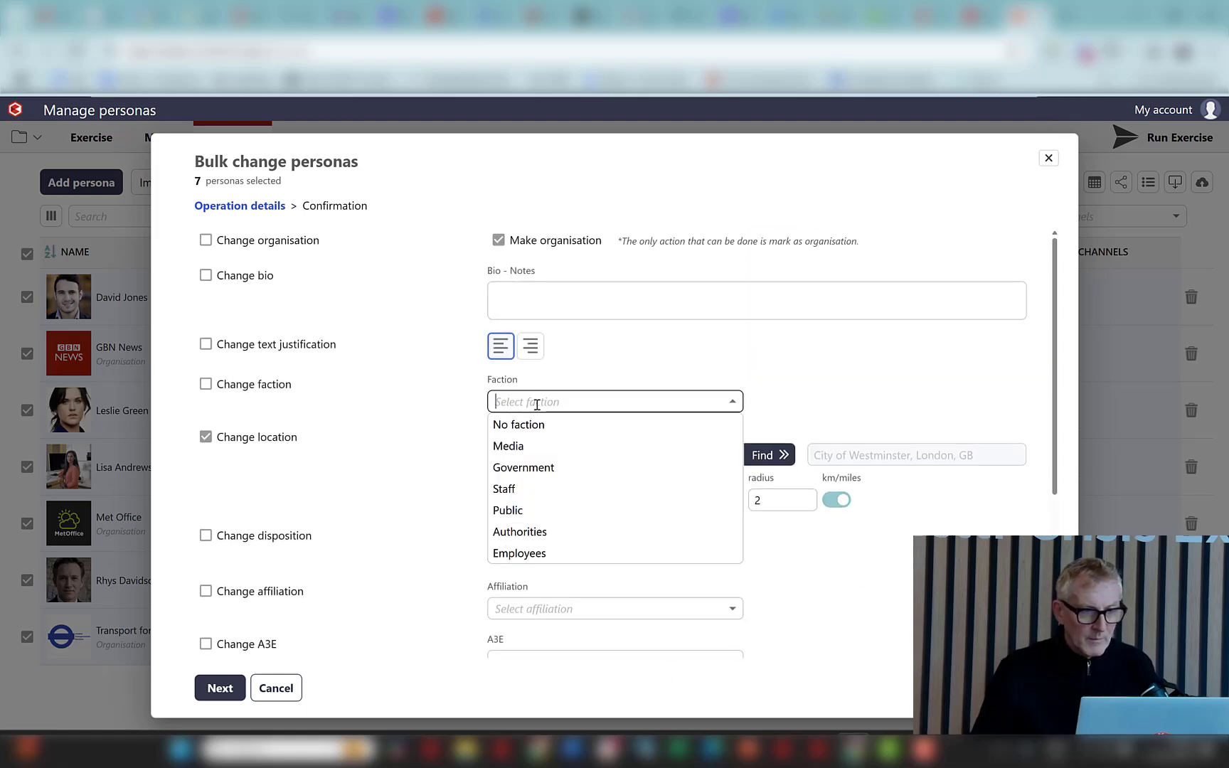
pyautogui.click(540, 511)
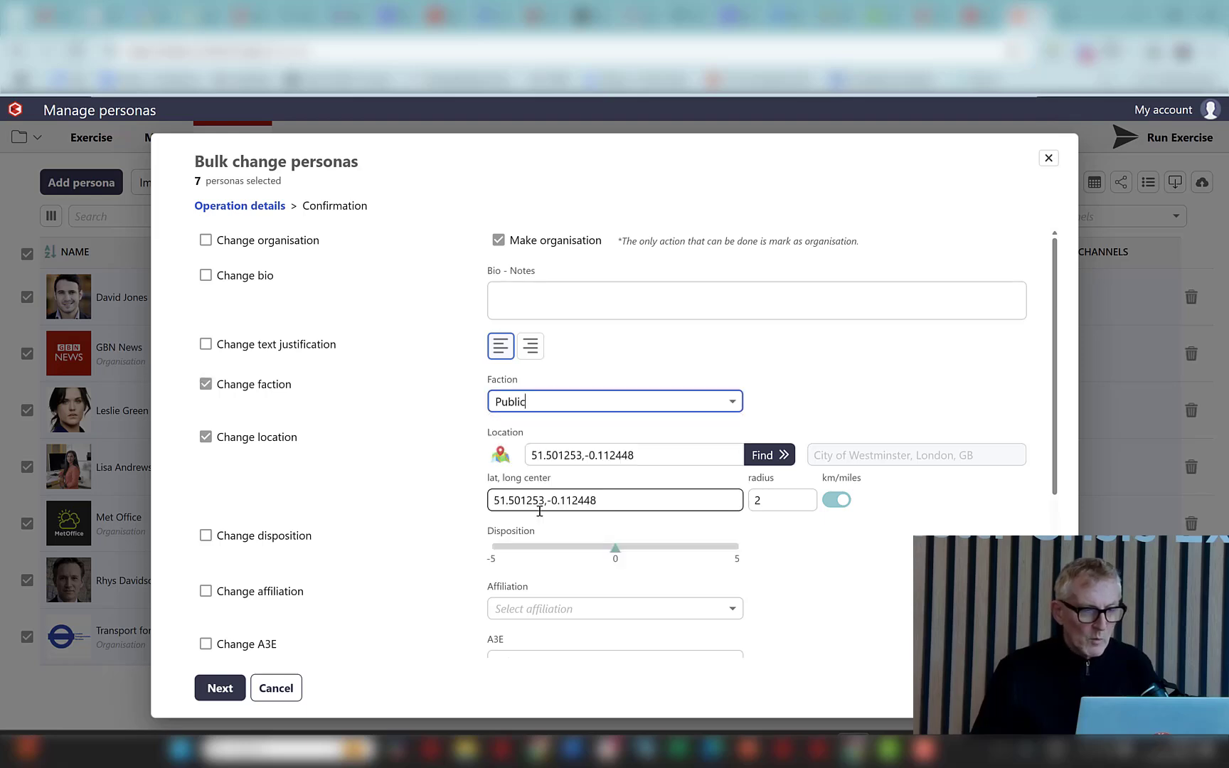
pyautogui.click(215, 688)
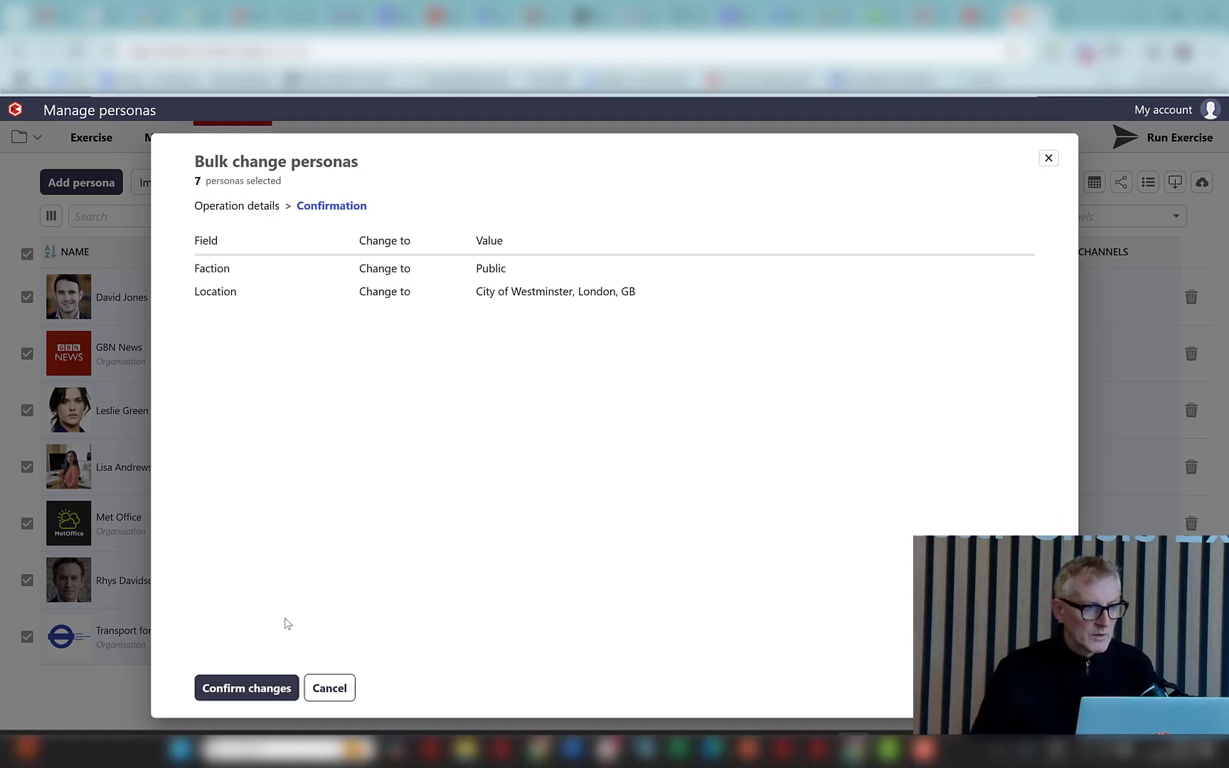
pyautogui.click(260, 689)
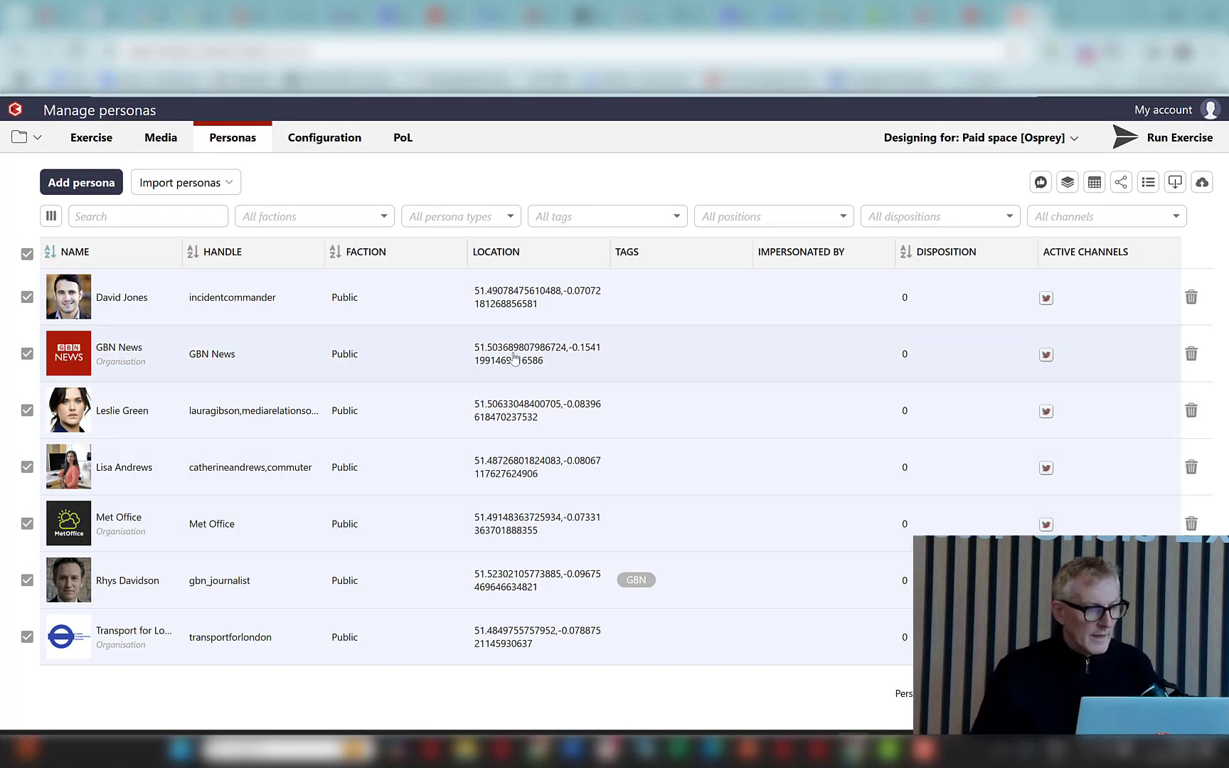
# Step: Set the GBN News persona's faction to Media in its general details, save it and close the persona
pyautogui.click(74, 352)
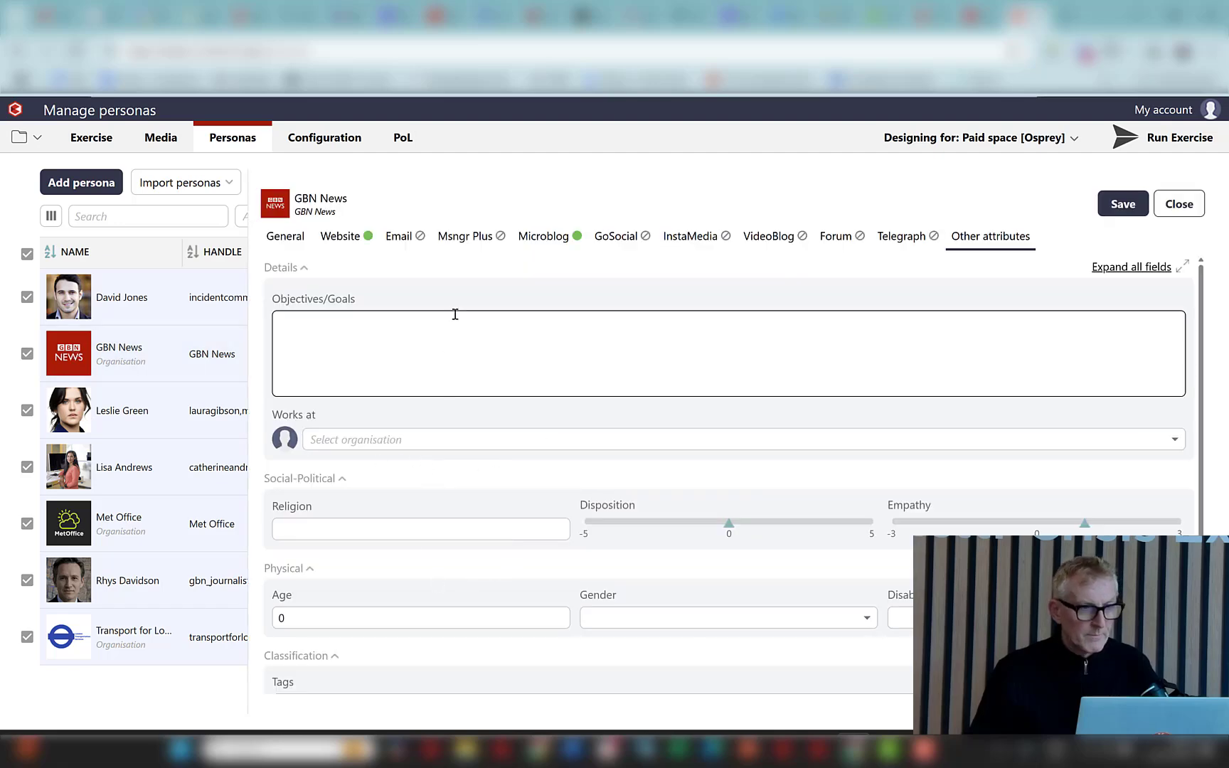
pyautogui.click(279, 239)
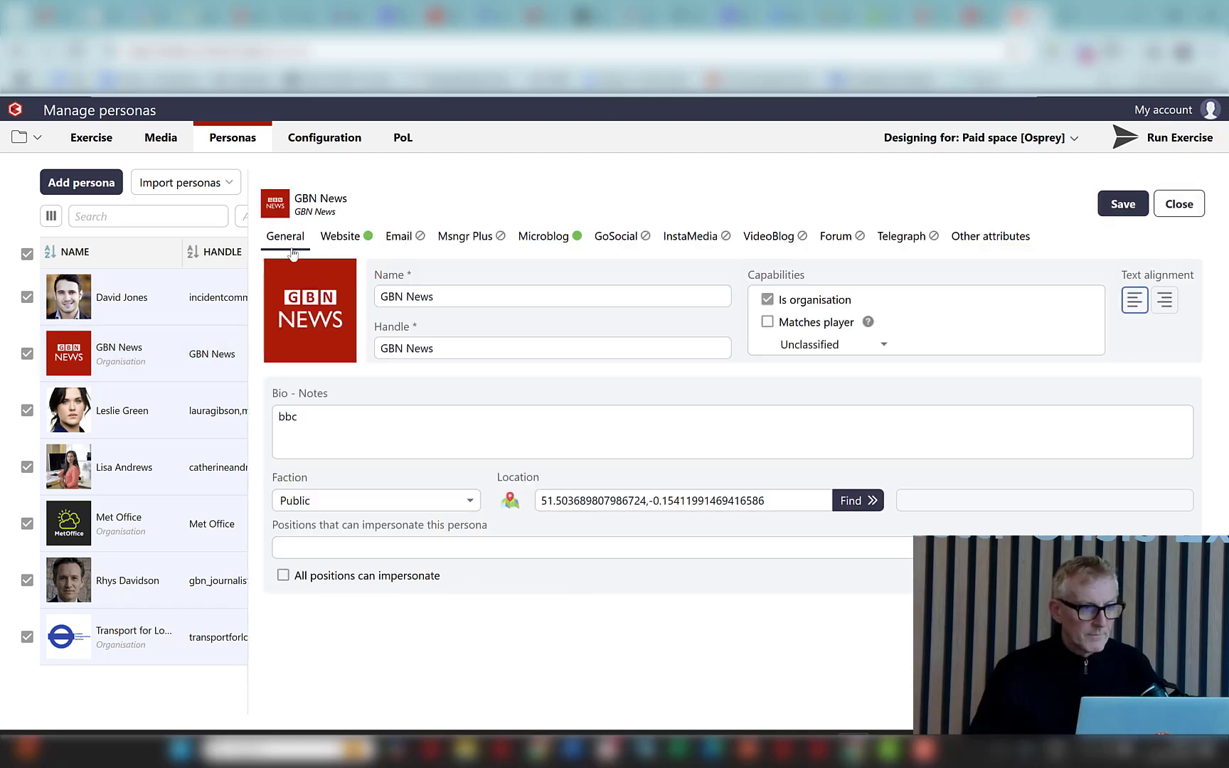
pyautogui.click(403, 505)
pyautogui.click(311, 546)
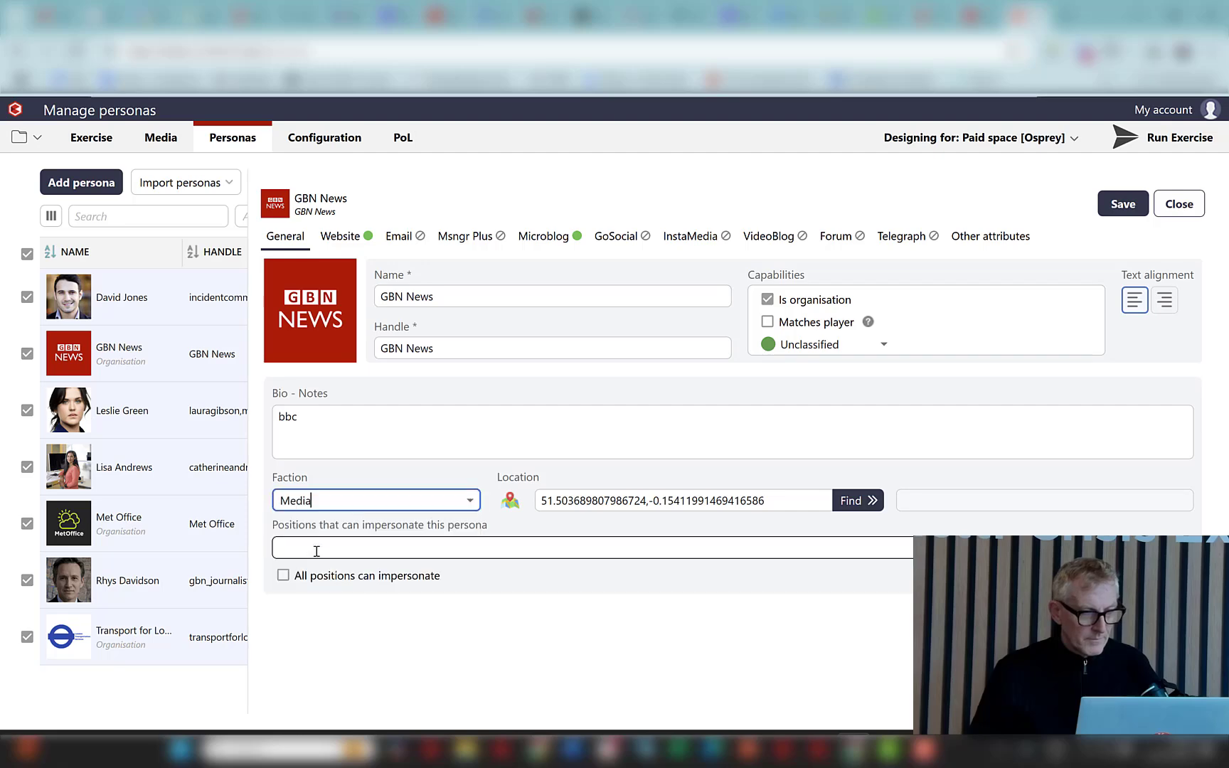
pyautogui.click(1141, 205)
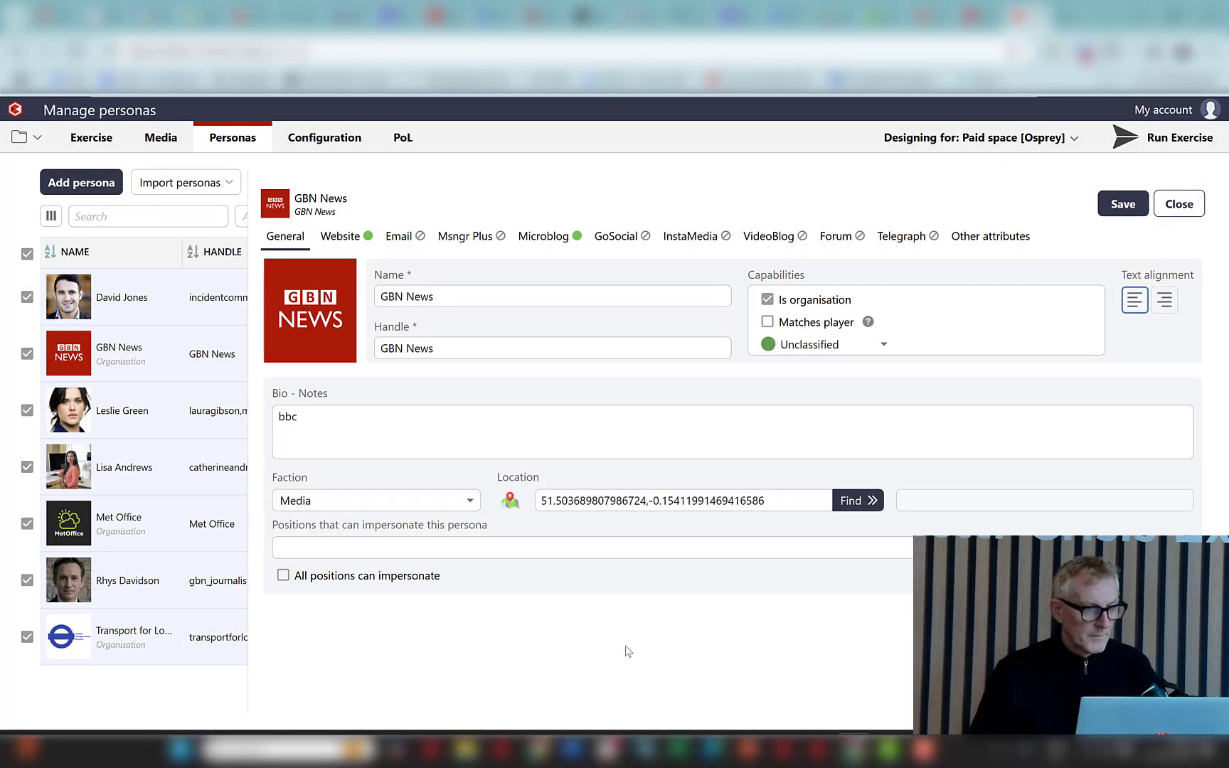
pyautogui.click(1181, 205)
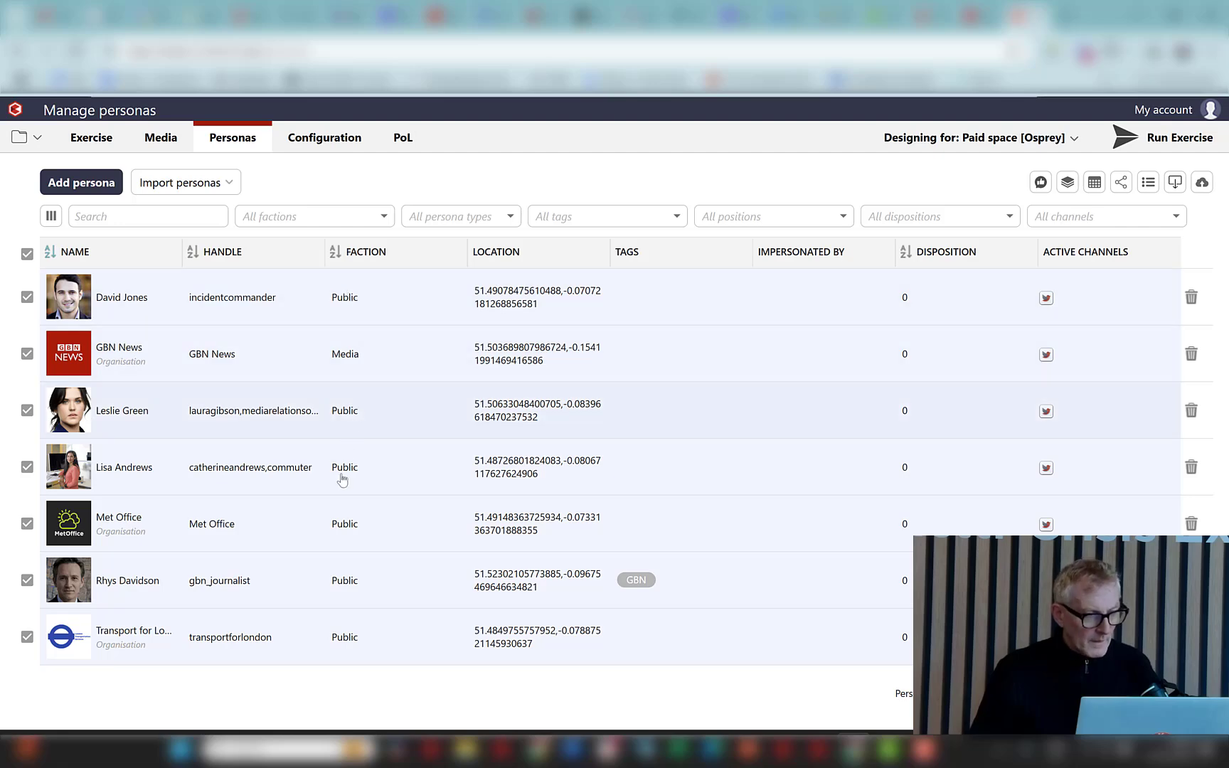
# Step: Set the Met Office persona's faction to Government, save it and close the persona
pyautogui.click(352, 525)
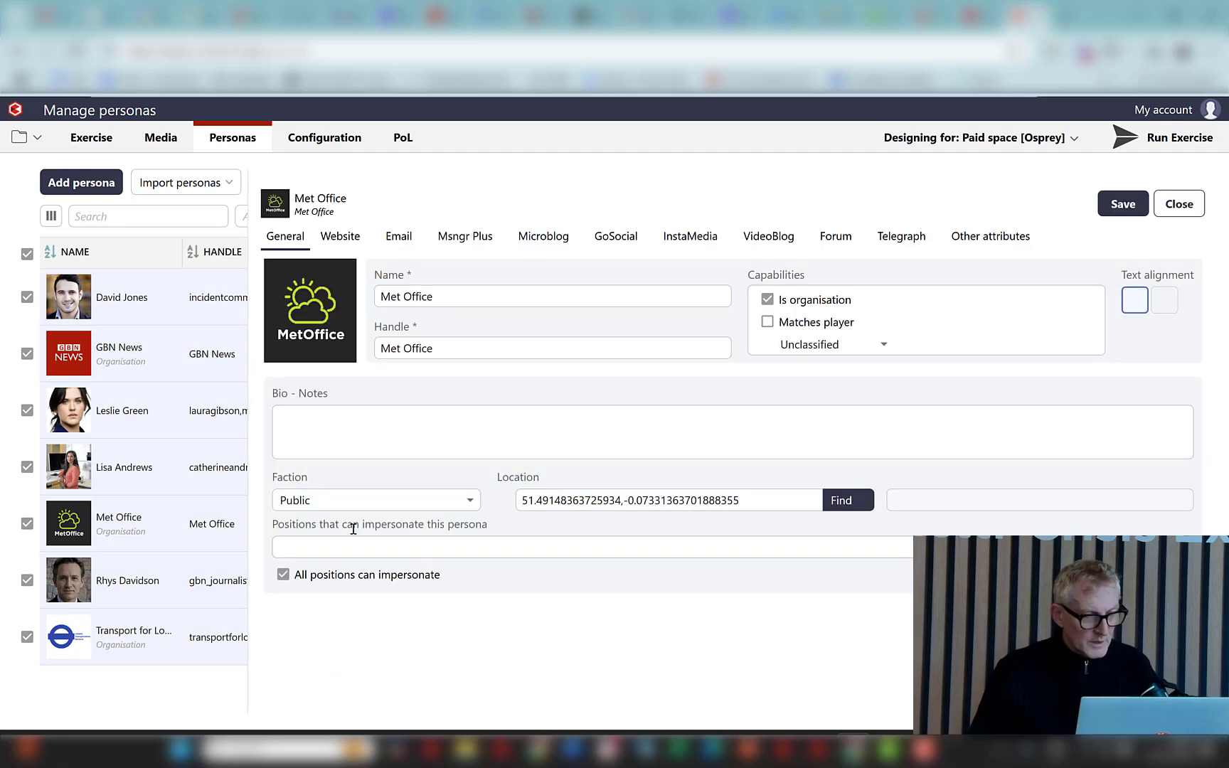
pyautogui.click(416, 503)
pyautogui.click(349, 568)
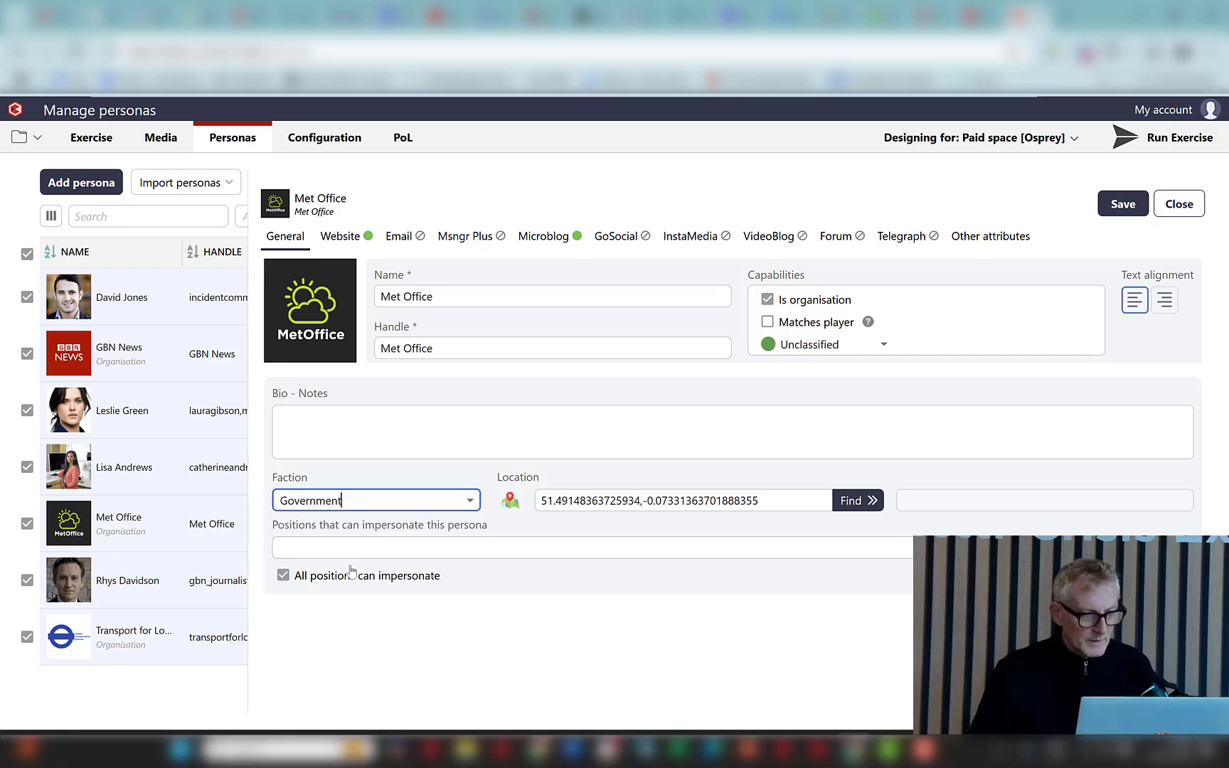
pyautogui.click(1123, 204)
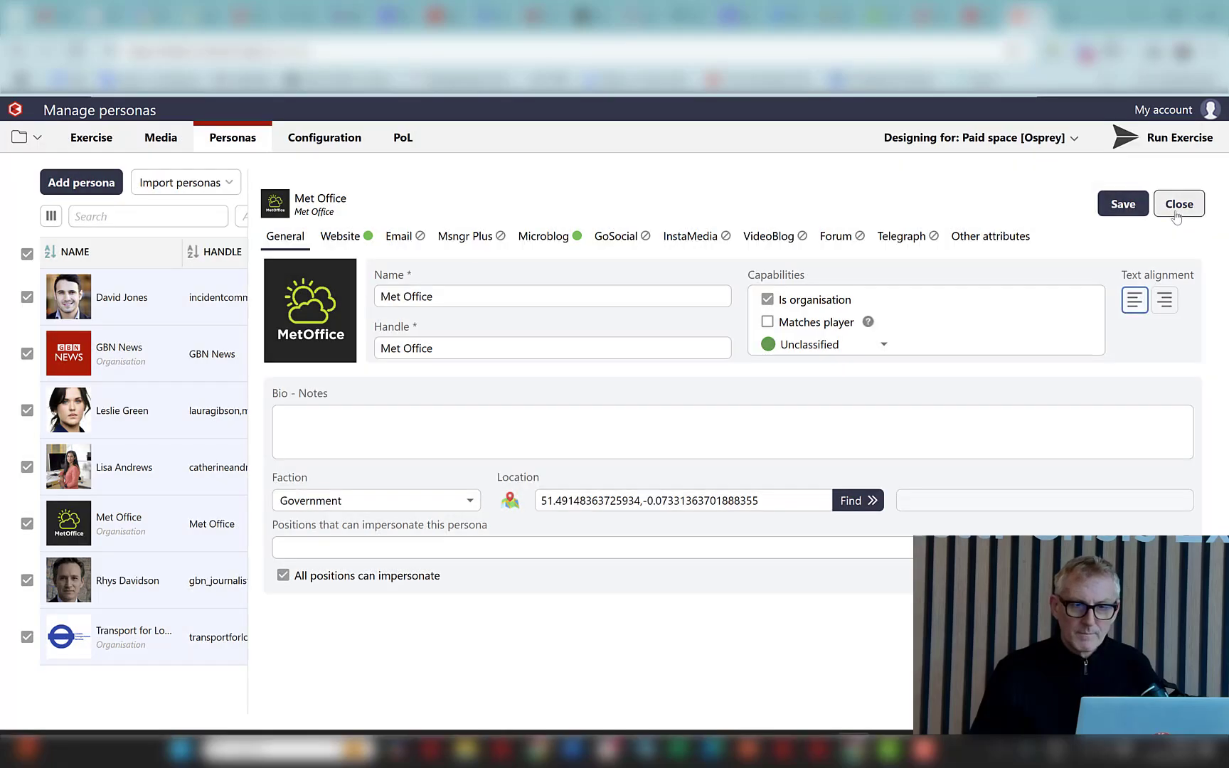
pyautogui.click(1175, 212)
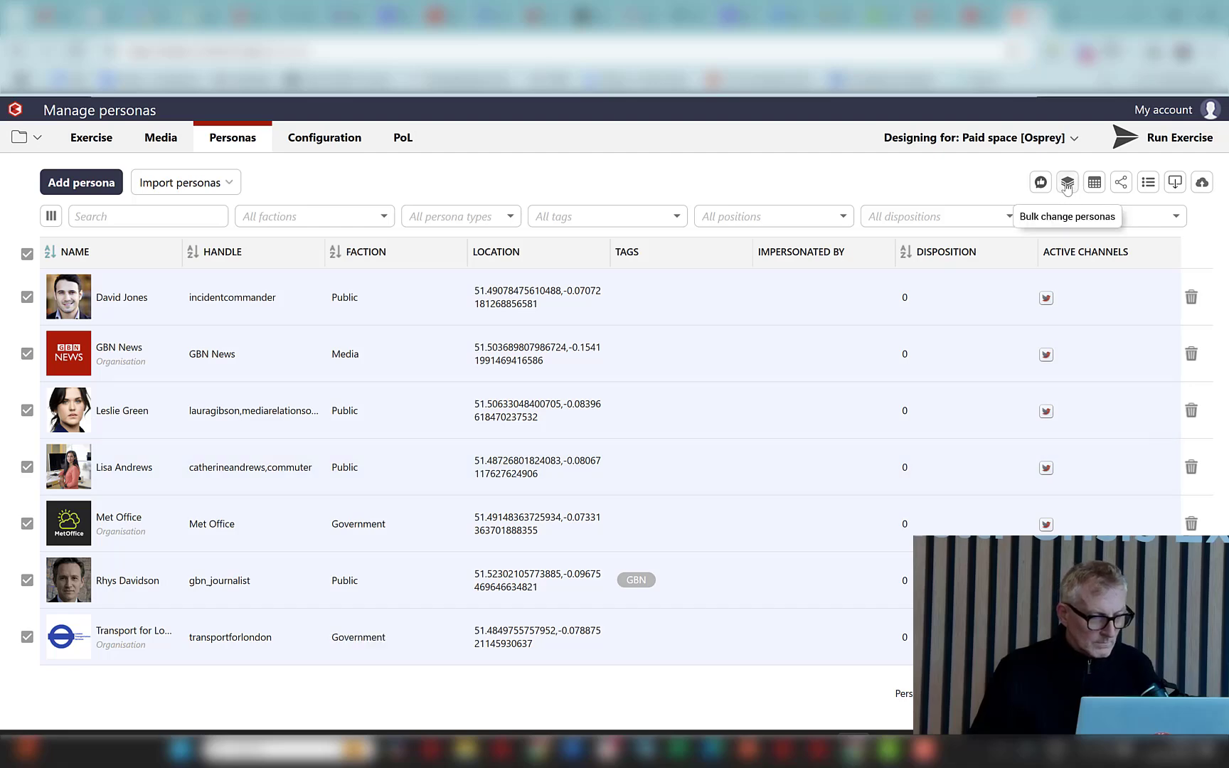
pyautogui.click(1067, 186)
pyautogui.scroll(-3, 370, 476)
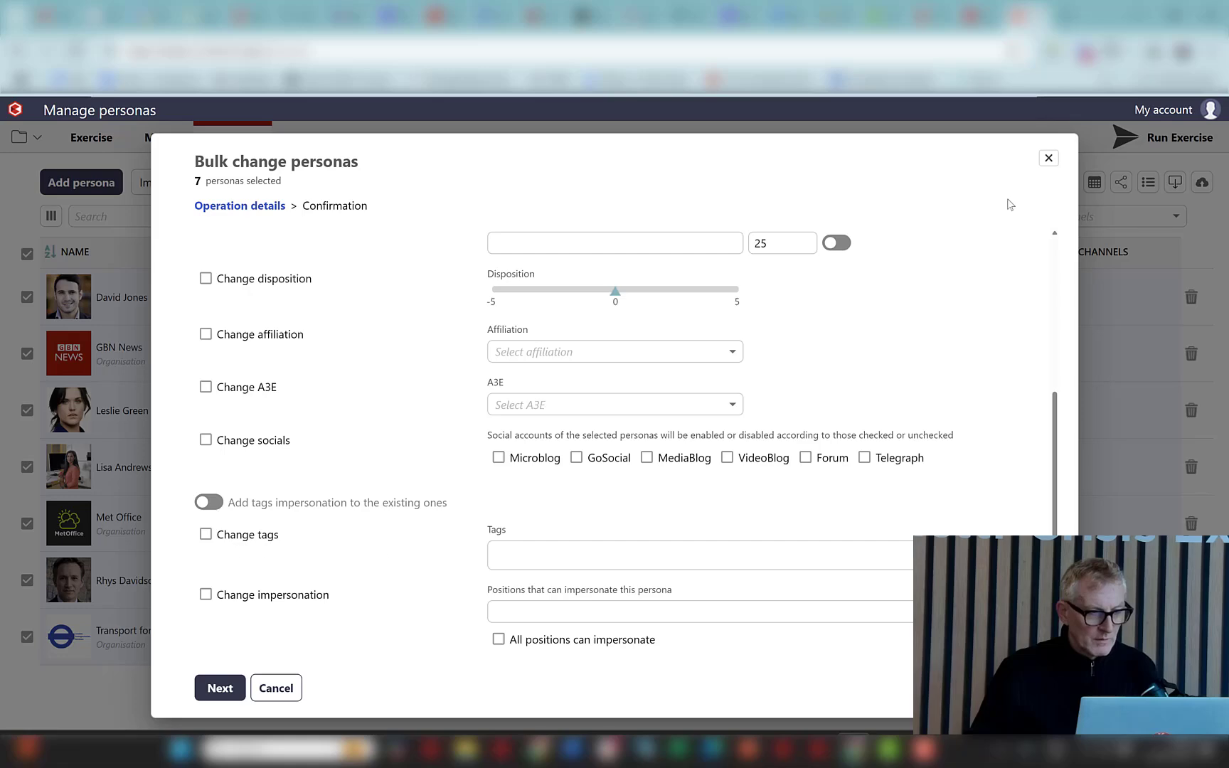
pyautogui.click(1048, 158)
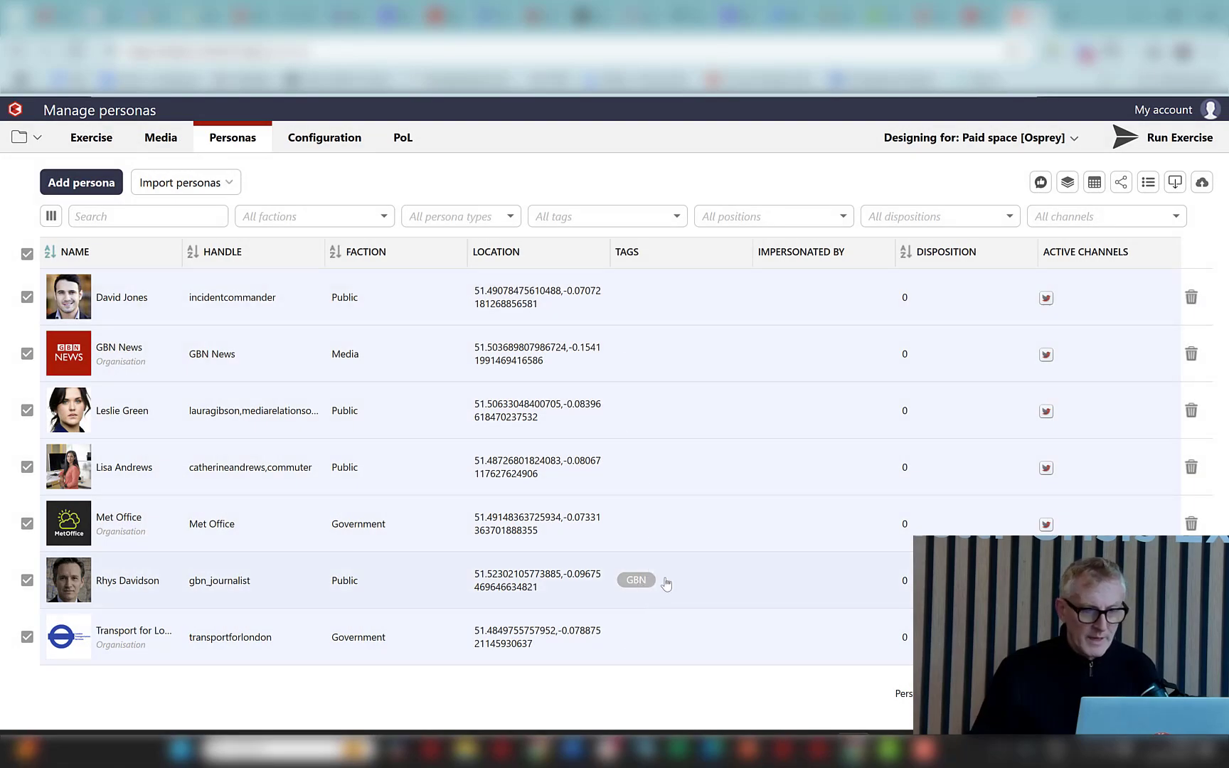
# Step: Start a bulk change for all seven personas that changes their tags and overwrites the existing tags and impersonation
pyautogui.click(1066, 188)
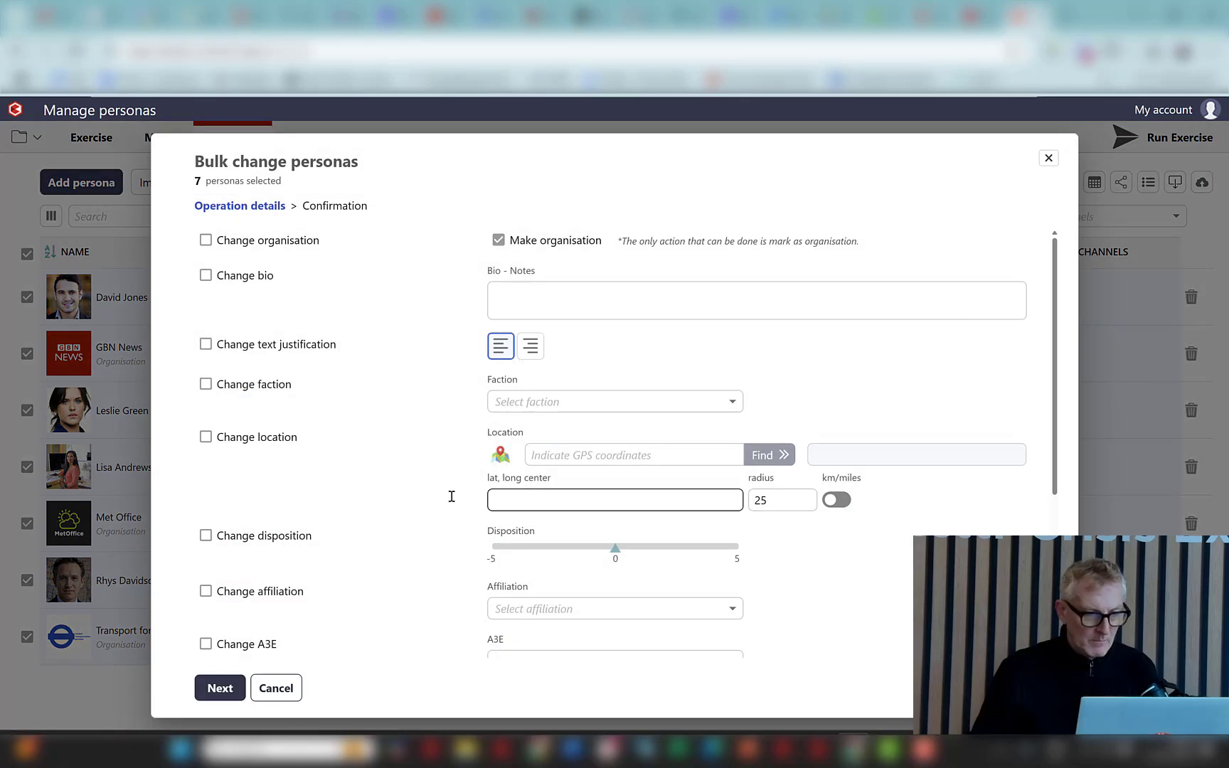
pyautogui.scroll(-5, 450, 496)
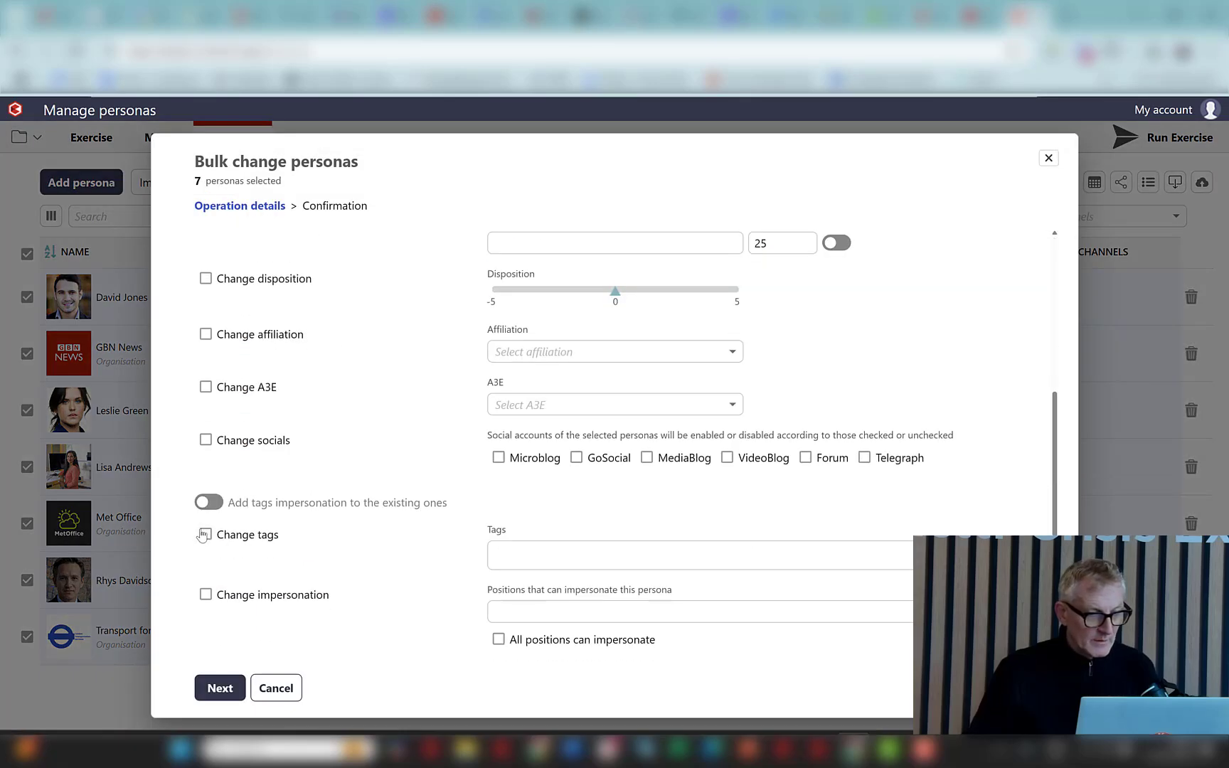
pyautogui.click(204, 536)
pyautogui.click(210, 502)
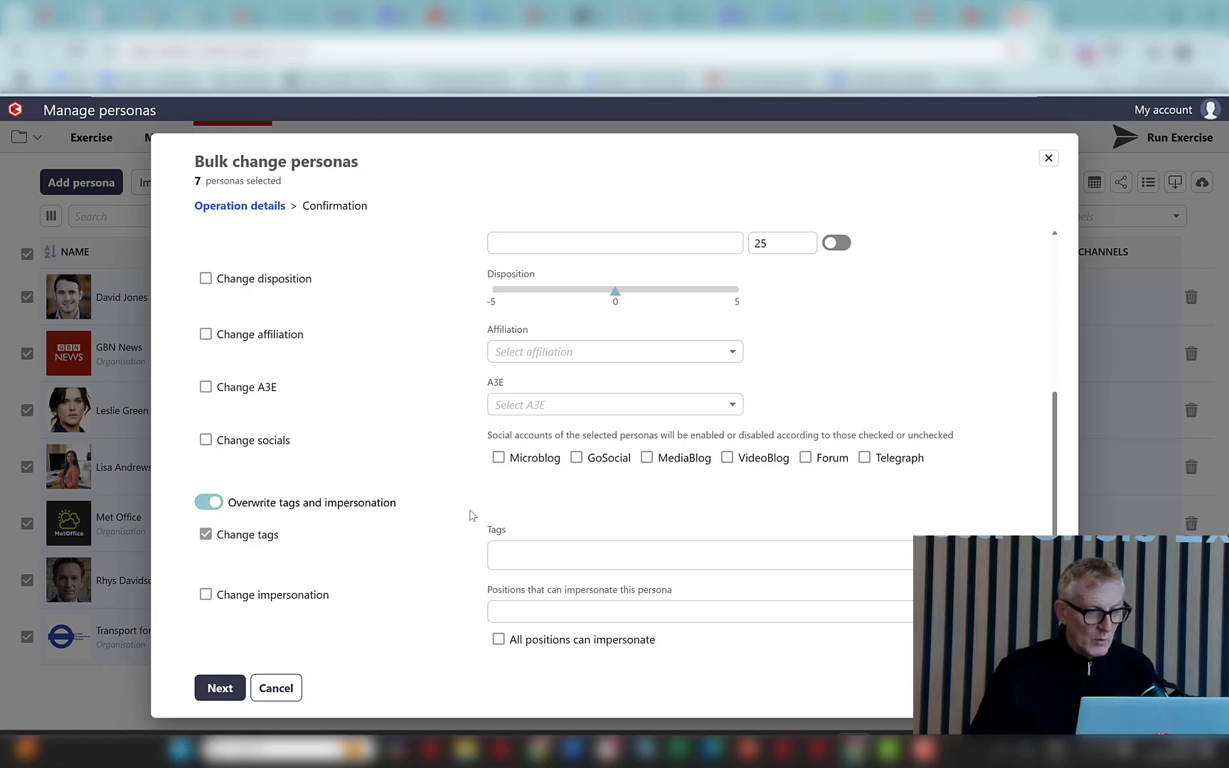
# Step: Enter london and fire_incident as the personas' tags and proceed to the bulk change confirmation
pyautogui.click(492, 542)
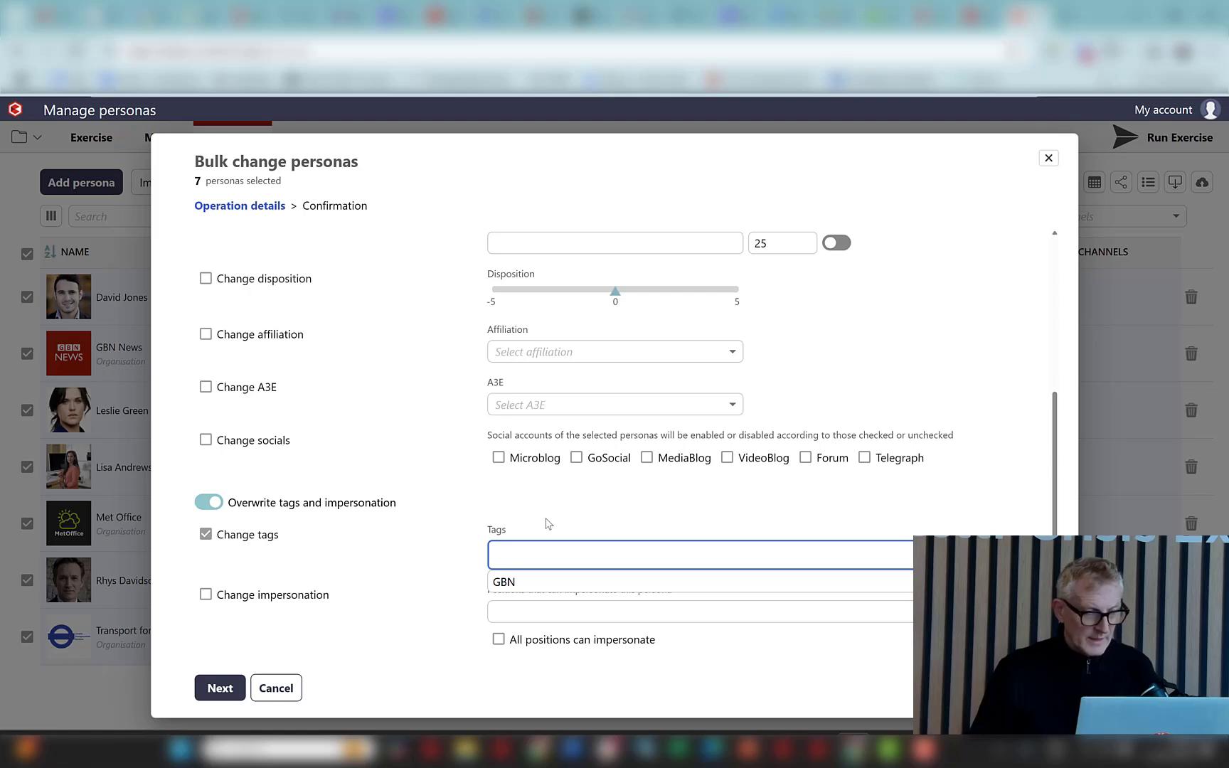
pyautogui.write('lo')
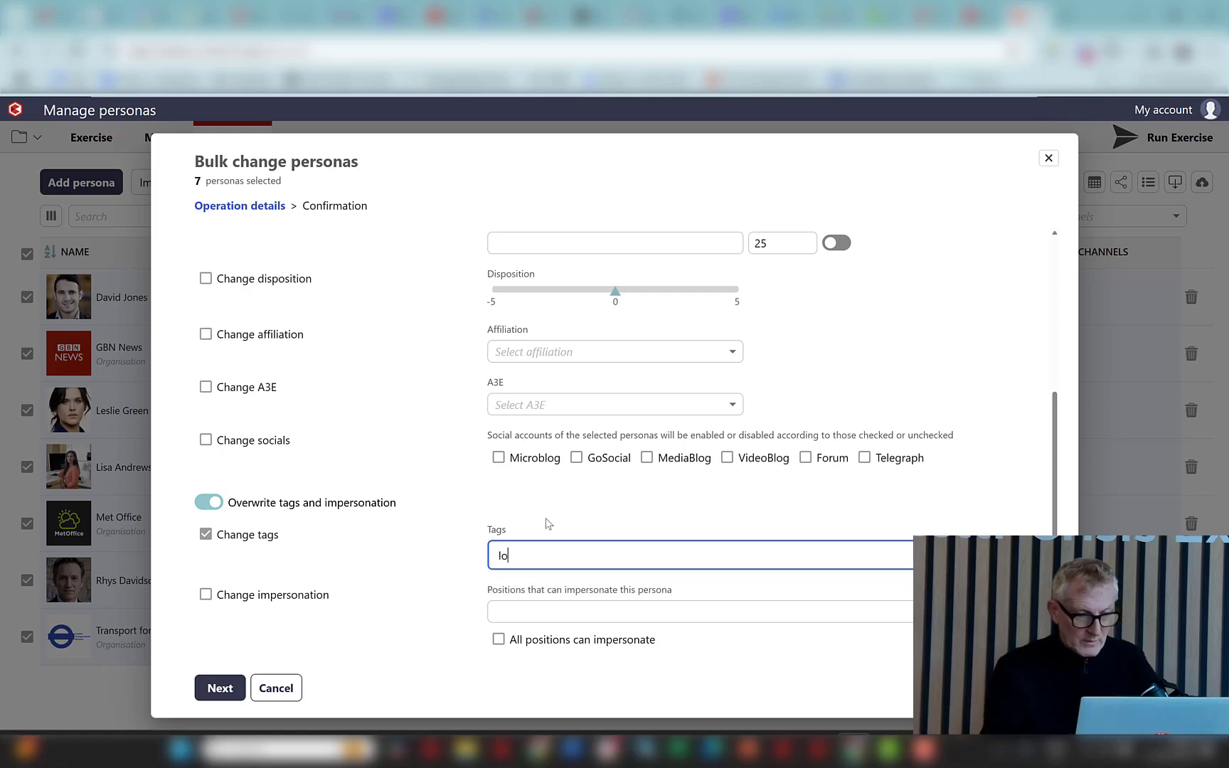
pyautogui.write('ndon')
pyautogui.press('Return')
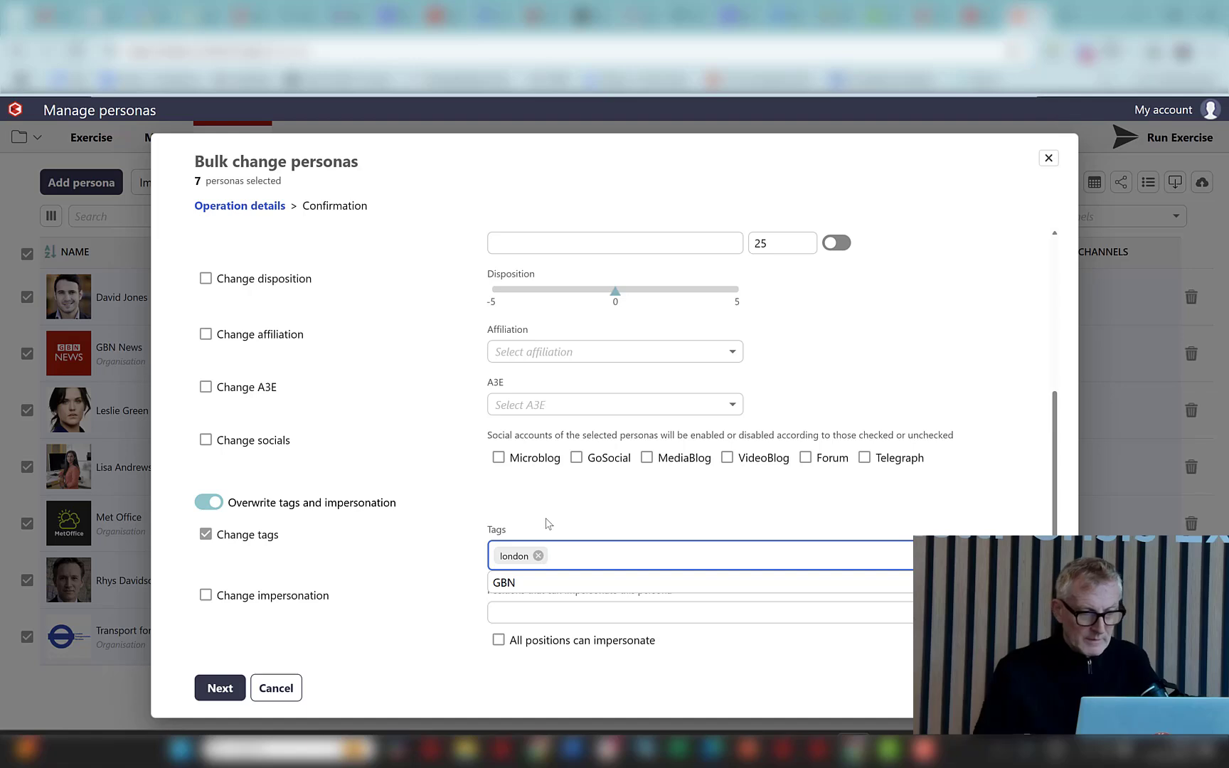
pyautogui.write('fire')
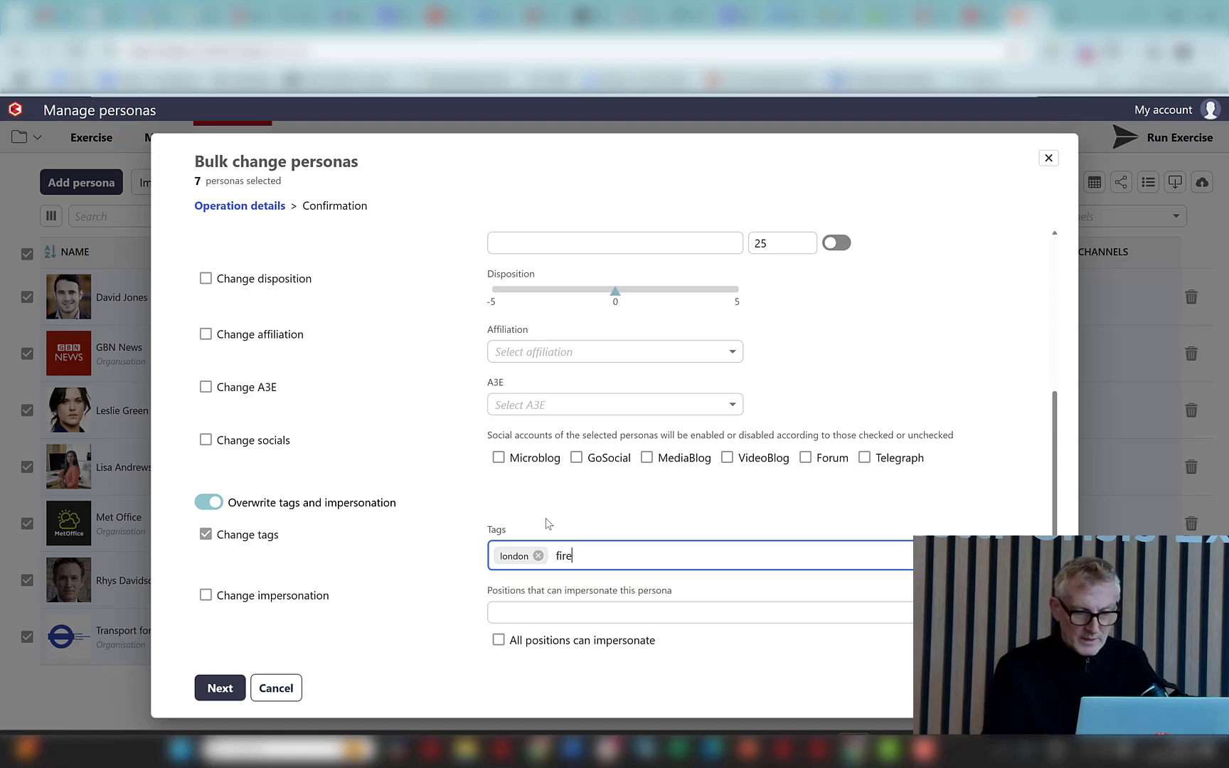
pyautogui.write('_incident')
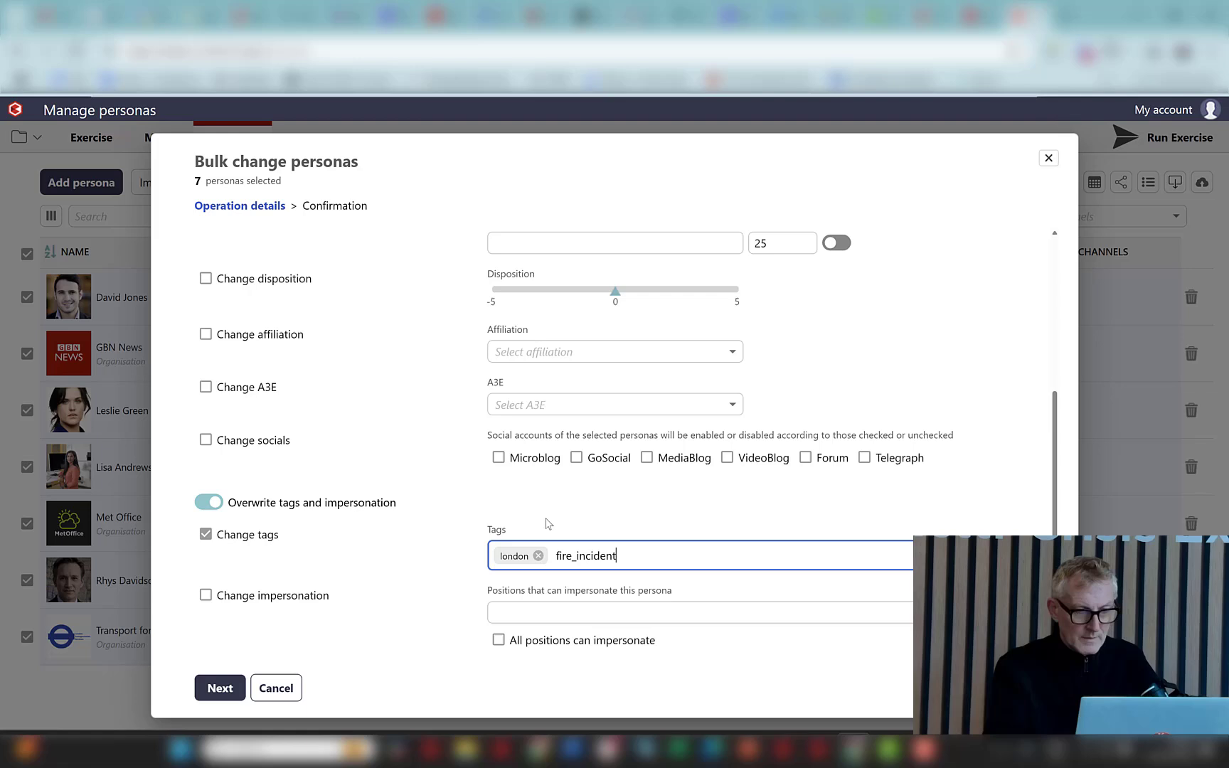
pyautogui.press('Return')
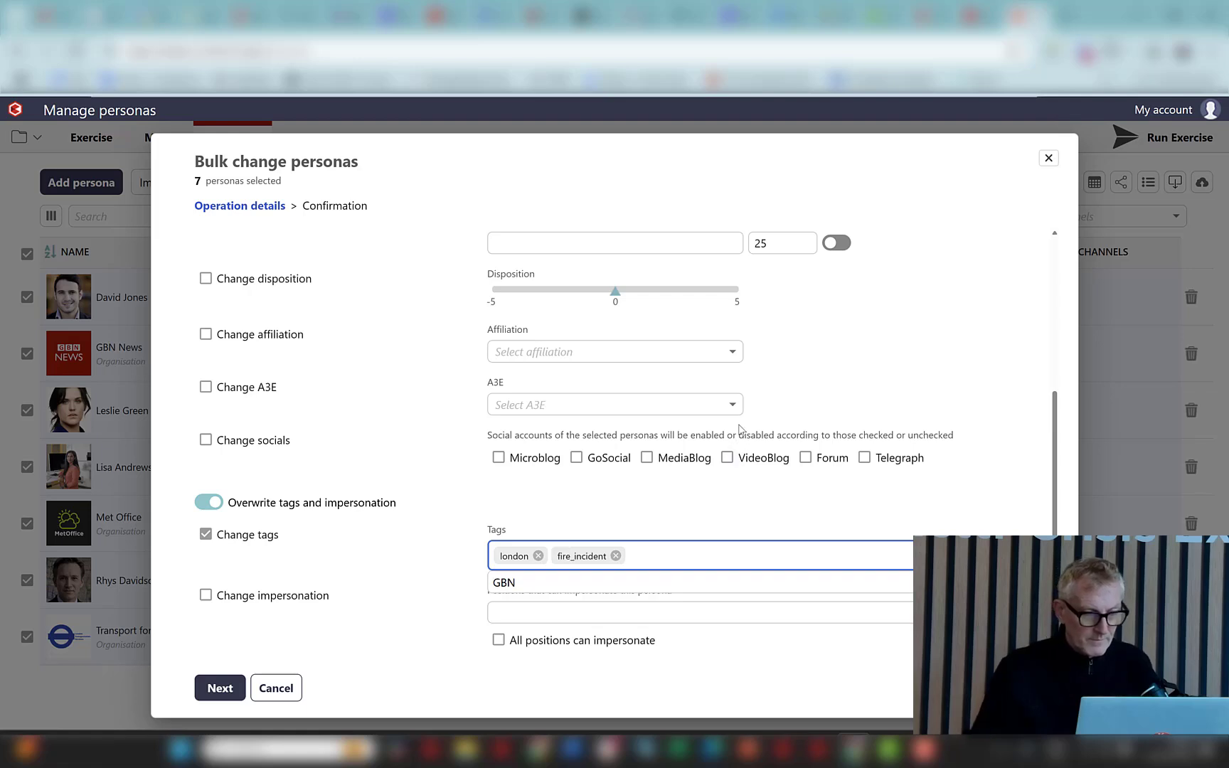
pyautogui.click(691, 520)
pyautogui.click(219, 688)
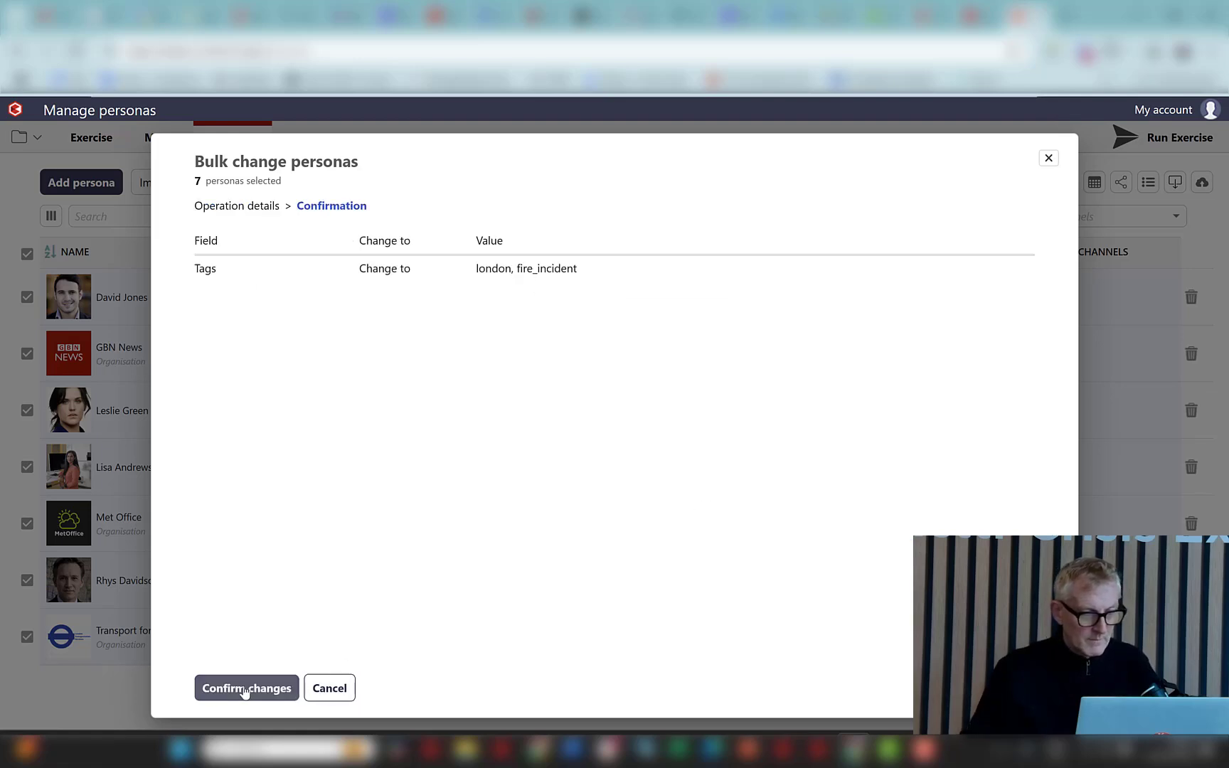